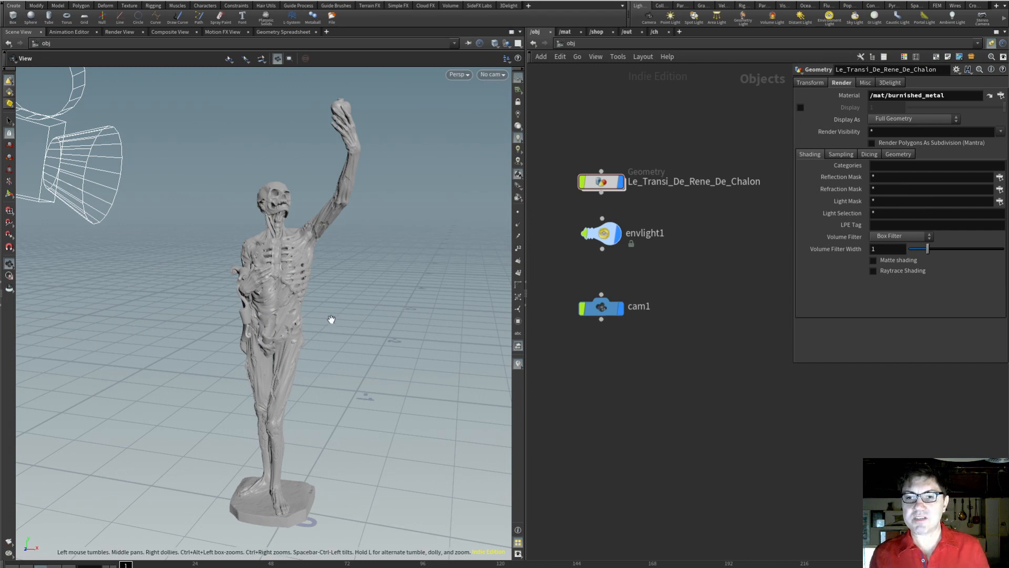
Inspect the statue model from several angles, including close views of the raised hand, skull and torso.
drag(331, 317, 365, 284)
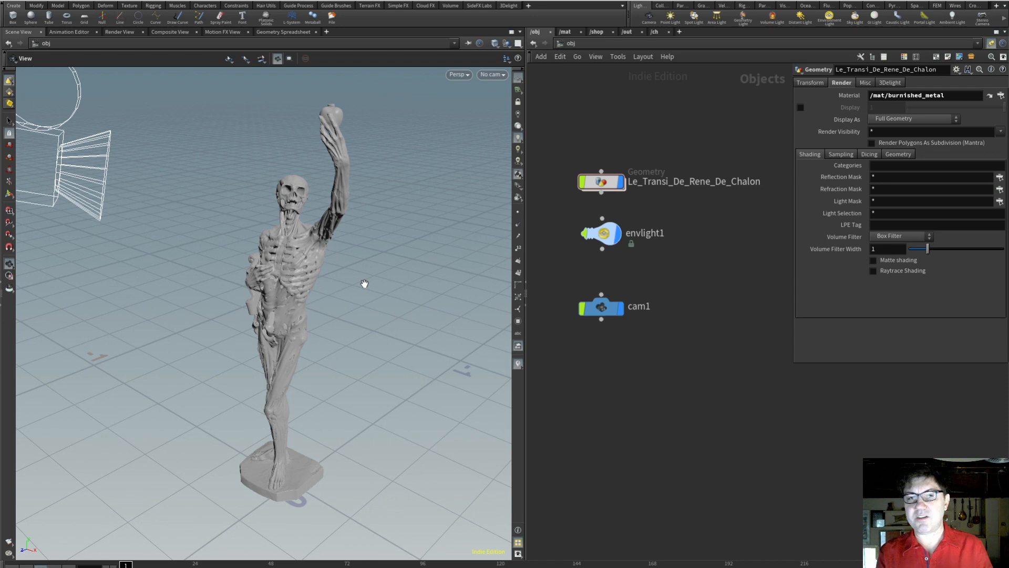
mouse_move(349, 292)
mouse_down()
mouse_move(388, 289)
mouse_move(361, 295)
mouse_move(349, 284)
mouse_move(360, 277)
mouse_up()
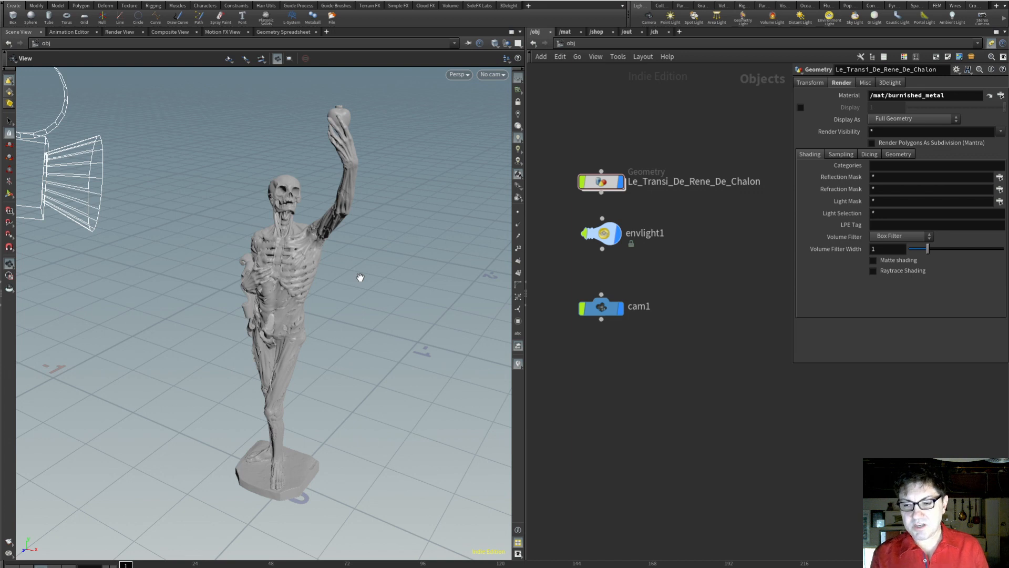
drag(351, 266, 455, 158)
scroll(362, 206, up, 5)
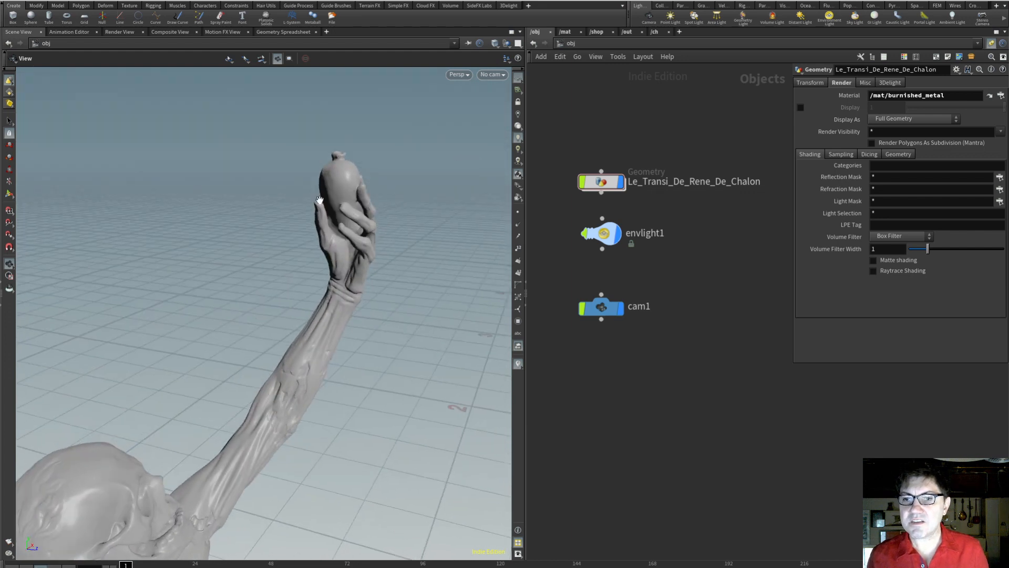
drag(335, 308, 214, 343)
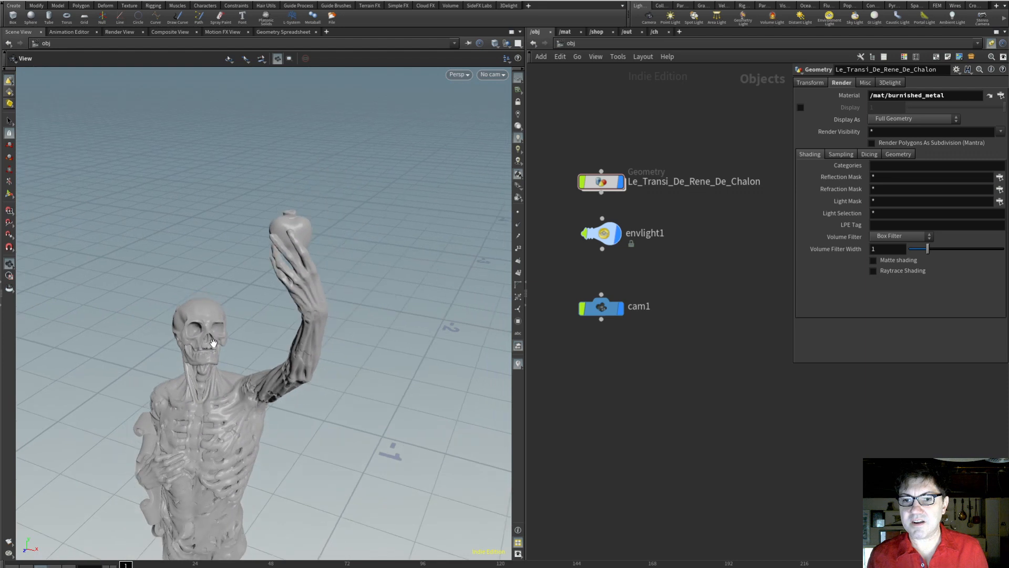
drag(297, 403, 383, 356)
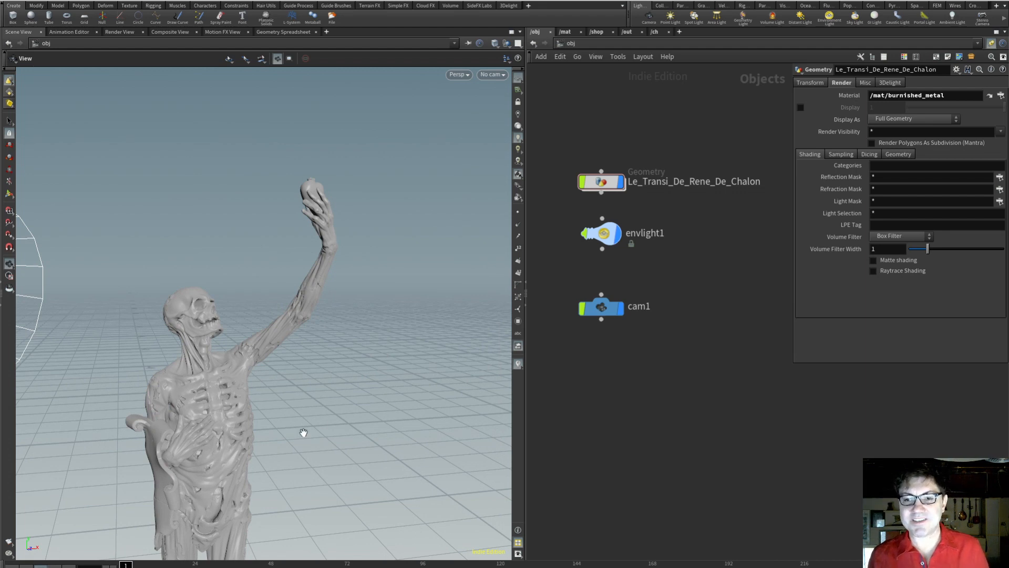
drag(297, 421, 296, 345)
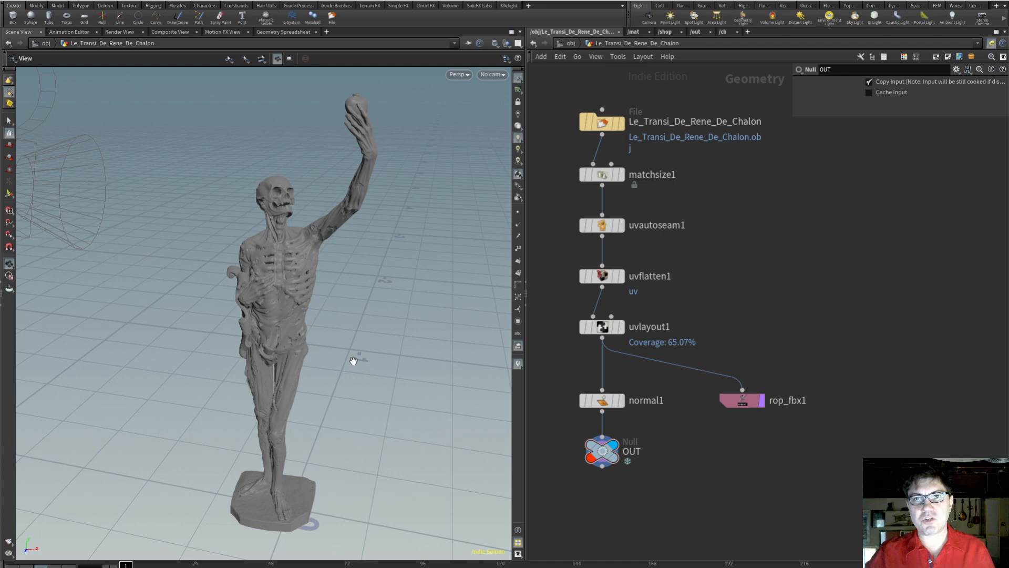
Review the UV autoseam, flatten, layout and FBX export nodes inside the statue's geometry network, and return to object level.
drag(353, 361, 351, 316)
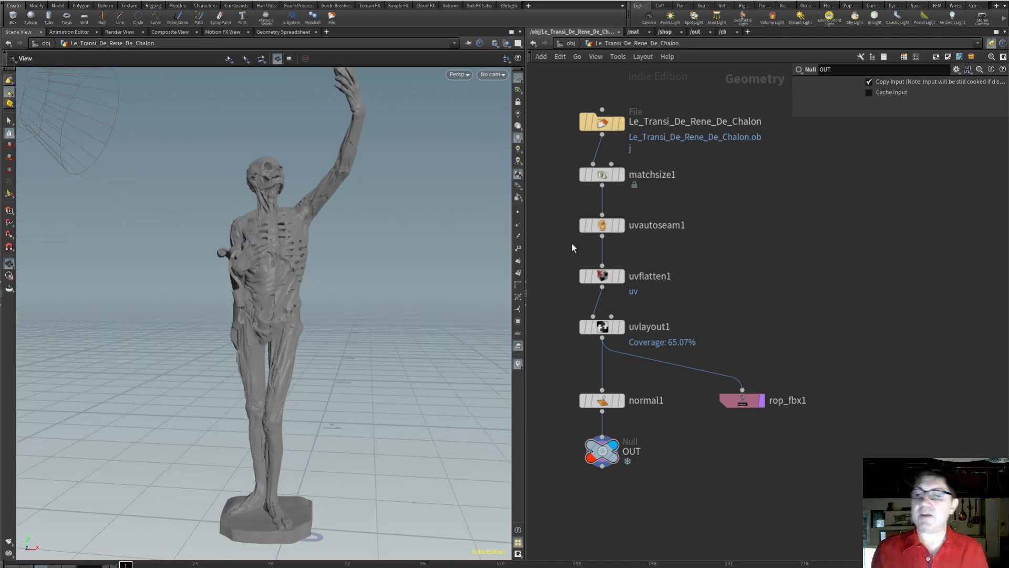
click(600, 228)
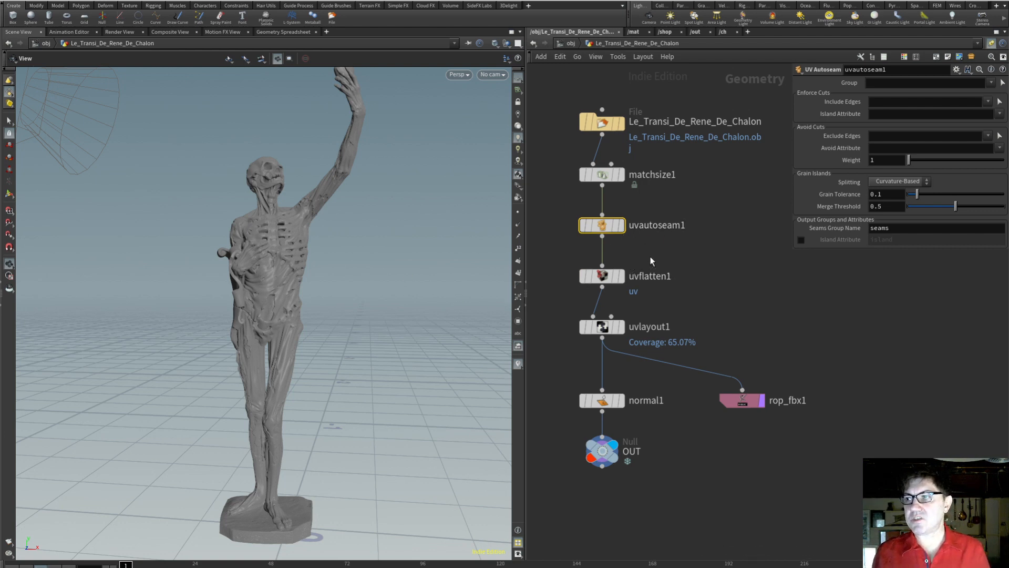
click(601, 276)
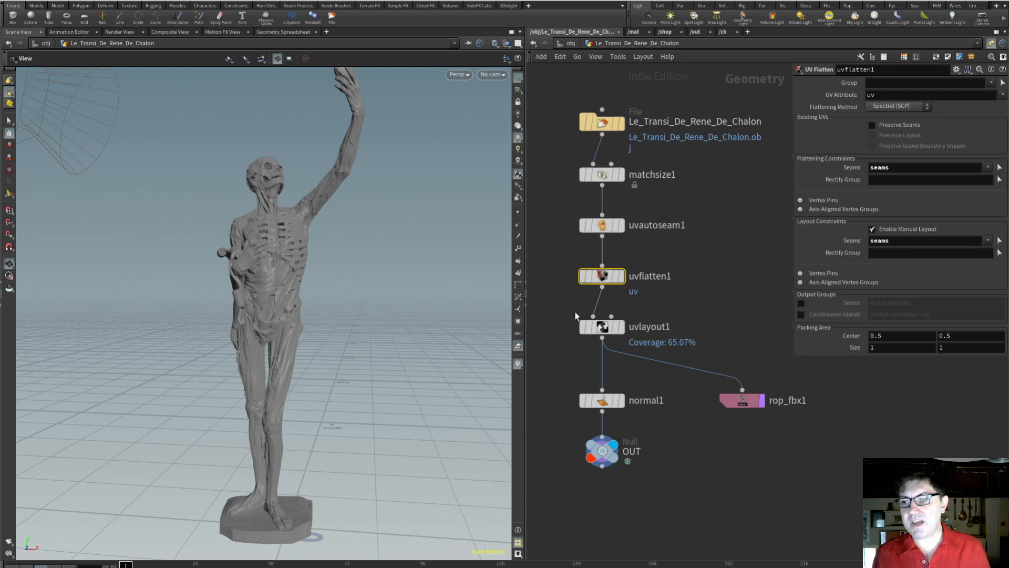
click(604, 327)
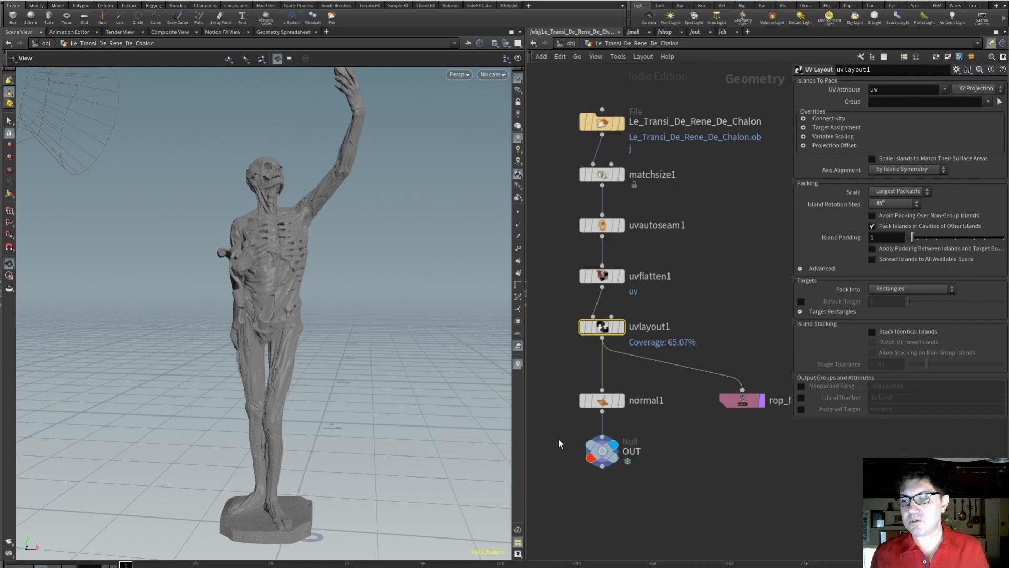
middle_drag(559, 440, 532, 436)
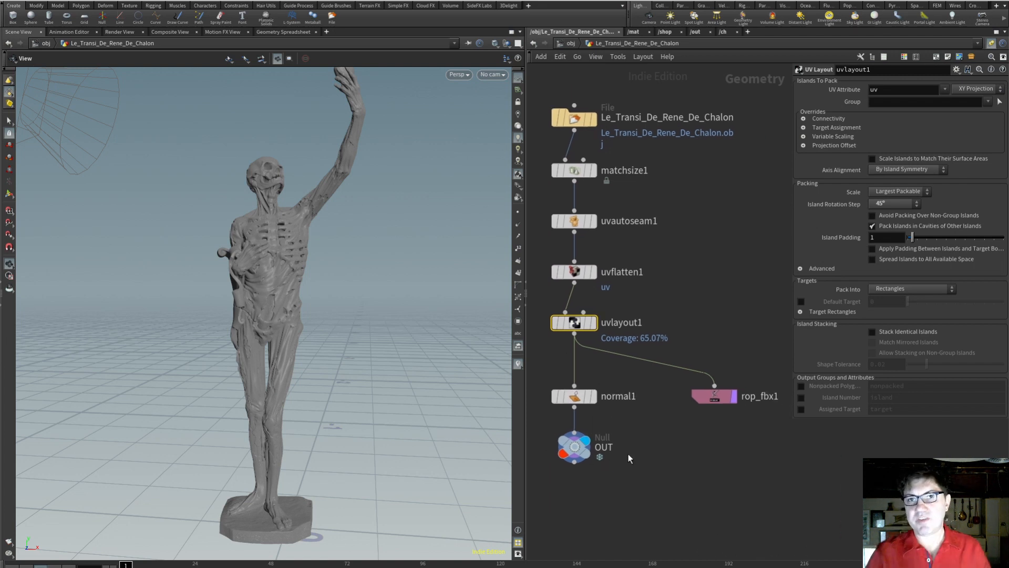
click(756, 400)
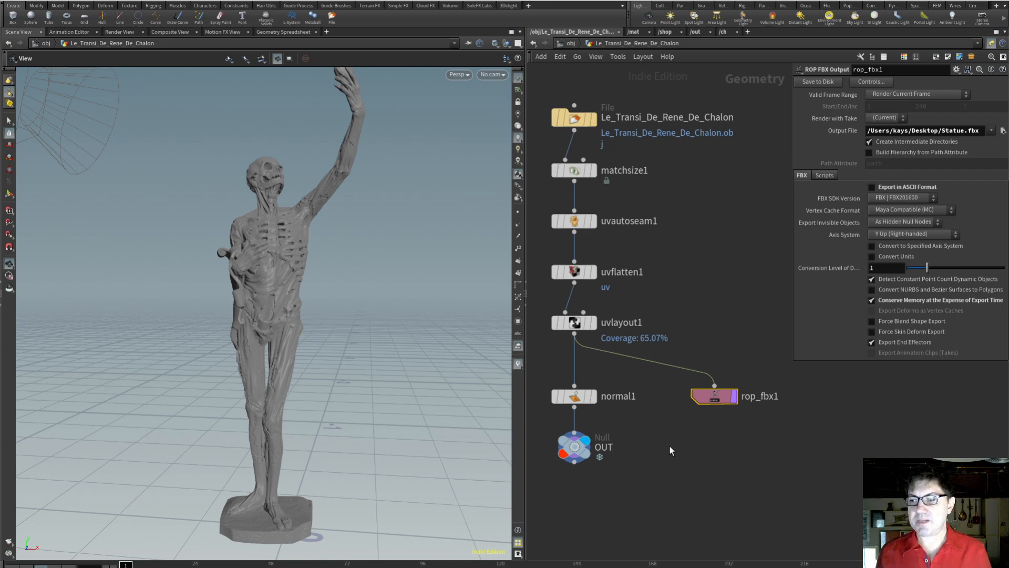
click(695, 441)
click(570, 44)
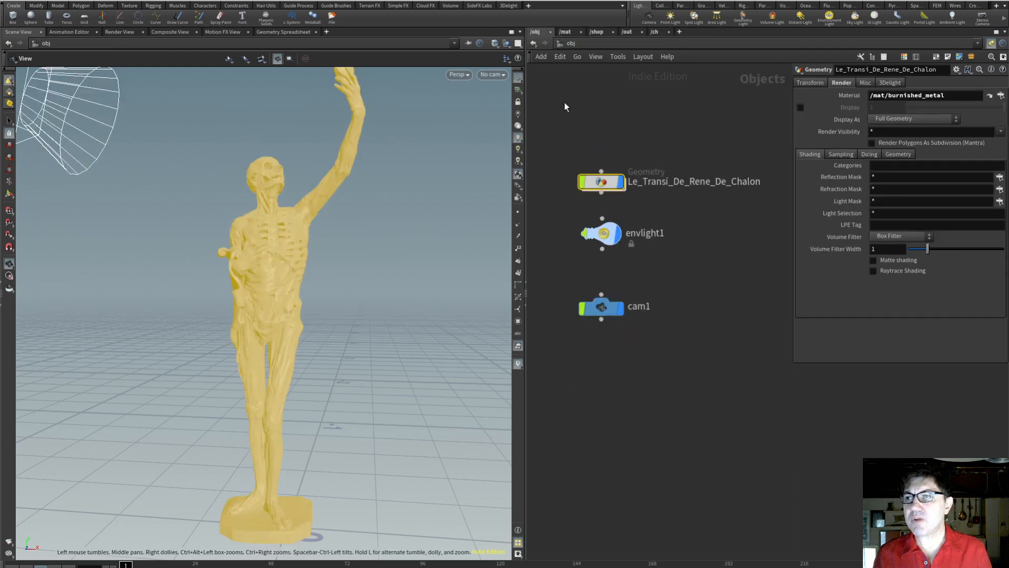
Start a 3Delight render of the scene and move the render window clear of the viewport's camera selector.
click(509, 5)
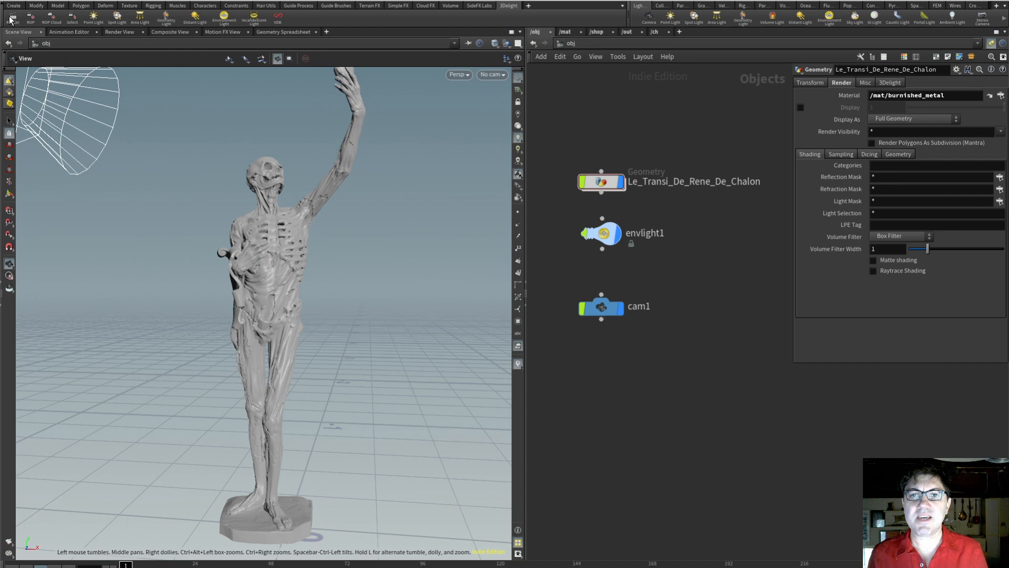
click(10, 19)
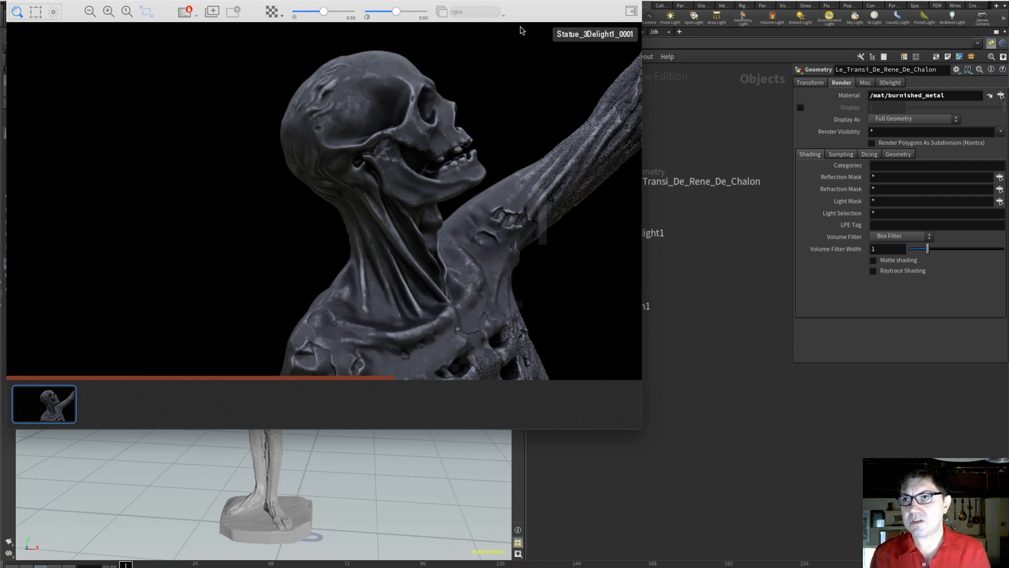
drag(525, 3, 840, 167)
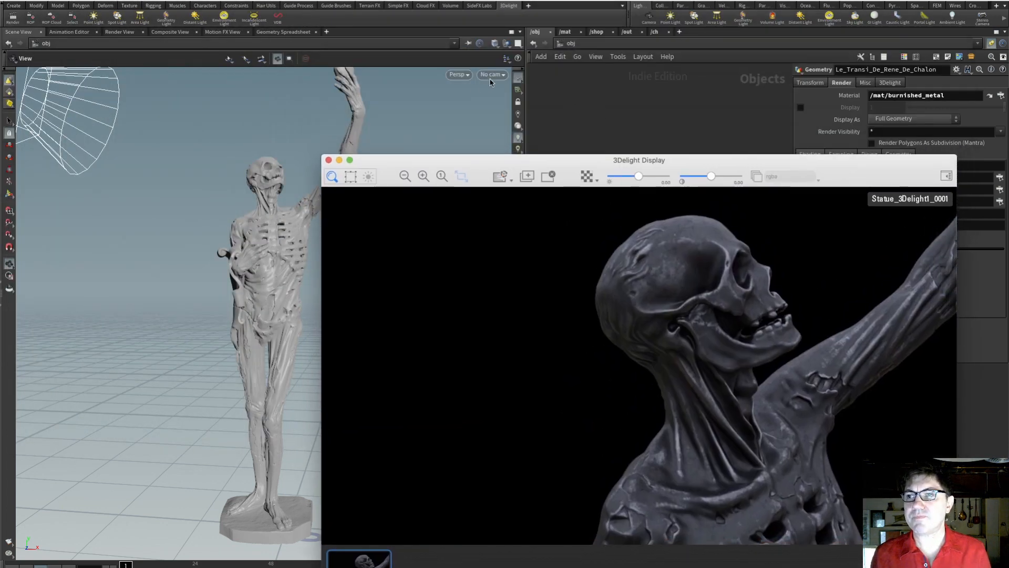
Look through cam1, lock the camera to the view, reframe the statue's upper body, and re-render it.
click(492, 76)
click(511, 125)
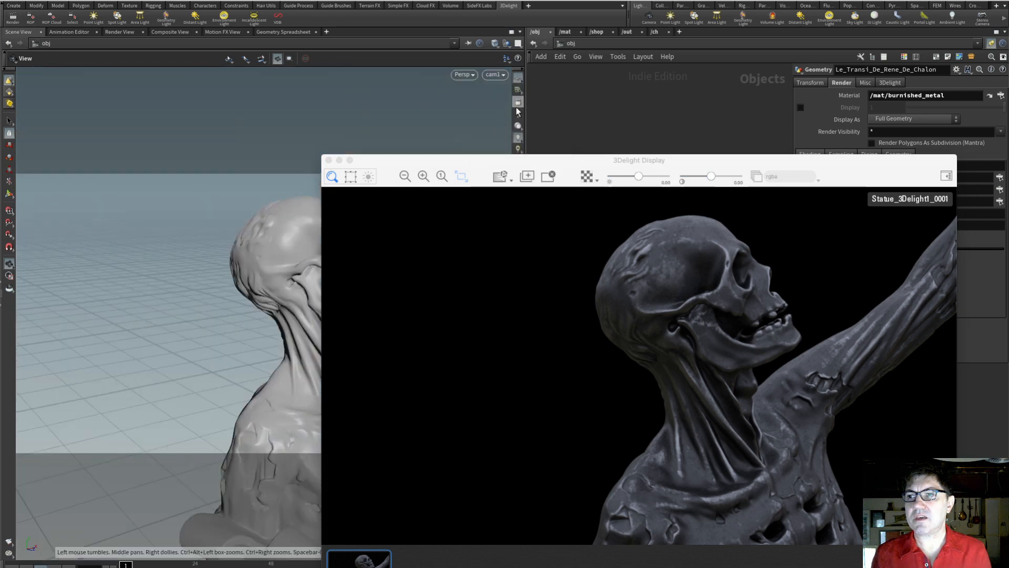
click(518, 102)
scroll(285, 340, down, 3)
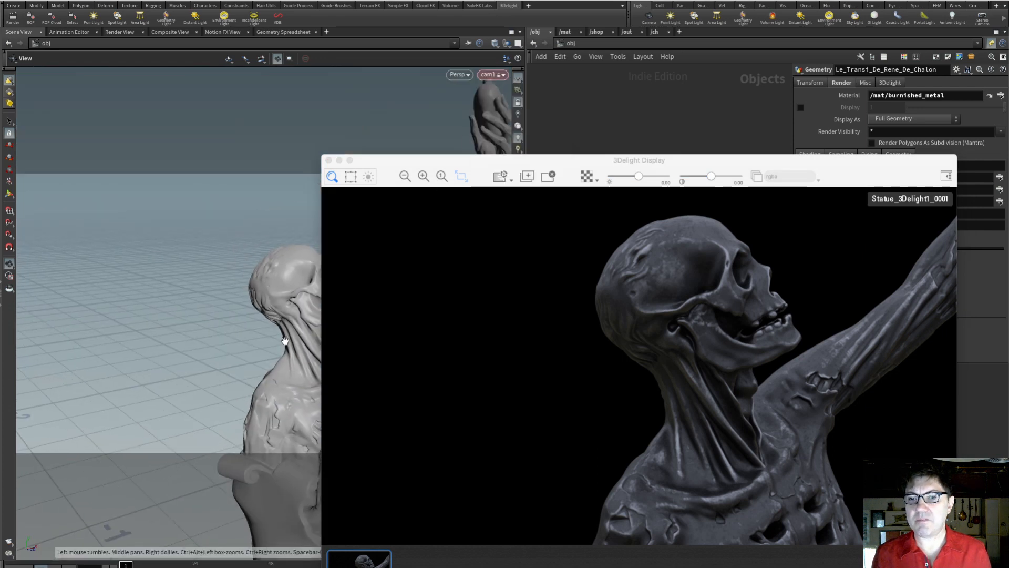
scroll(285, 340, down, 6)
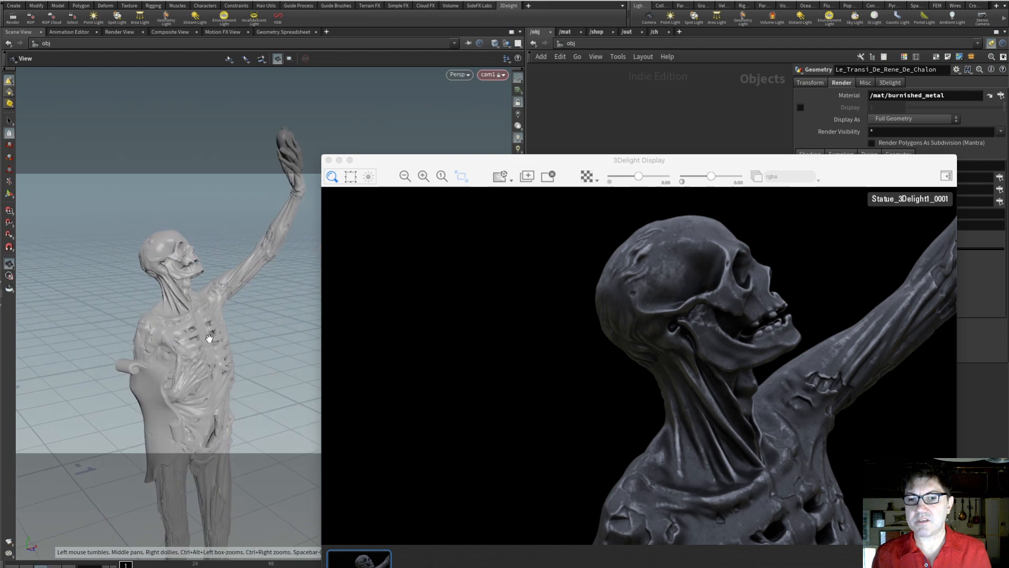
drag(209, 338, 173, 346)
click(500, 178)
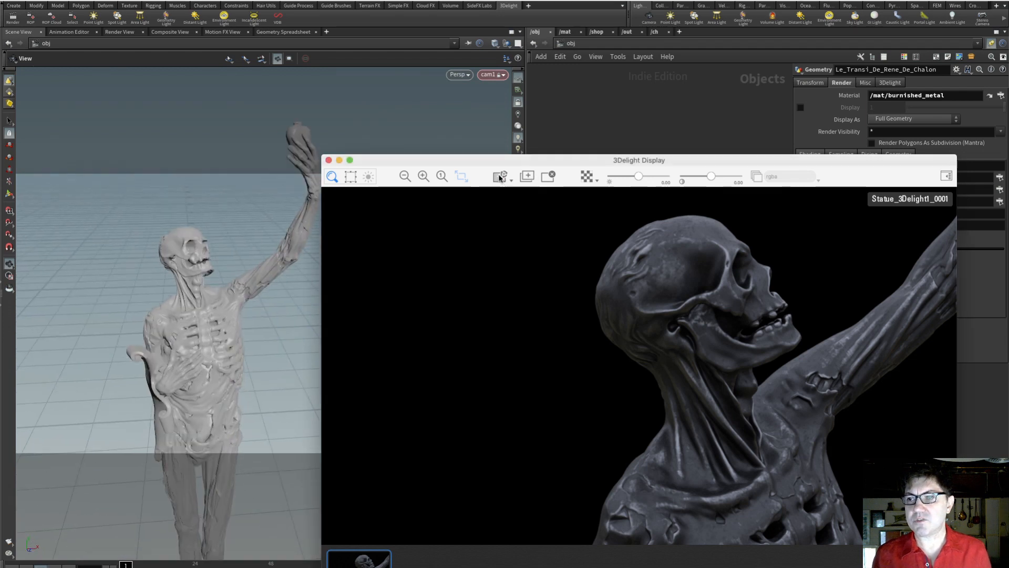
drag(571, 161, 344, 0)
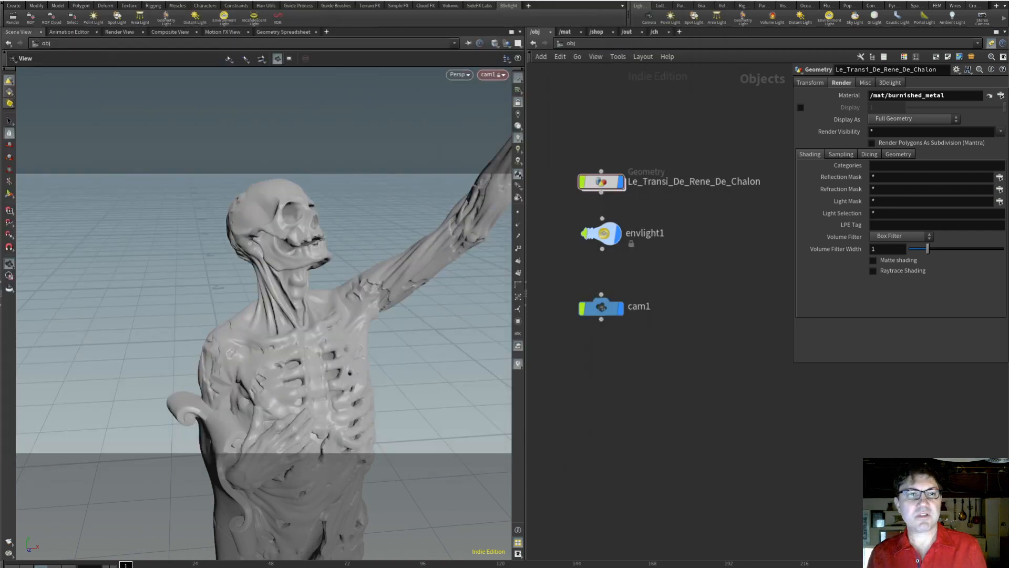
Examine how the Base, Roughness and Metallic textures feed the metal shader inside burnished_metal, and return to the material network.
click(568, 33)
double_click(773, 156)
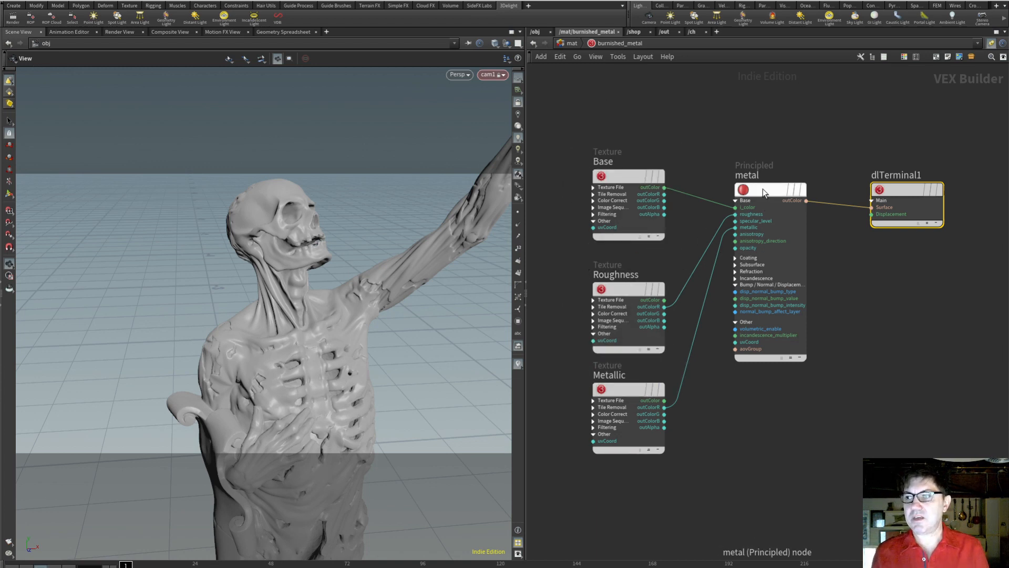
mouse_move(762, 188)
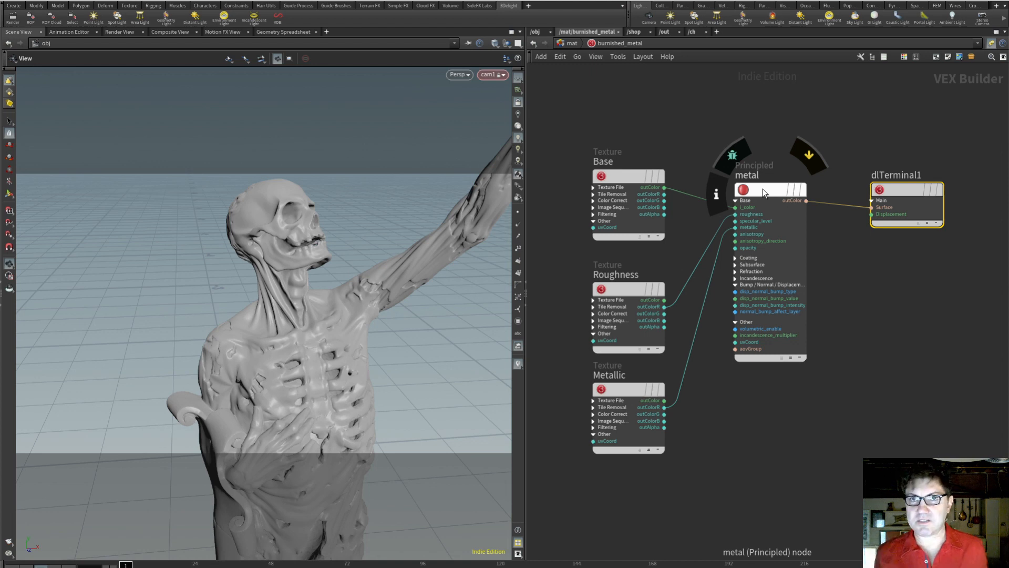
click(656, 103)
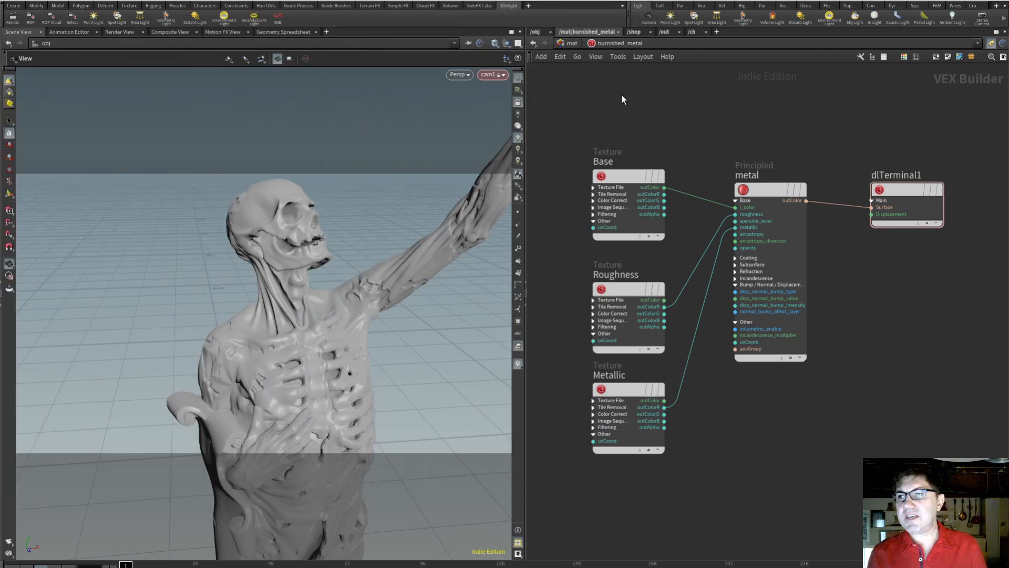
click(566, 43)
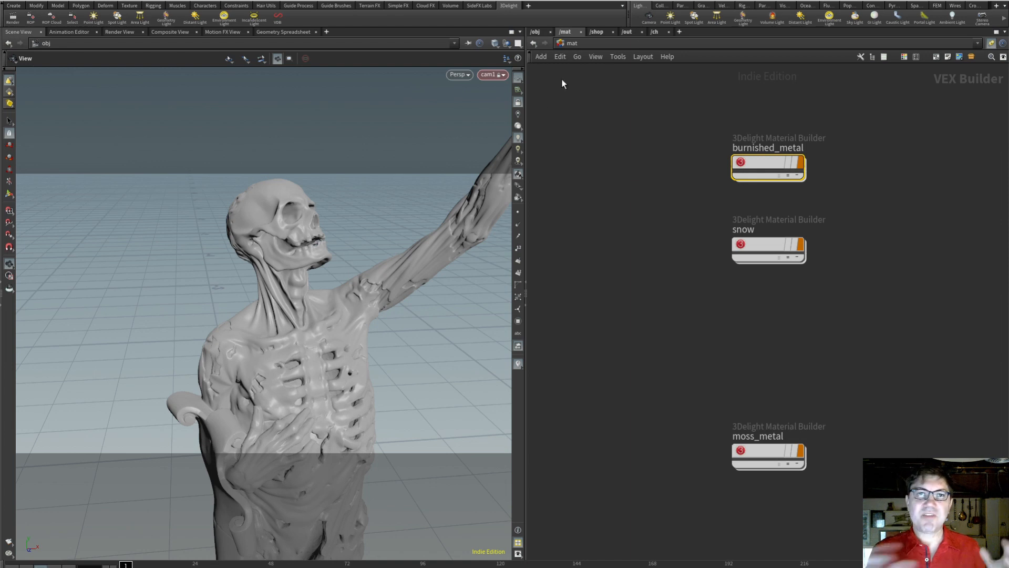
Open the material chooser for the Le_Transi_De_Rene_De_Chalon object's assigned material.
click(537, 32)
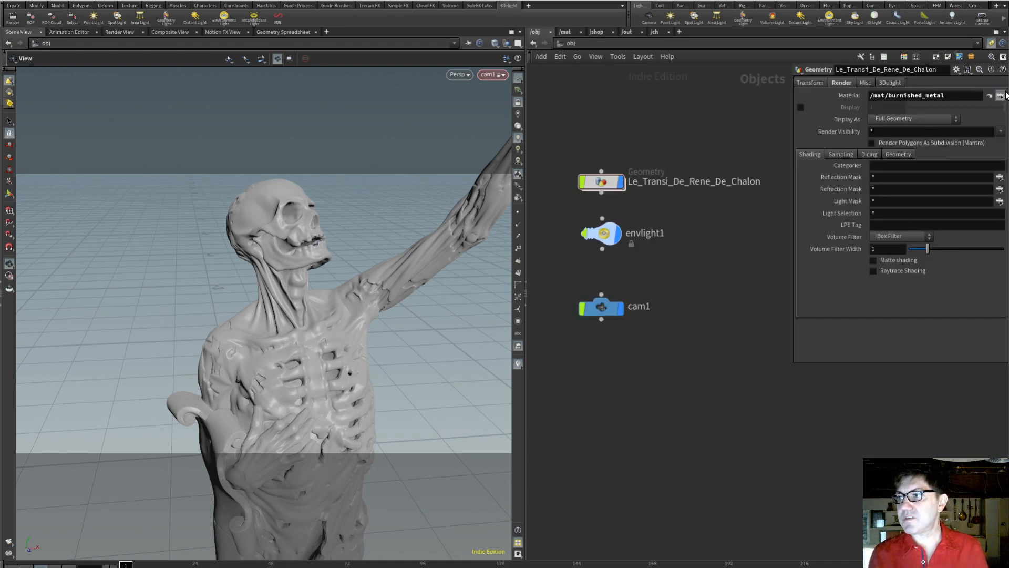
click(1001, 96)
double_click(922, 53)
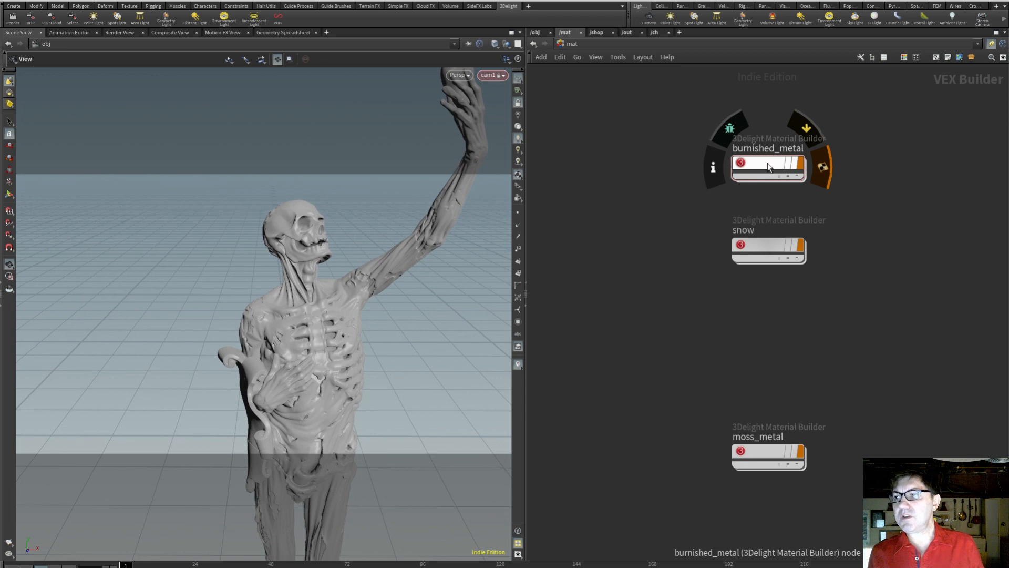
Select the three texture nodes and the metal shader inside burnished_metal, and return to the material network.
double_click(768, 162)
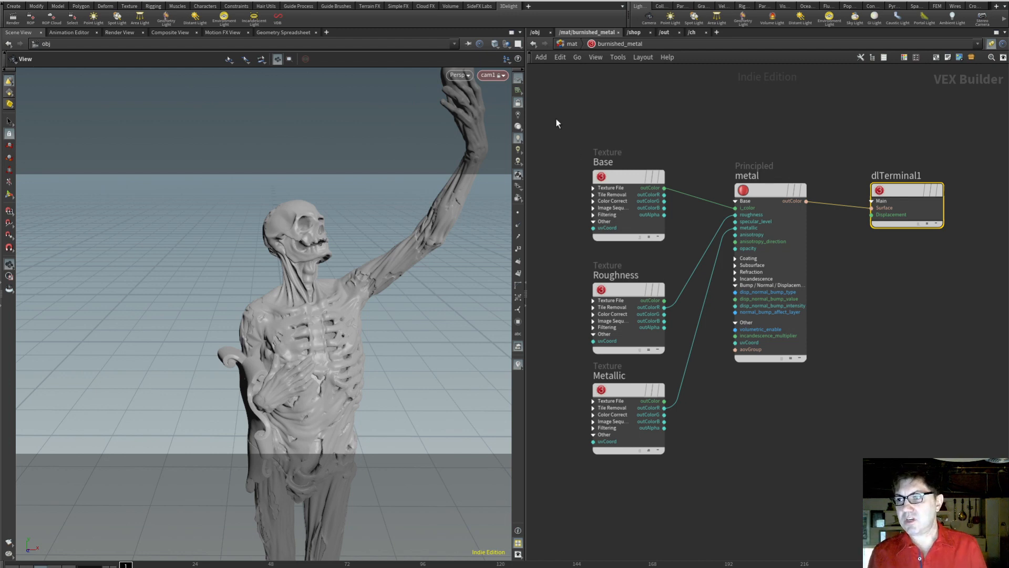
drag(560, 124, 786, 453)
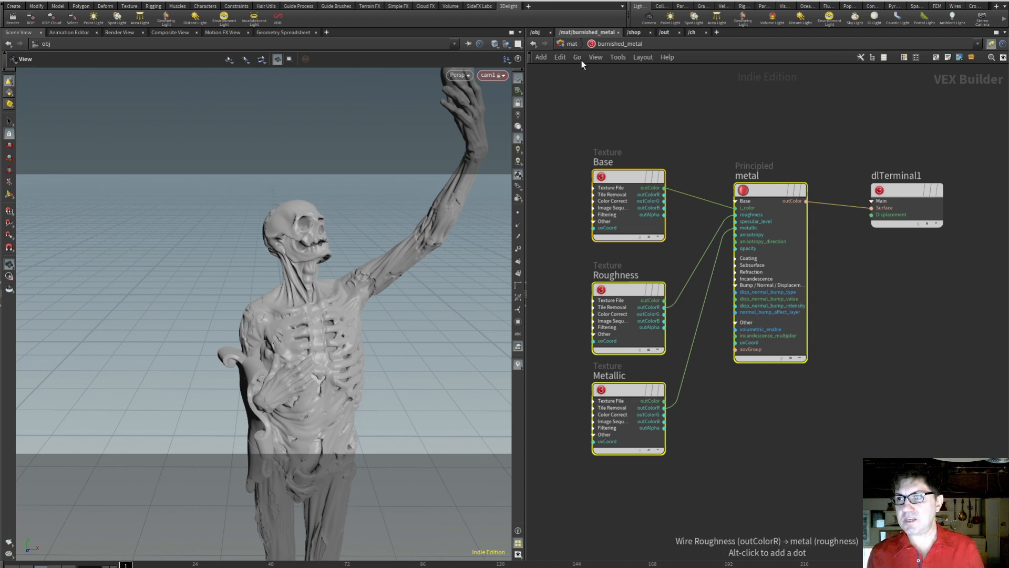
click(574, 44)
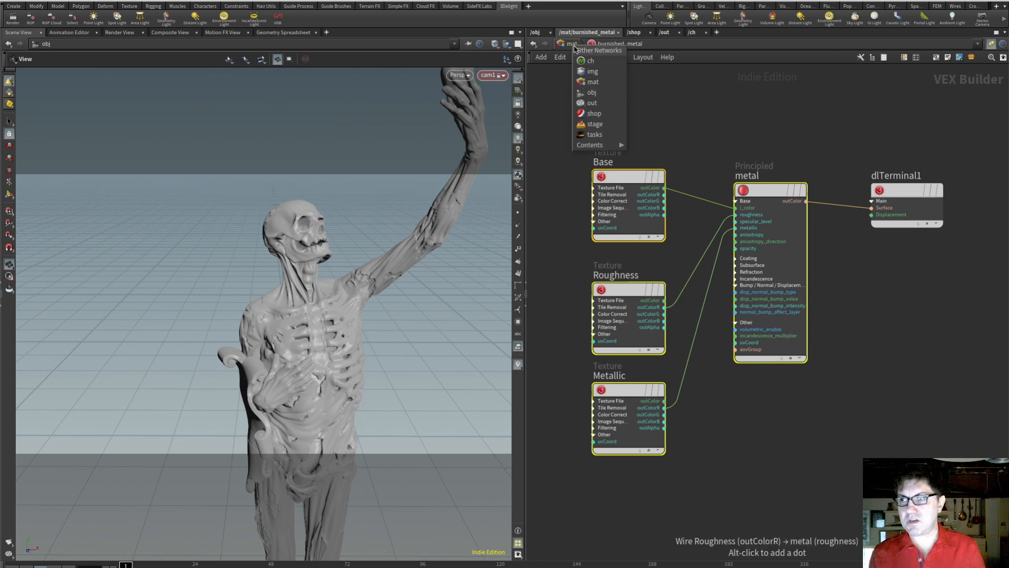
click(547, 99)
click(573, 44)
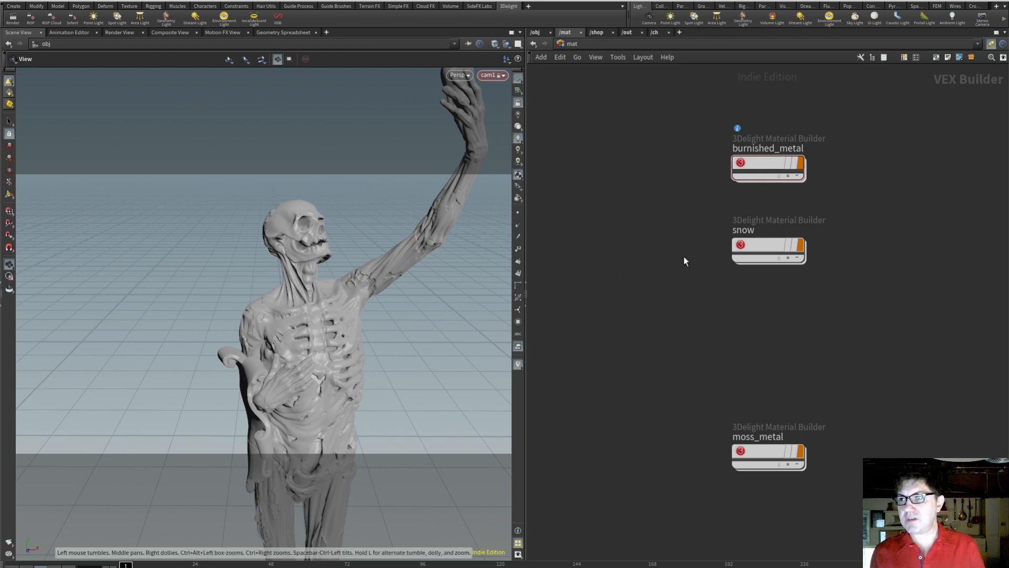
Add a 3Delight Material Builder between snow and moss_metal, and rename it metal_and_snow.
key(Tab)
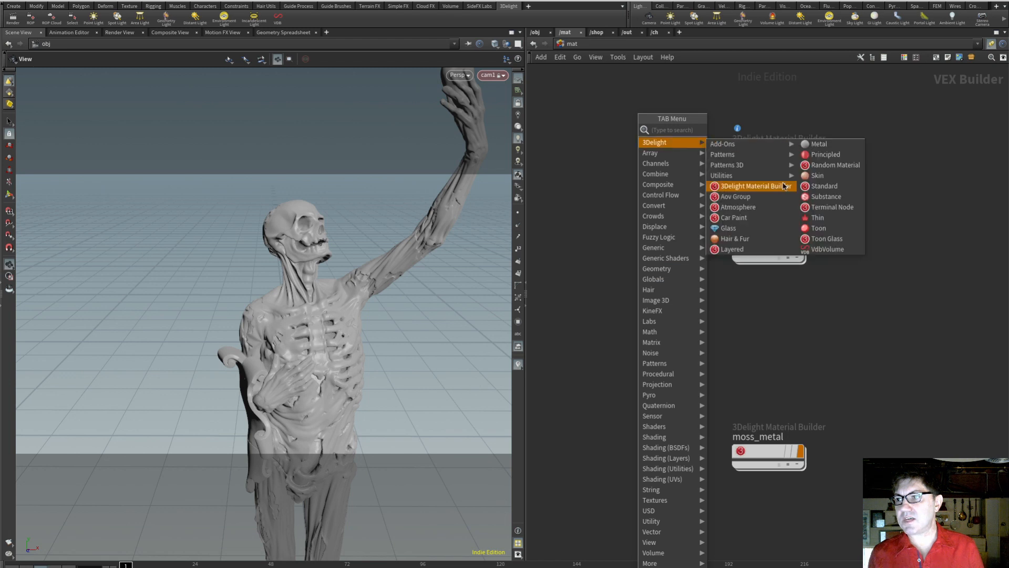
click(752, 186)
click(758, 326)
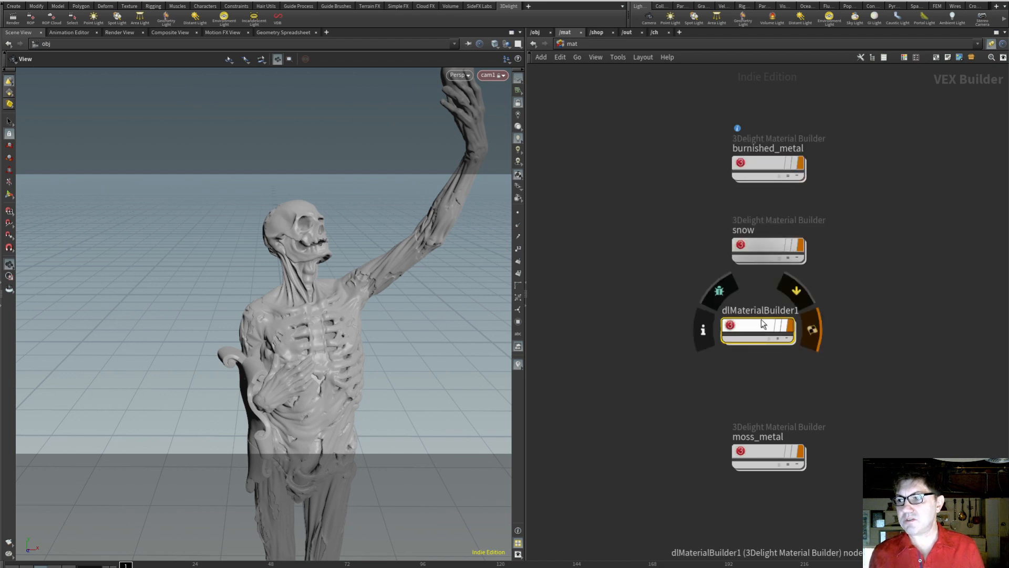
double_click(765, 311)
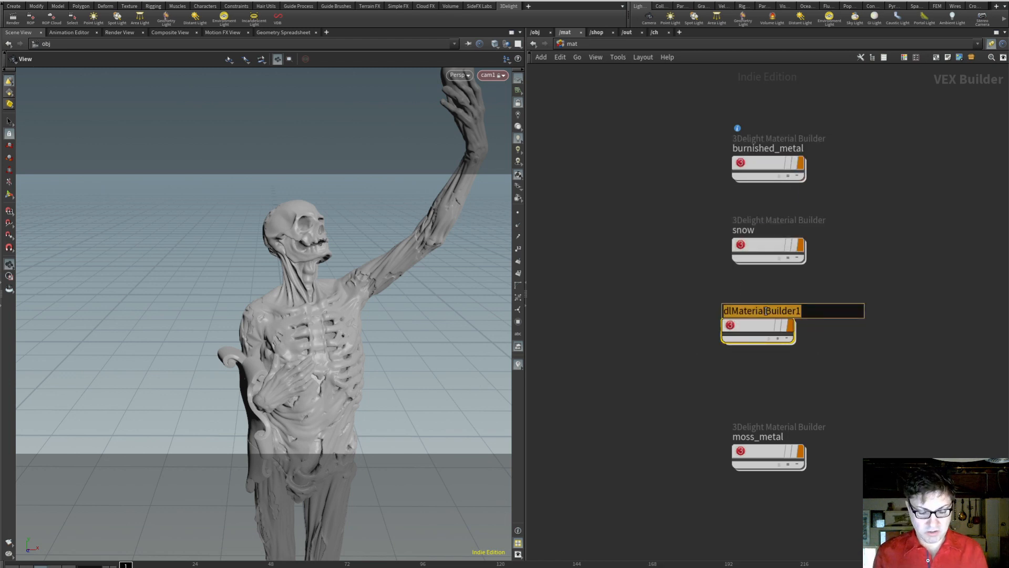
text(metal_and_)
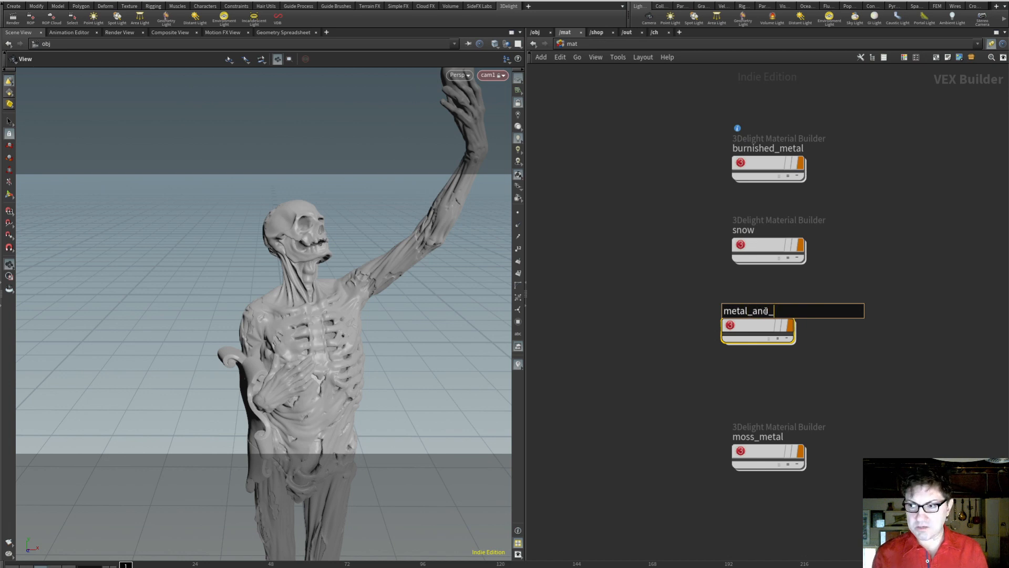
text(snow)
key(Return)
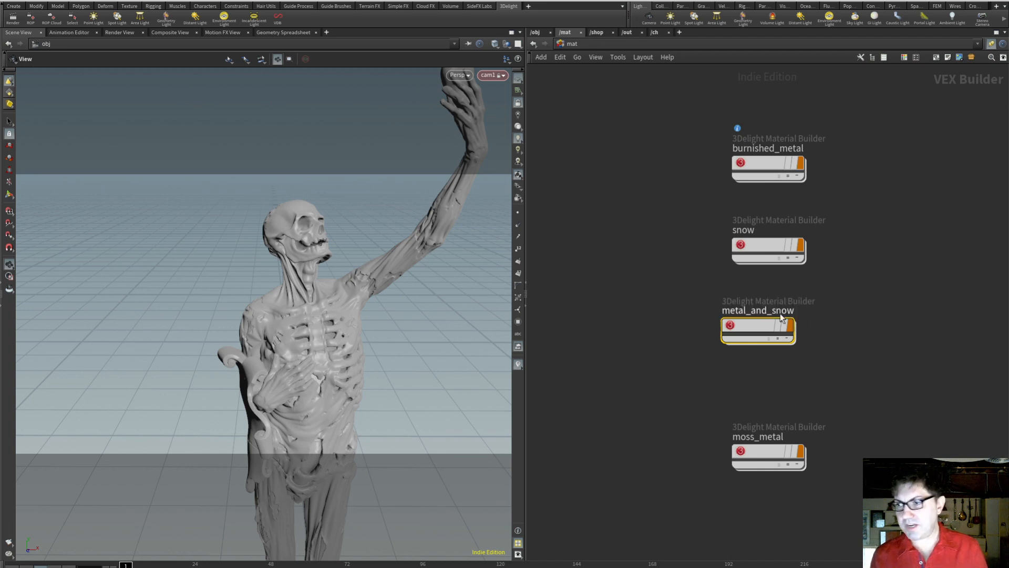
Inside metal_and_snow, paste the copied texture nodes and metal shader, and arrange them beside the terminal node.
double_click(756, 323)
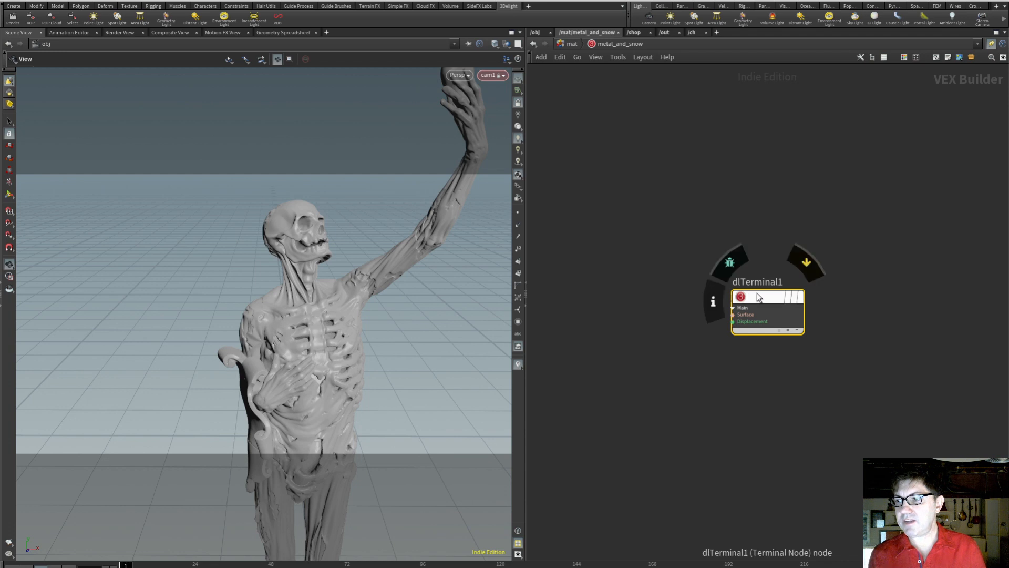
drag(758, 298, 841, 255)
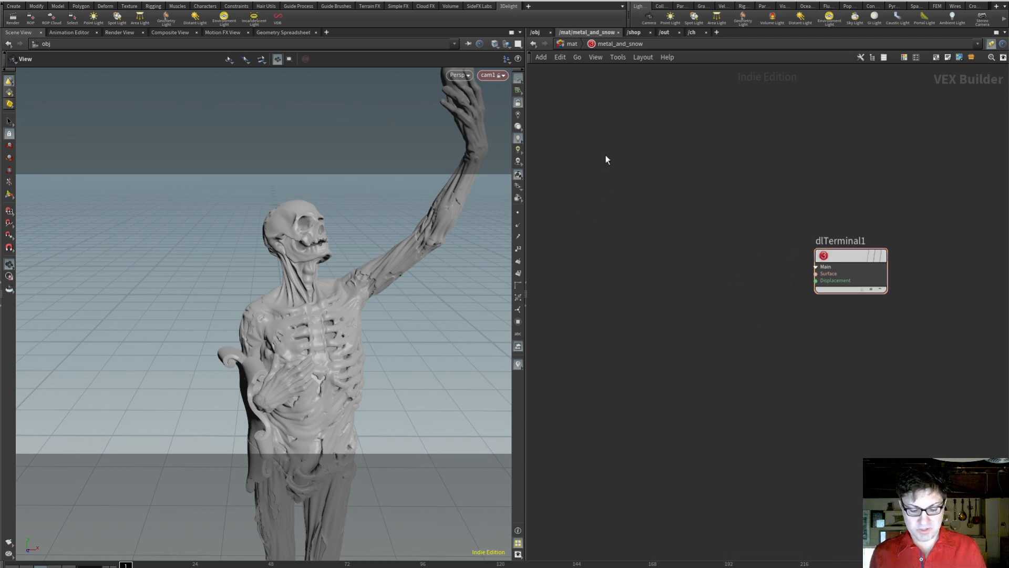
key(ctrl+v)
middle_drag(636, 228, 648, 315)
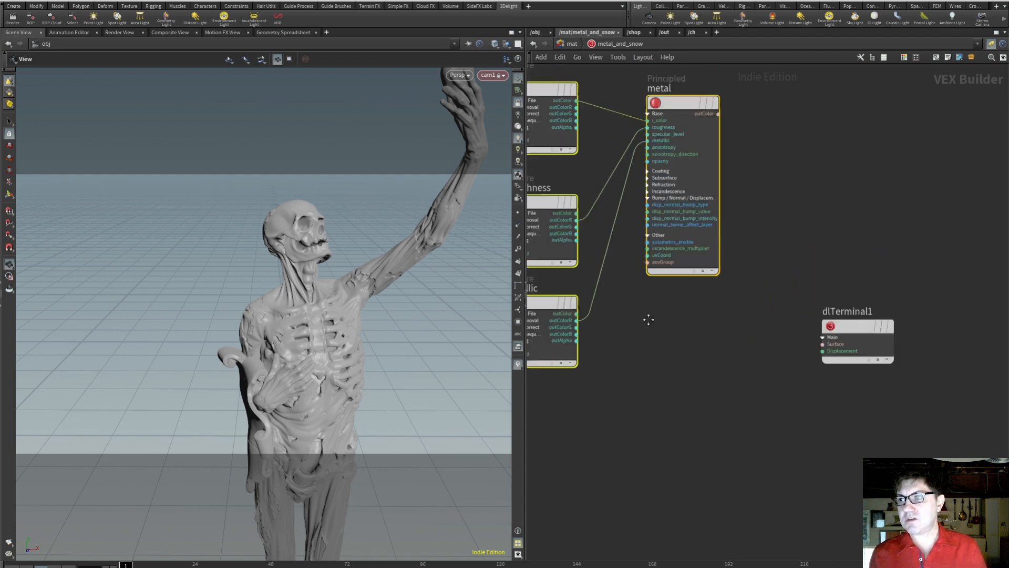
drag(713, 137, 713, 272)
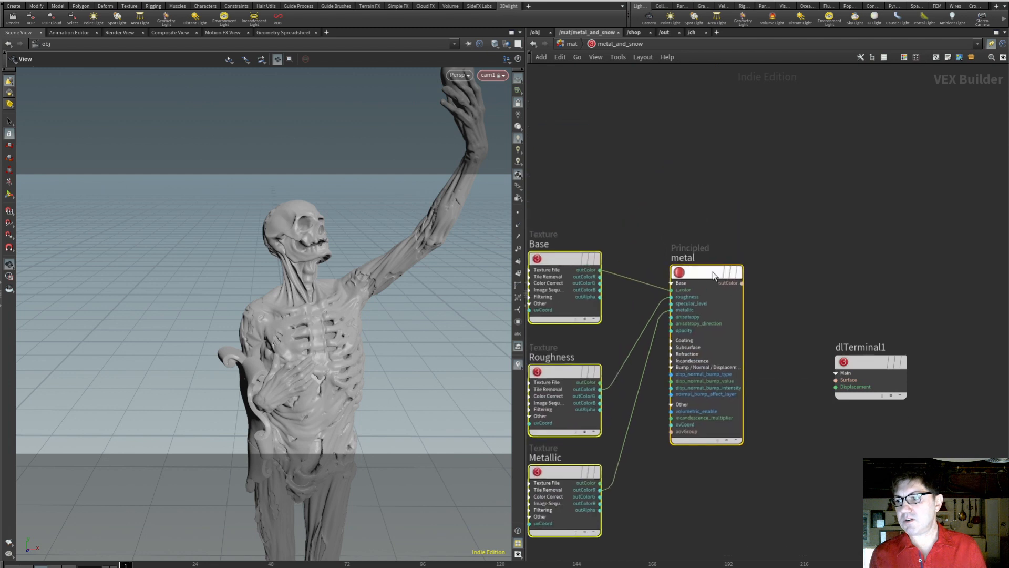
Connect the metal shader's outColor to the terminal node's Surface input.
click(742, 283)
drag(773, 295, 836, 379)
click(768, 290)
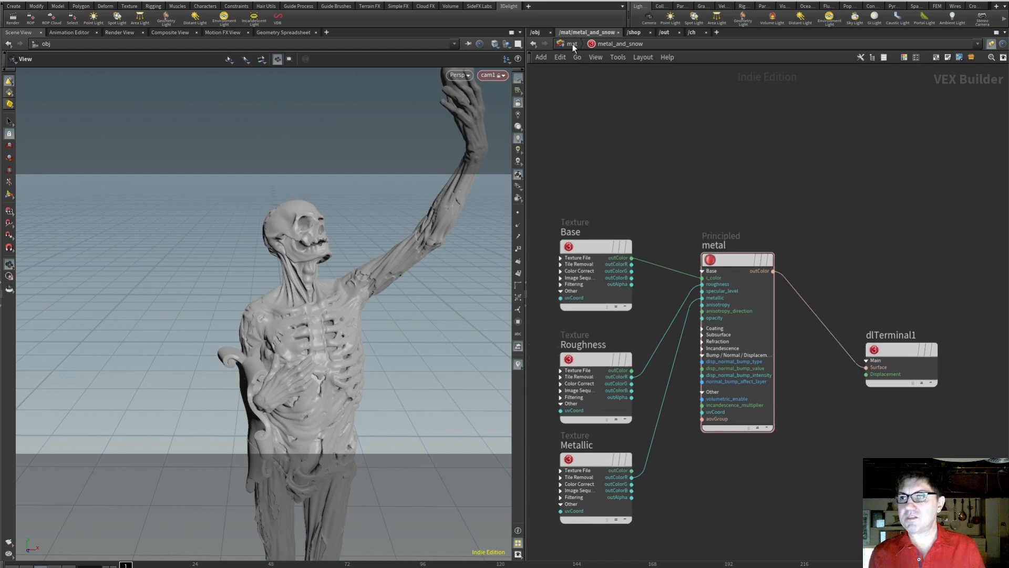
Assign the metal_and_snow material to the Le_Transi_De_Rene_De_Chalon geometry object.
click(535, 32)
click(601, 183)
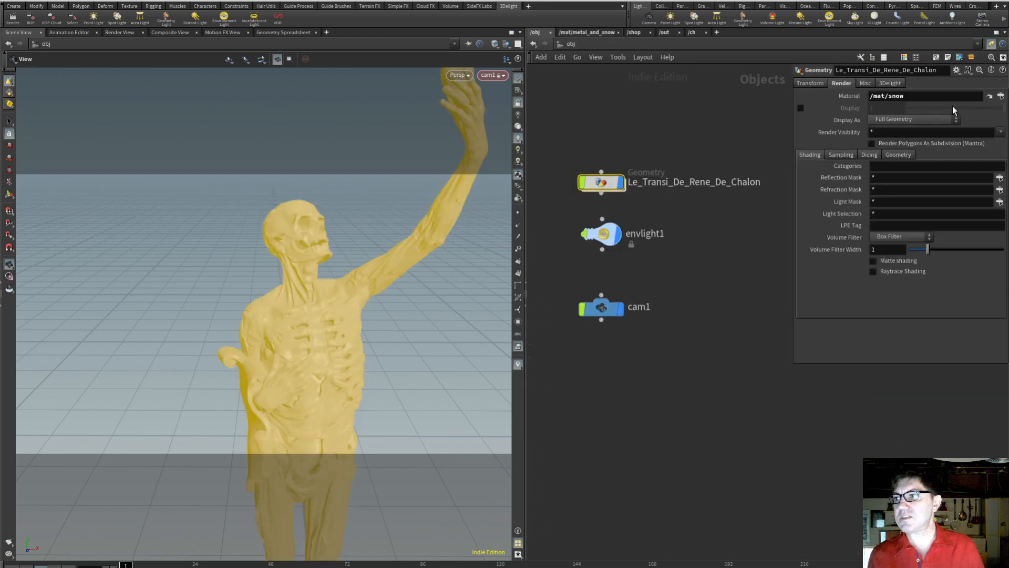
click(1001, 96)
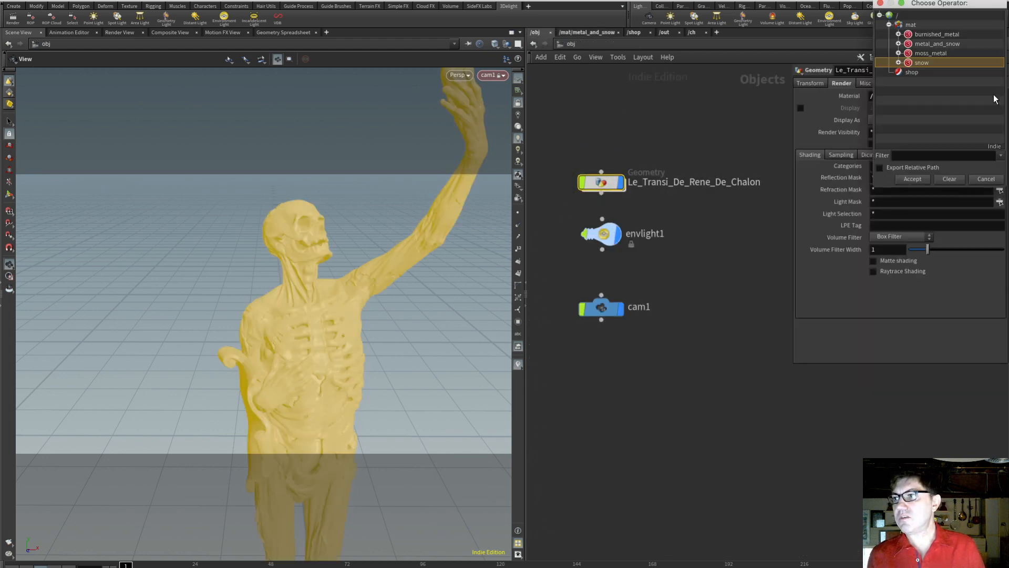
click(936, 44)
click(913, 179)
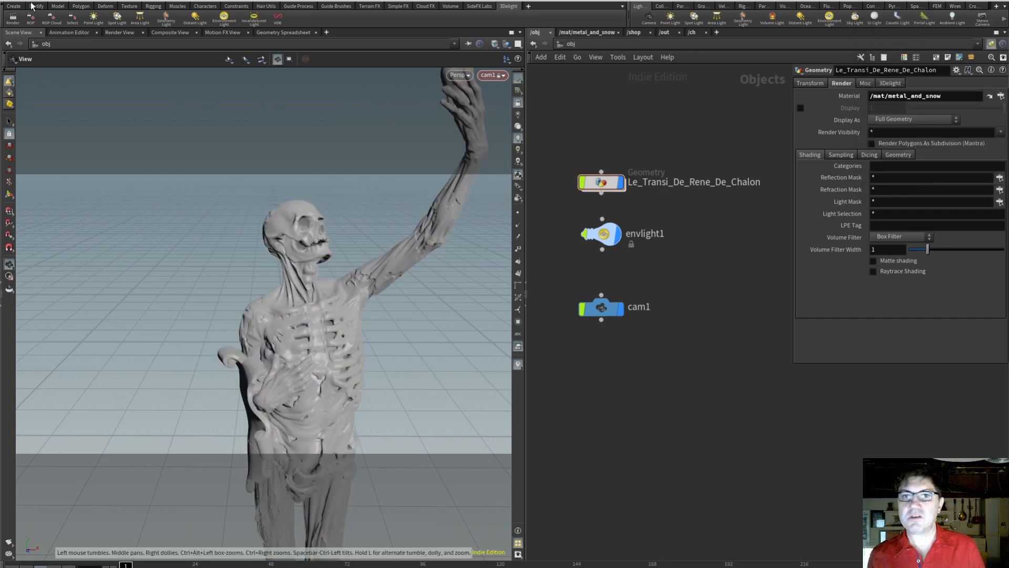
Render the statue with 3Delight, and start a live re-render from the render window.
click(12, 17)
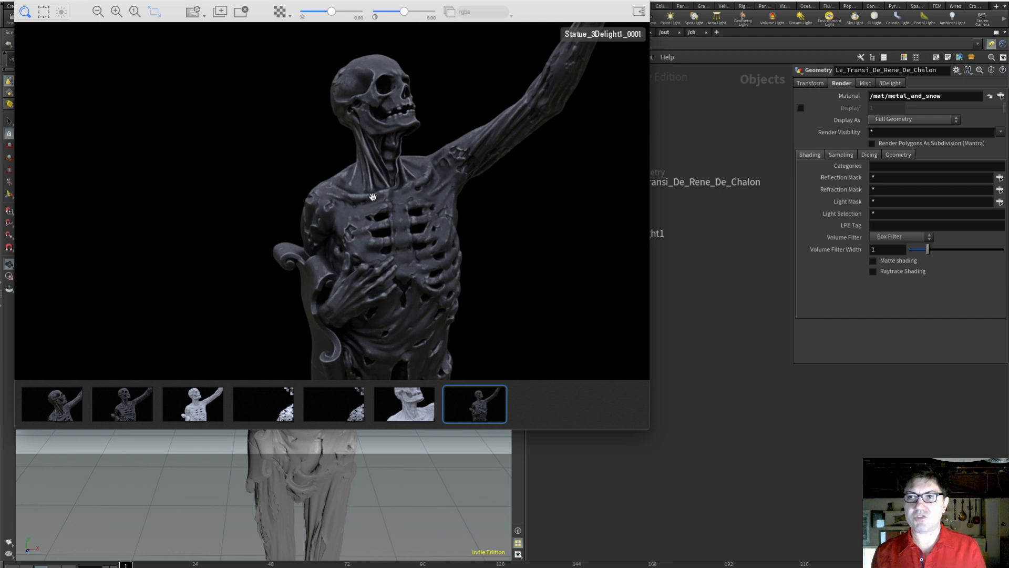
drag(566, 2, 559, 2)
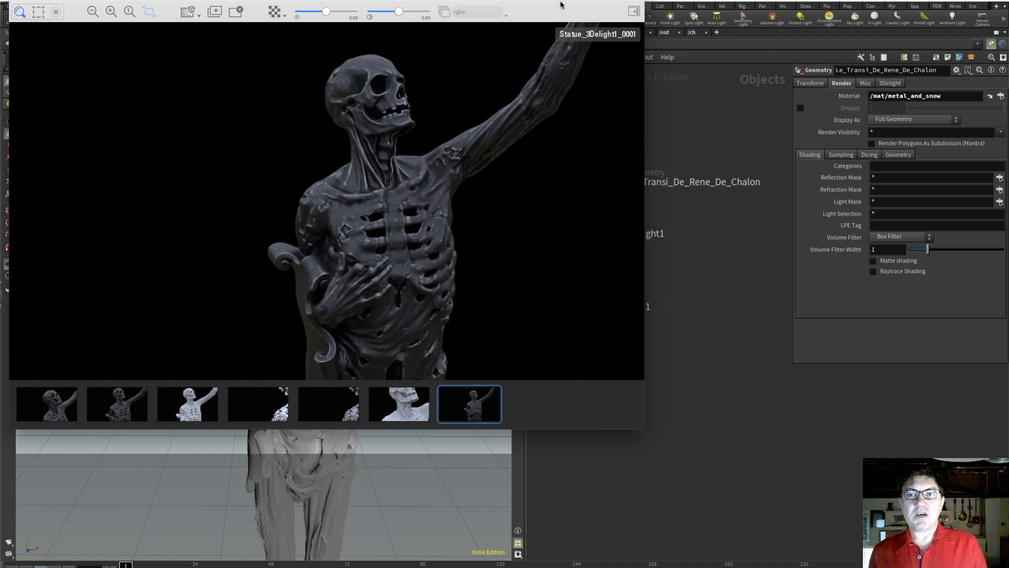
click(184, 12)
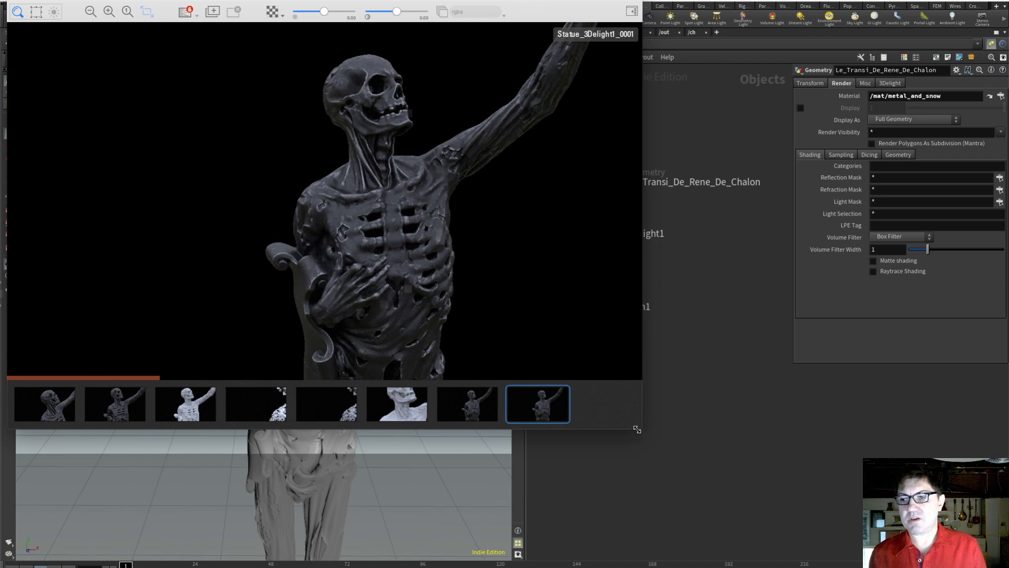
Shrink the render window and narrow the network pane so both fit, and return to the metal_and_snow network.
drag(641, 428, 583, 378)
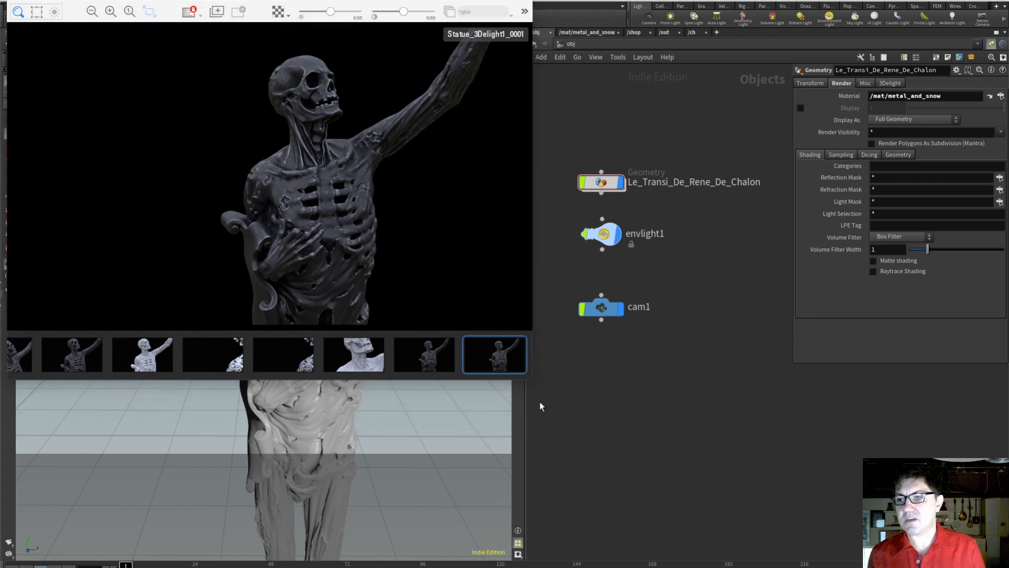
drag(525, 407, 561, 392)
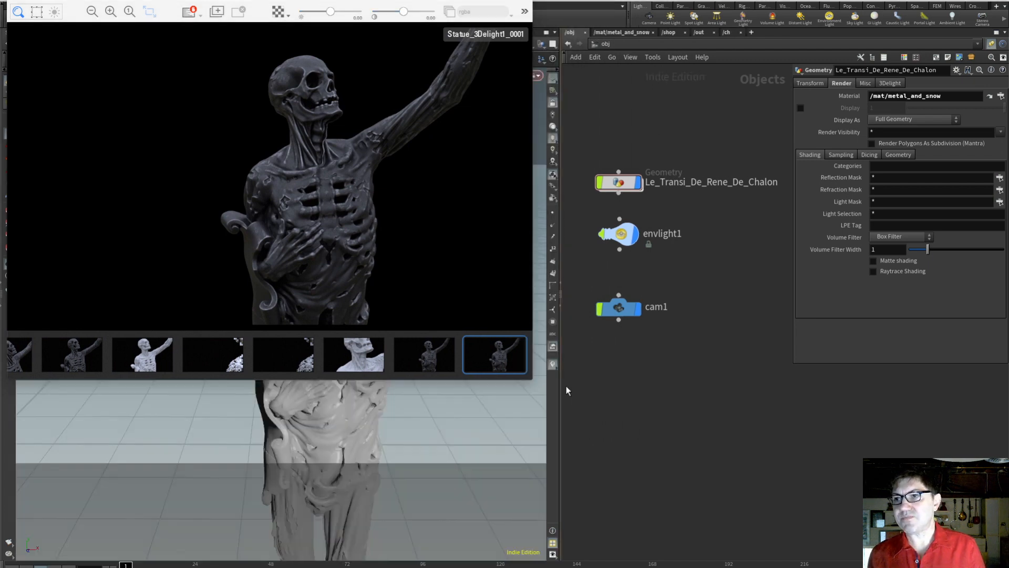
click(619, 31)
key(h)
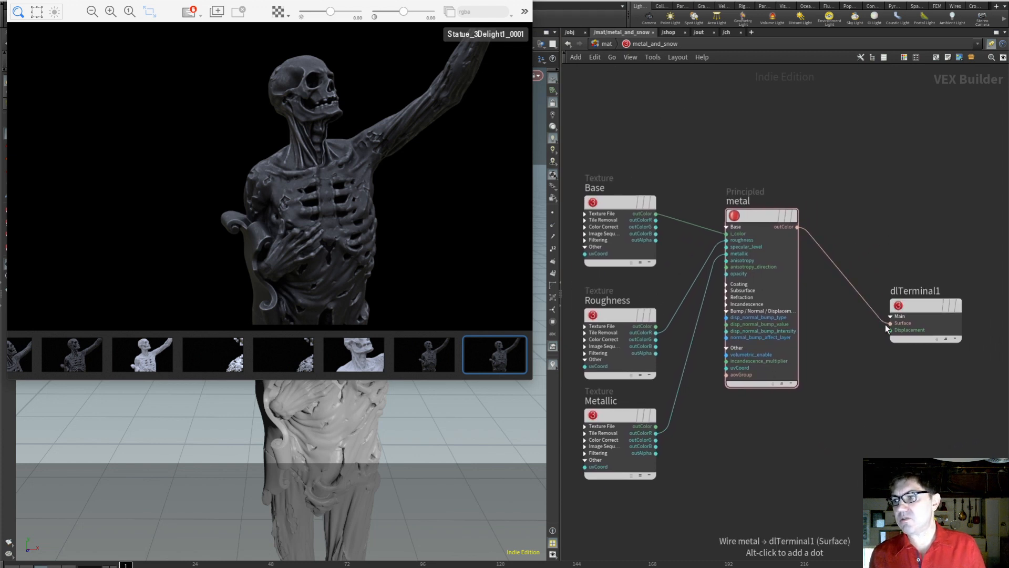
Add a Principled shader beside the metal shader, and connect its outColor to the terminal's Surface in place of the metal.
drag(913, 313, 949, 223)
key(Tab)
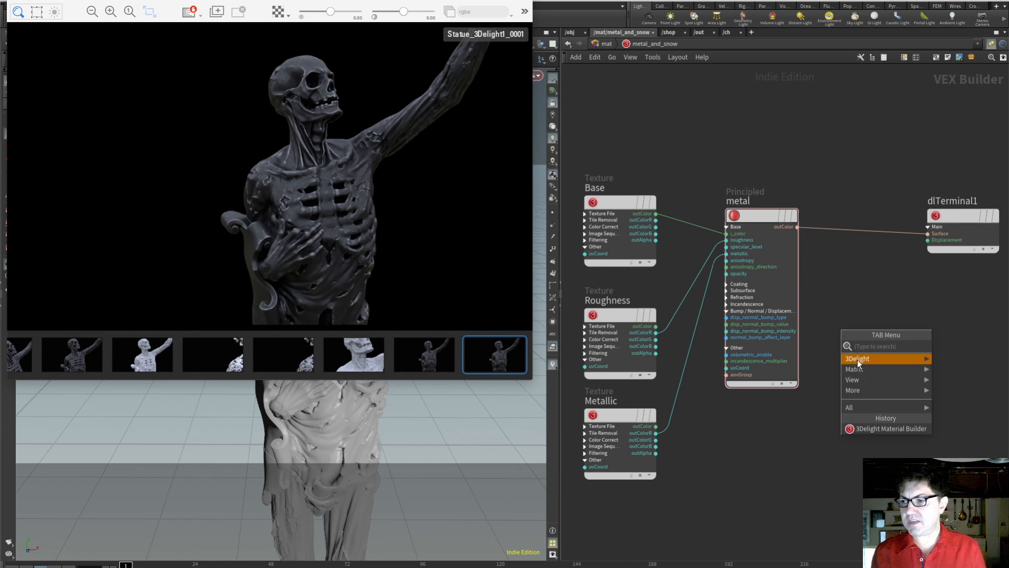
mouse_move(857, 359)
click(819, 360)
click(857, 286)
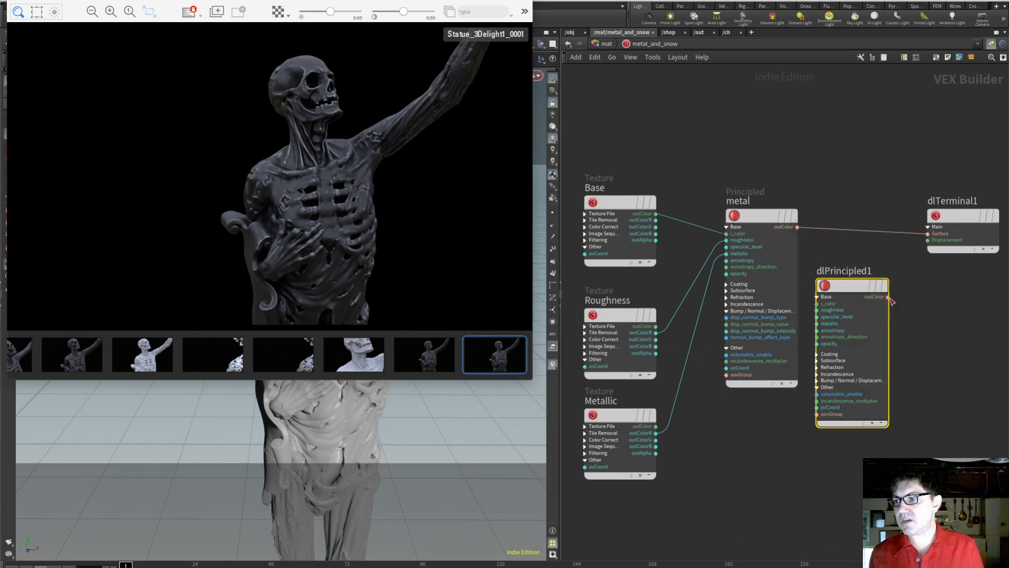
drag(888, 297, 928, 234)
drag(849, 285, 857, 273)
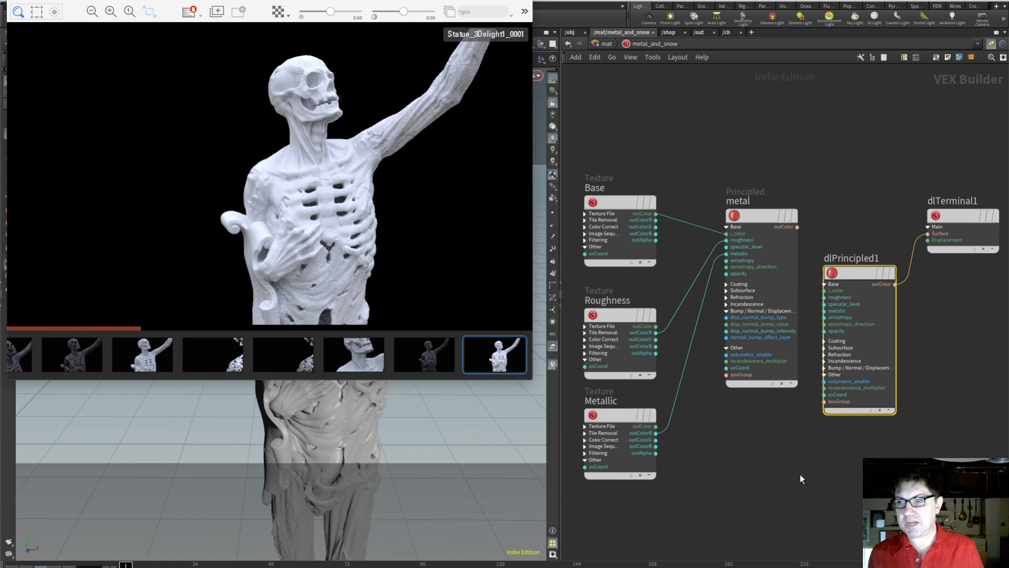
Move the metal shader and its textures down out of the way, and align the new Principled shader with the terminal.
drag(789, 135, 582, 480)
drag(748, 226, 765, 493)
click(730, 415)
drag(857, 266, 818, 213)
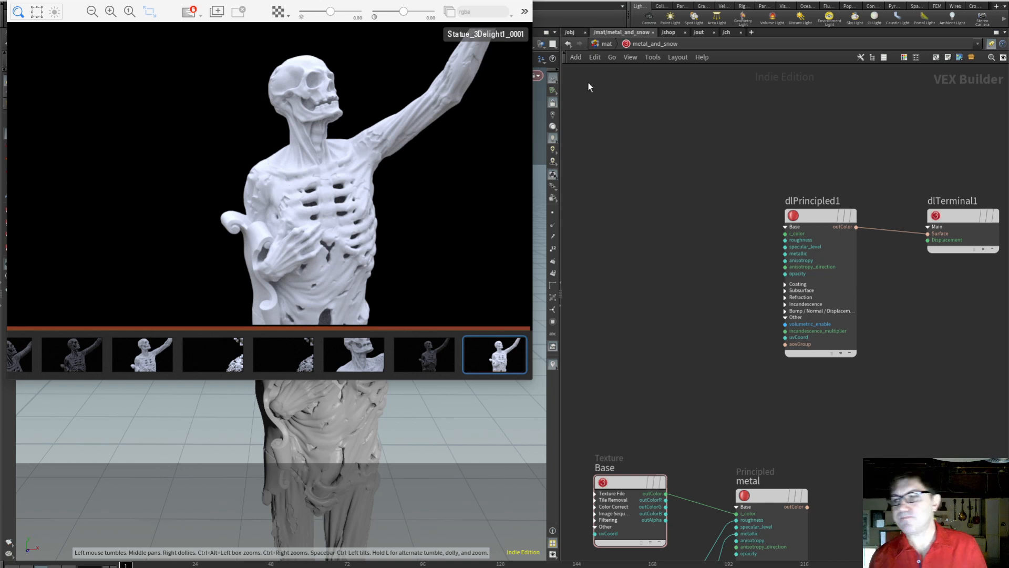
Add a Facing Ratio utility node and connect its outColor to the new Principled shader's i_color input.
key(Tab)
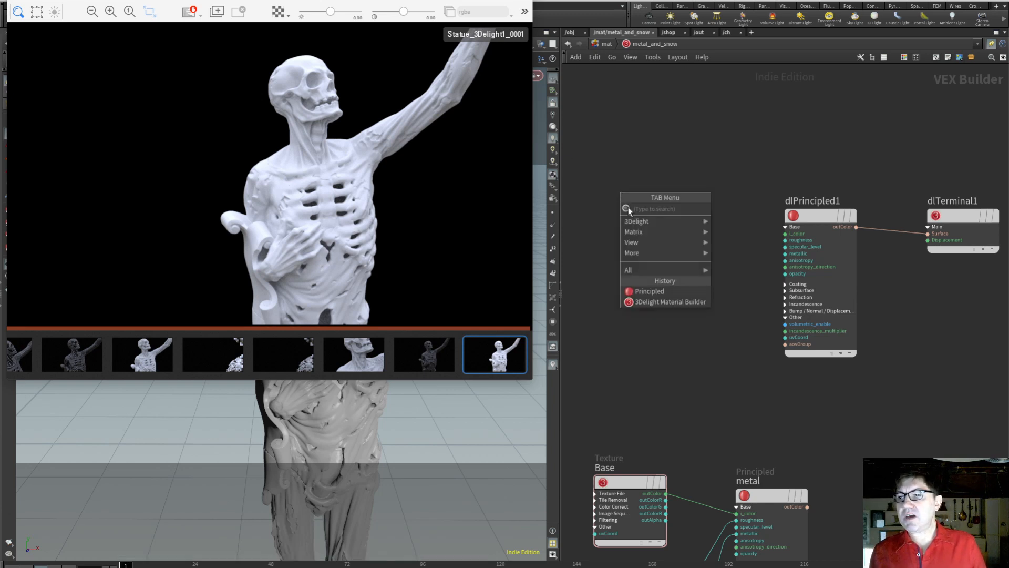
mouse_move(637, 223)
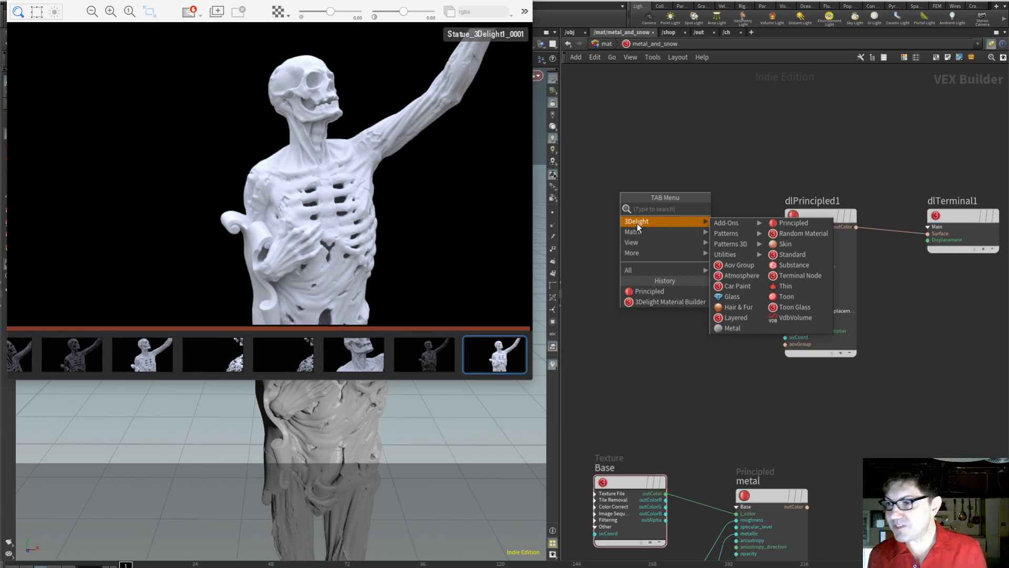
mouse_move(727, 224)
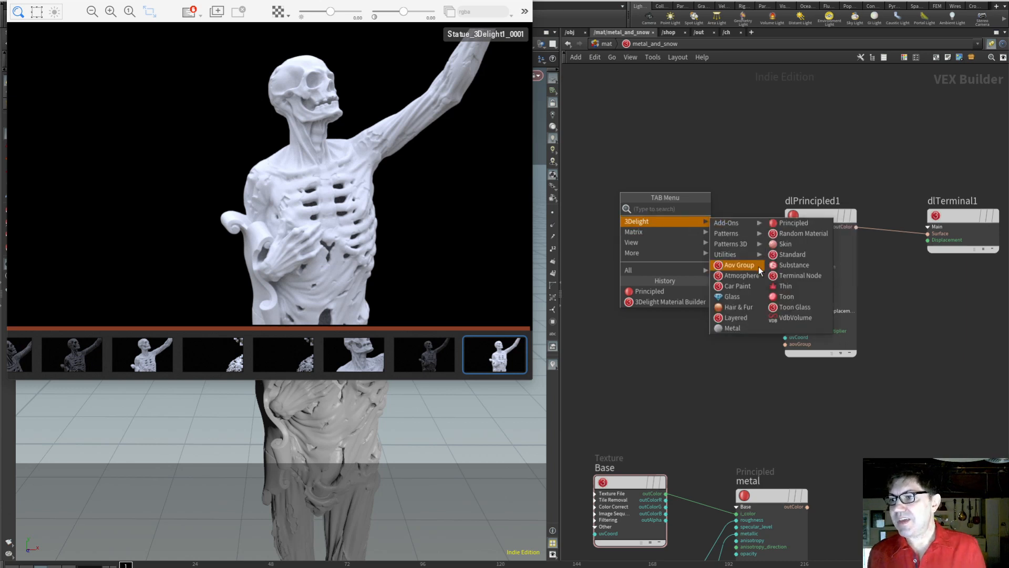
mouse_move(745, 256)
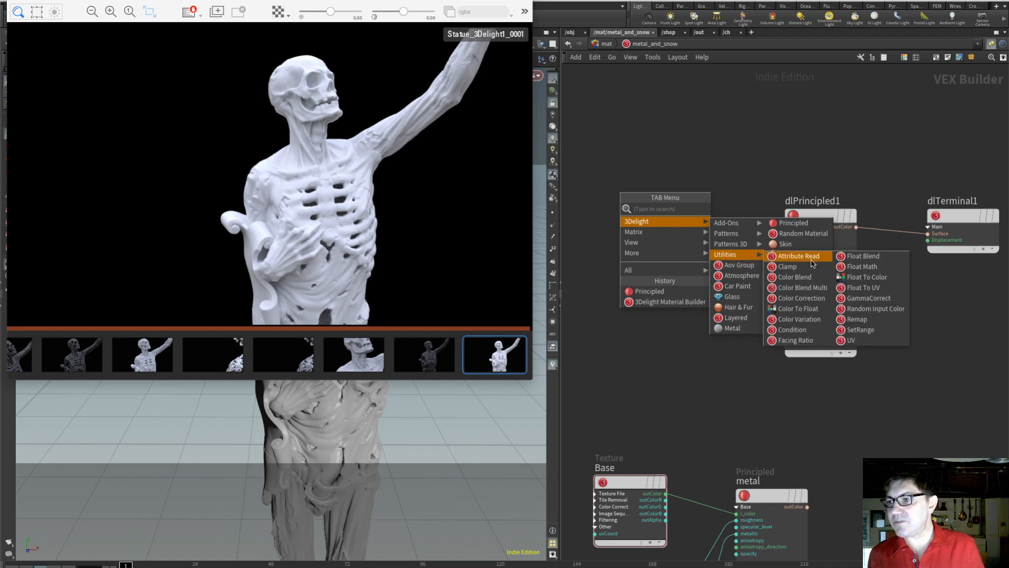
click(811, 340)
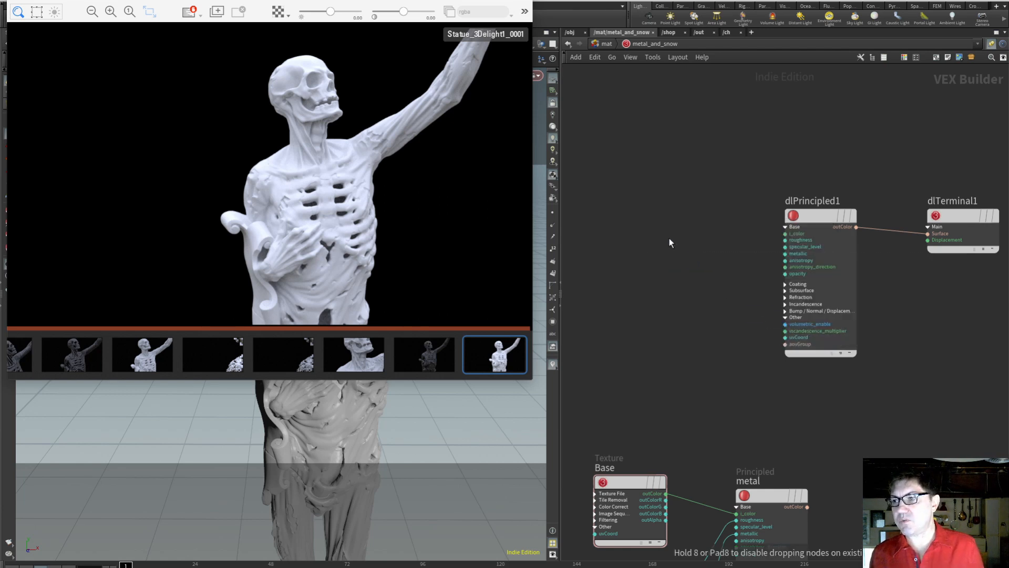
click(670, 238)
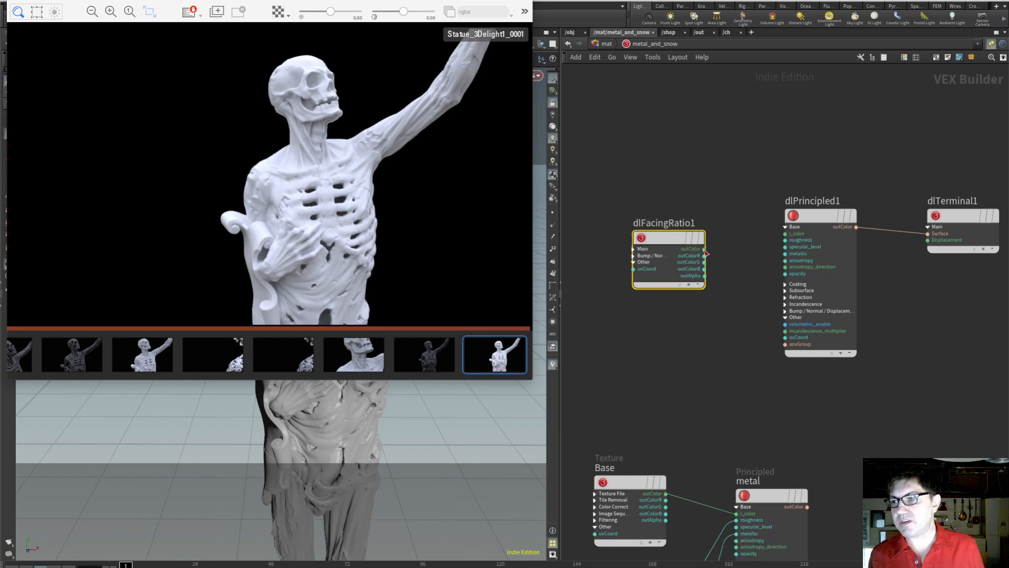
drag(705, 248, 773, 230)
click(785, 233)
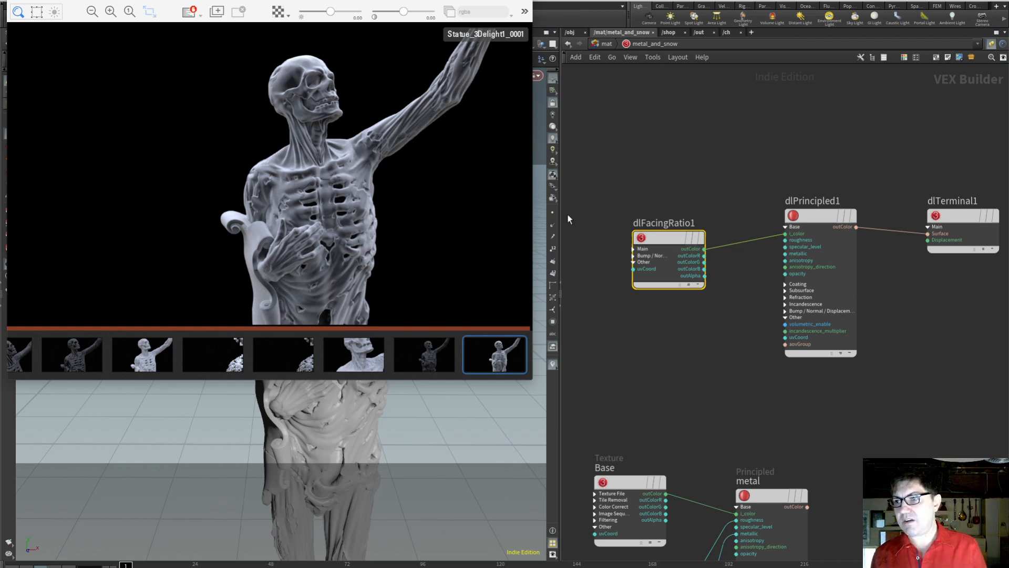
Try a Bias of 0 on the Facing Ratio node, and set it back to 0.1.
key(p)
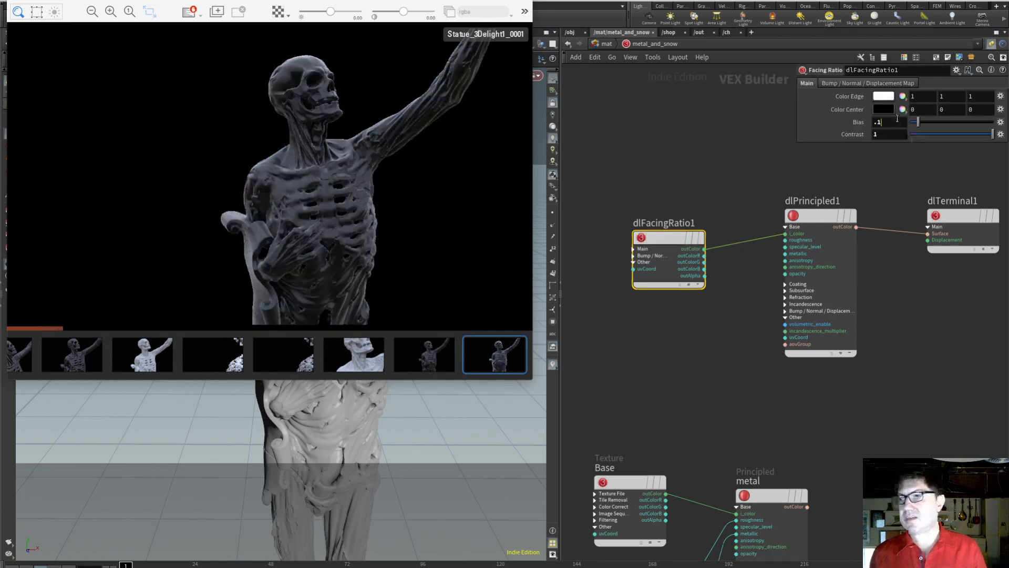
drag(900, 124, 837, 126)
text(0)
key(Return)
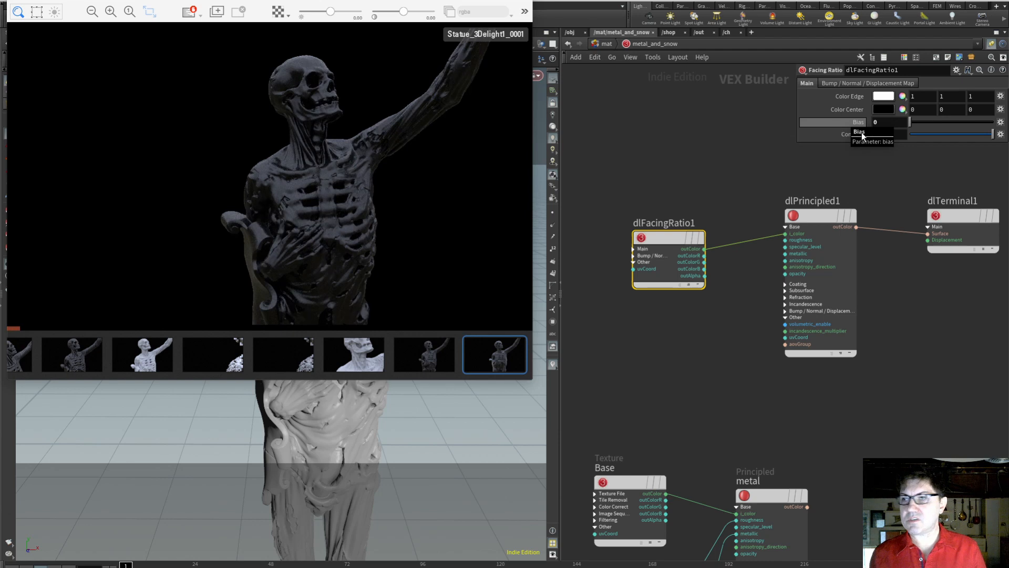
drag(901, 124, 830, 128)
text(.1)
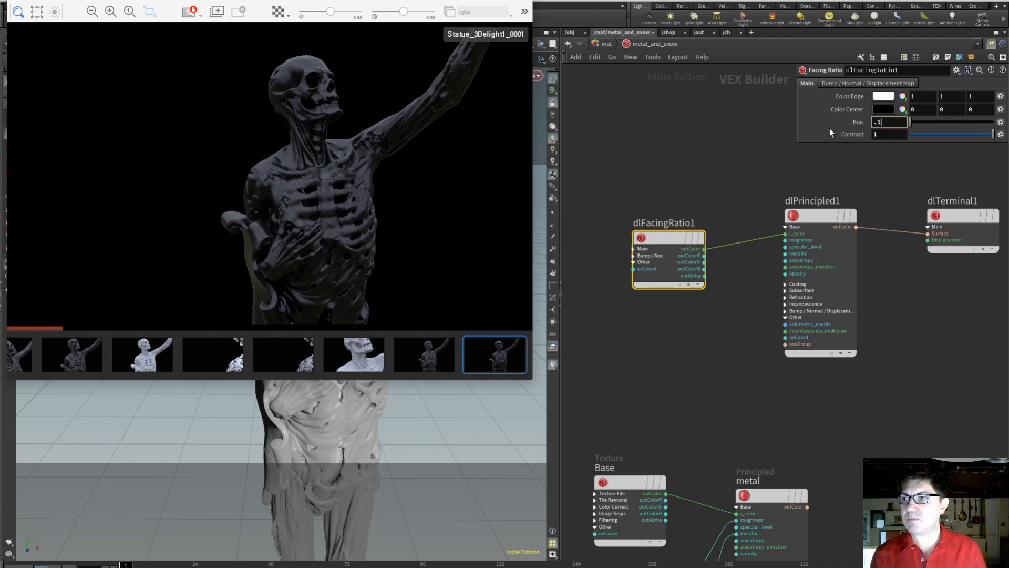
key(Return)
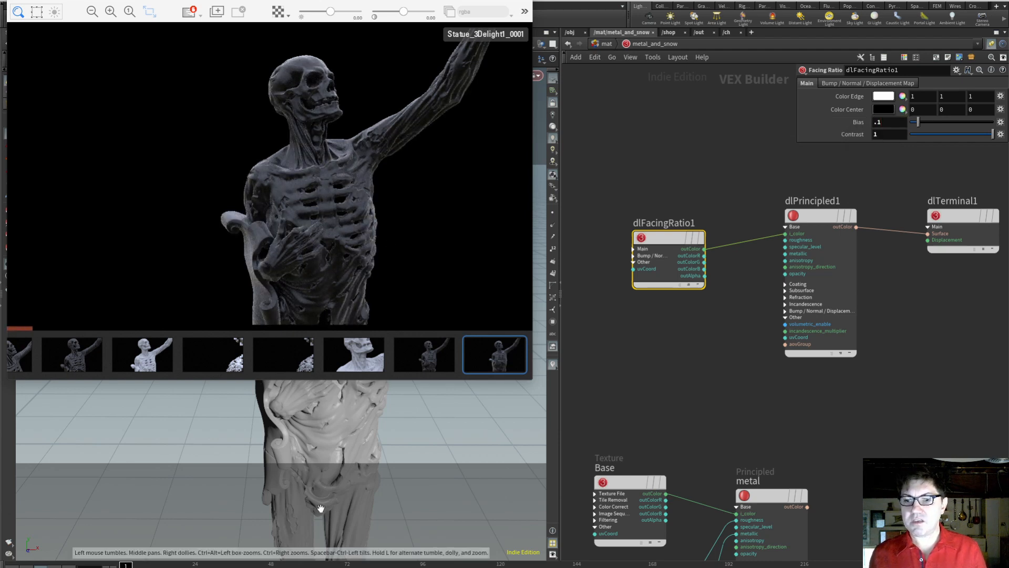
Move the locked camera closer to frame the statue's head and chest in the live render.
right_drag(377, 425, 434, 535)
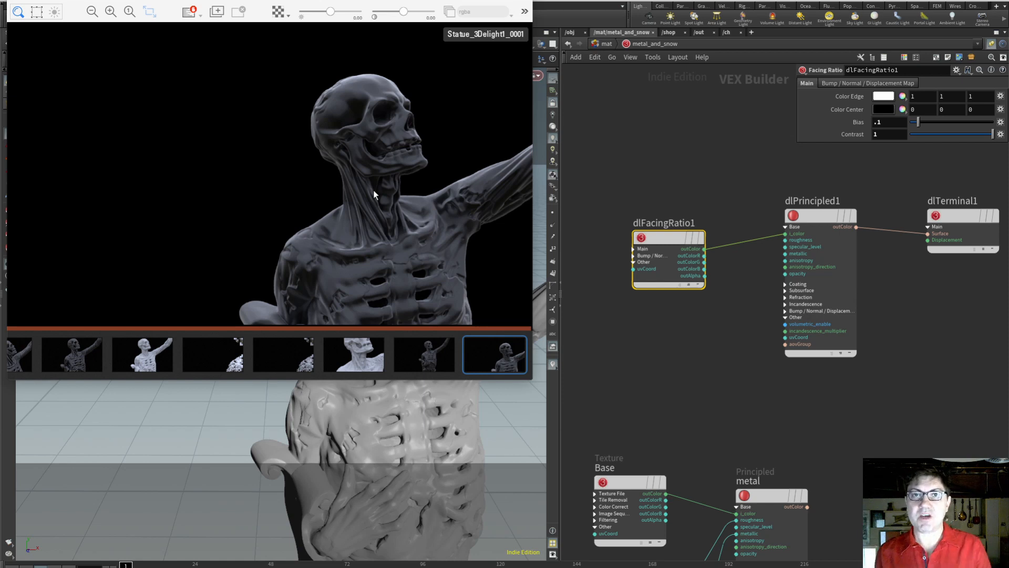
Delete the Facing Ratio node and add a 3Delight Solid Ramp node from the 3D patterns.
key(Delete)
key(Tab)
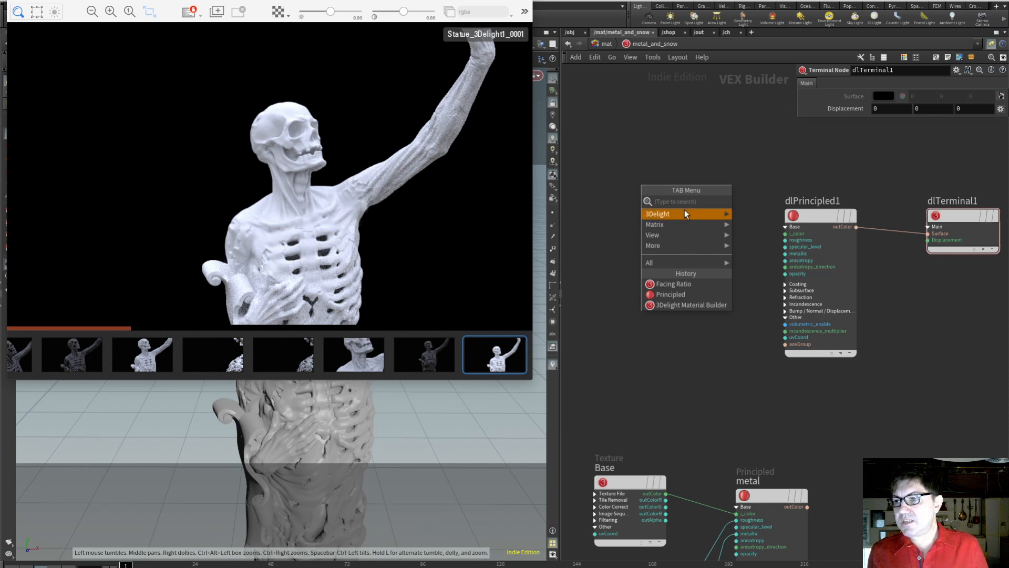
mouse_move(685, 210)
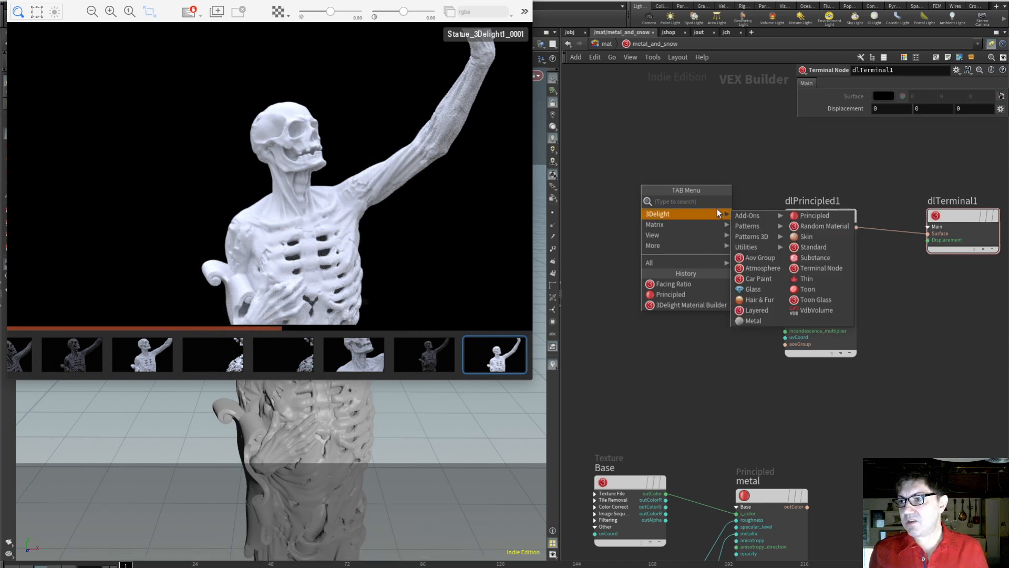
mouse_move(769, 249)
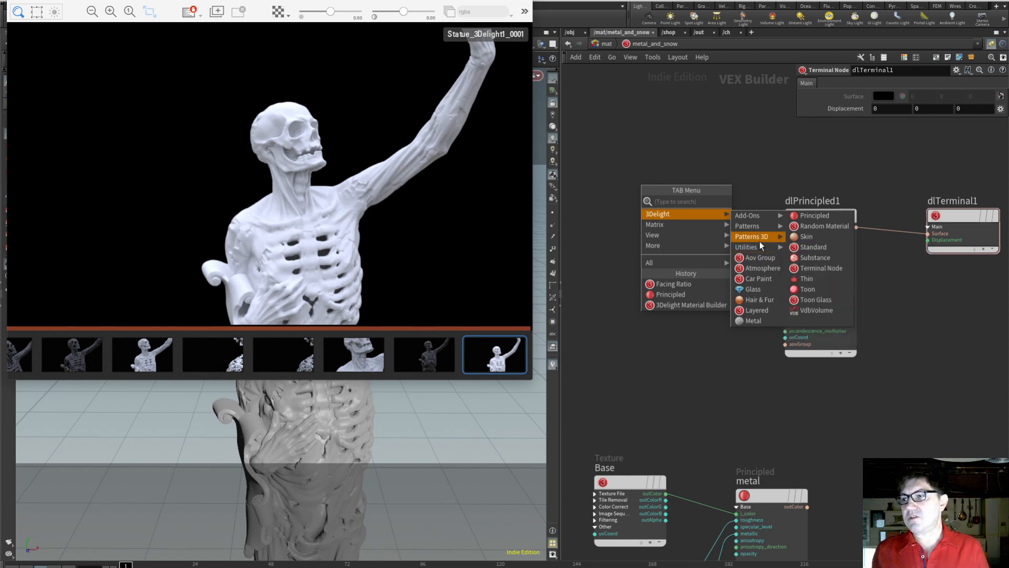
mouse_move(759, 228)
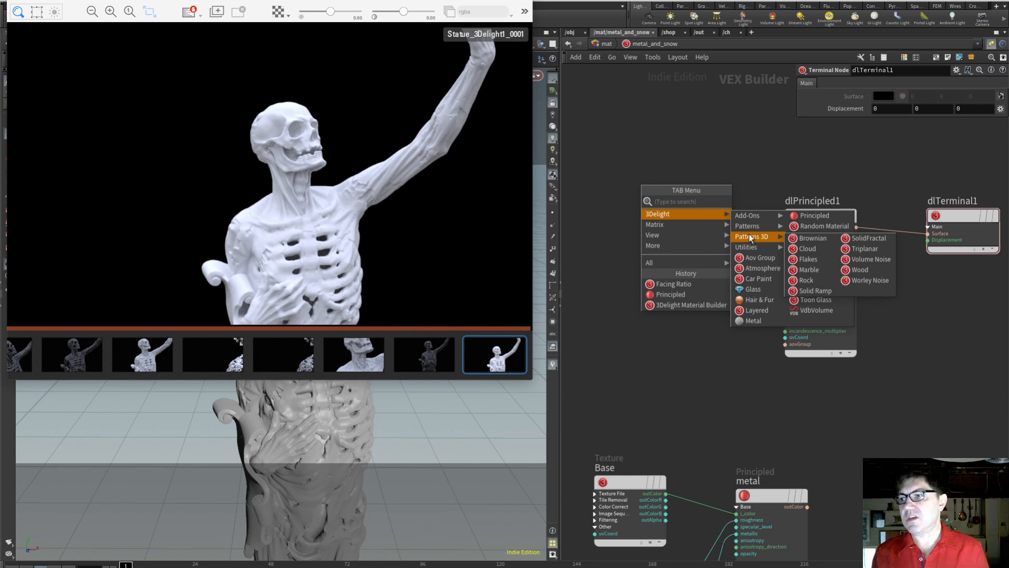
click(811, 293)
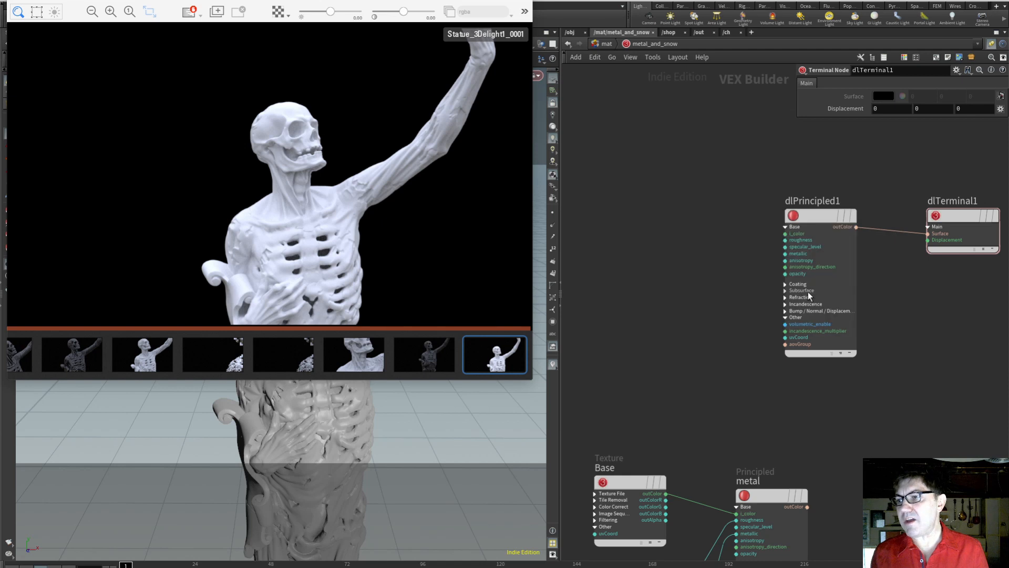
click(647, 230)
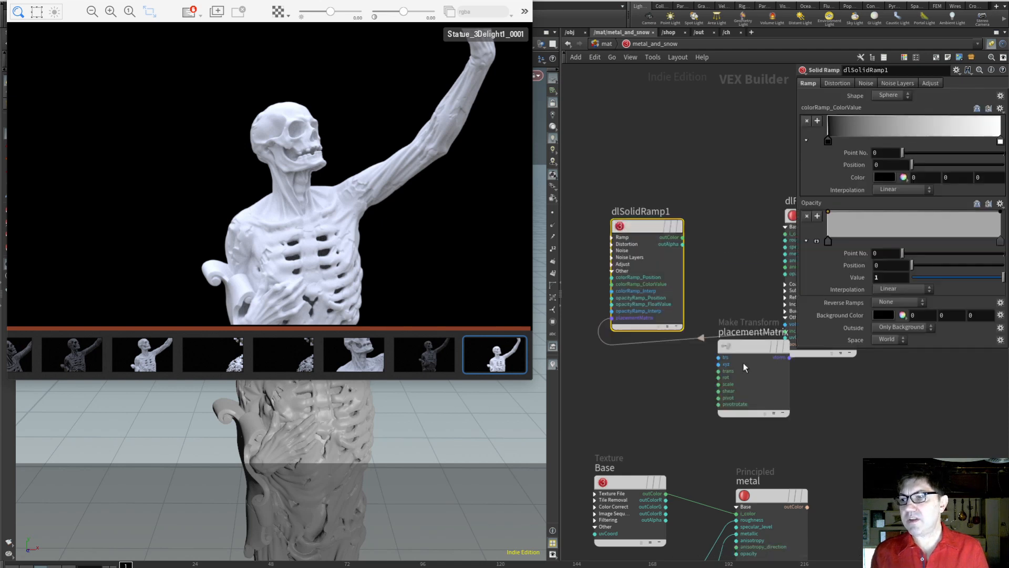
Arrange the placementMatrix and Solid Ramp nodes before the Principled shader, and connect the ramp's outColor to its i_color input.
drag(755, 344, 592, 345)
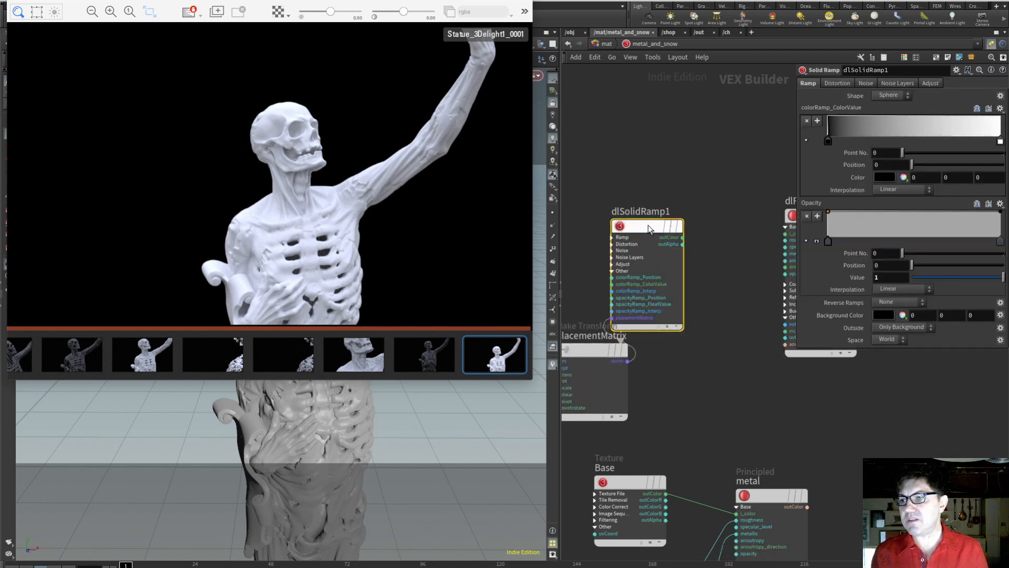
drag(649, 230, 692, 243)
drag(595, 350, 604, 251)
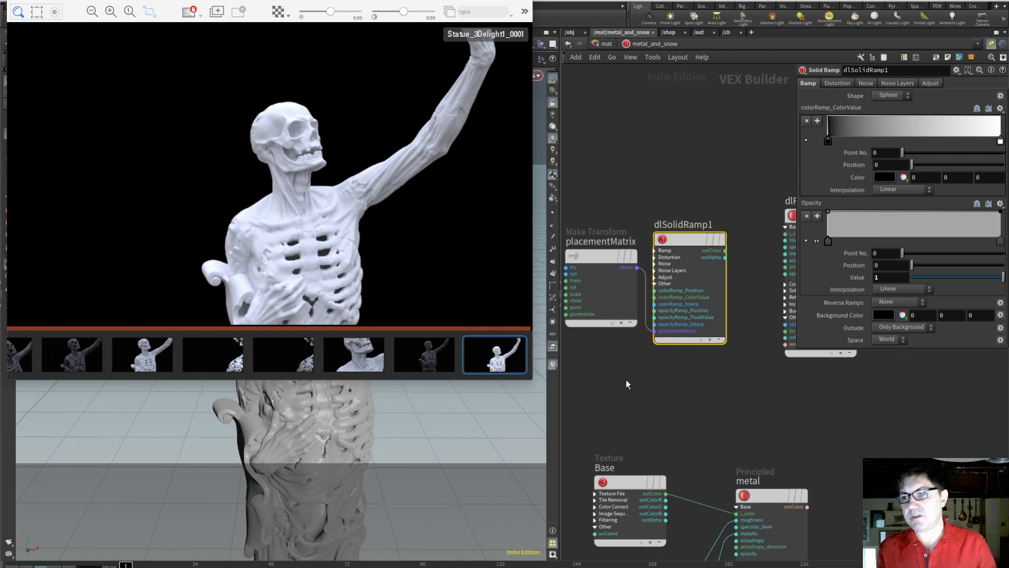
scroll(681, 171, down, 1)
middle_drag(682, 171, 626, 164)
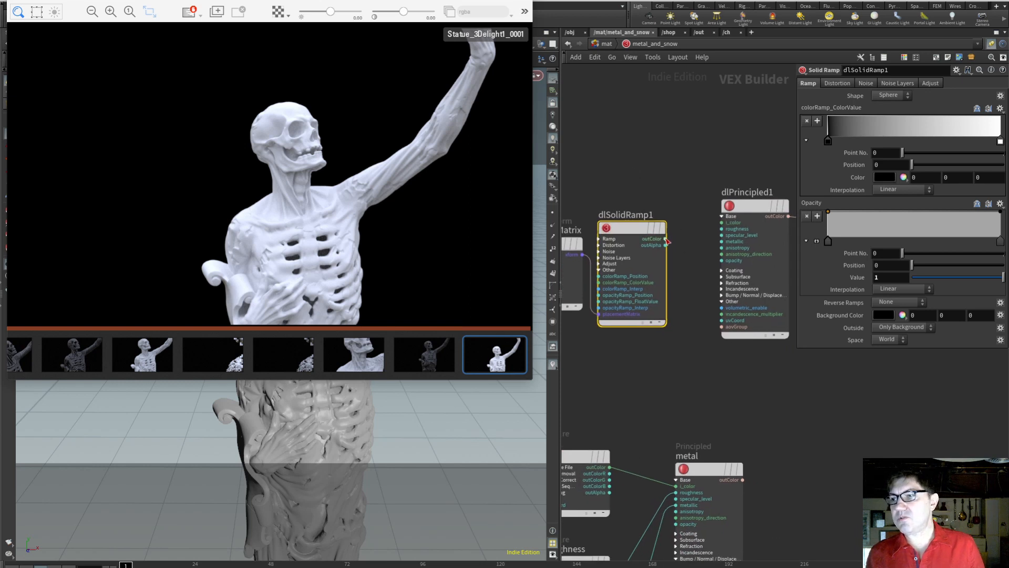
drag(665, 238, 713, 216)
click(683, 141)
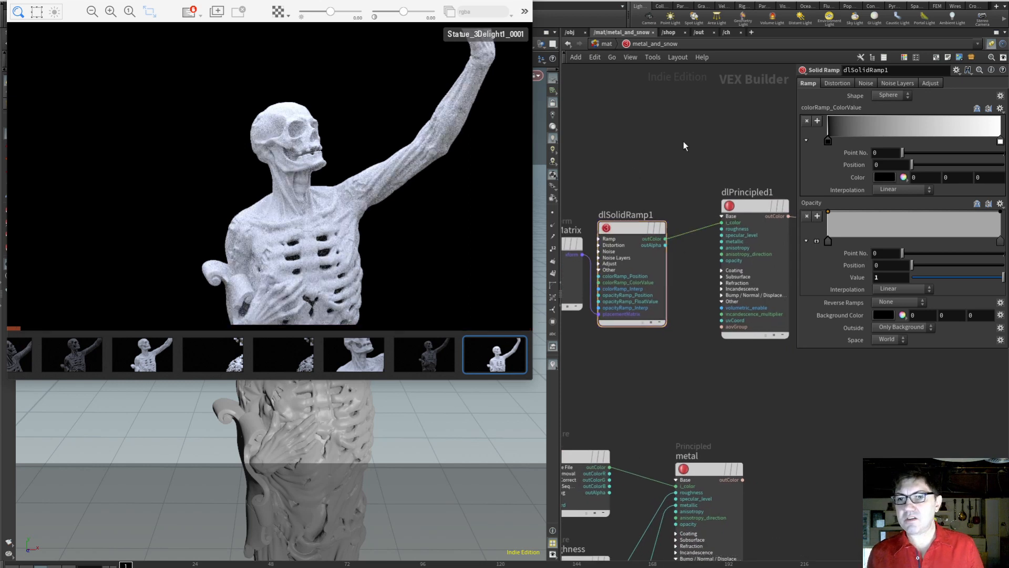
Set the Solid Ramp's shape to Cube and move its color points close together, with the black point at about 0.53.
drag(382, 386, 395, 415)
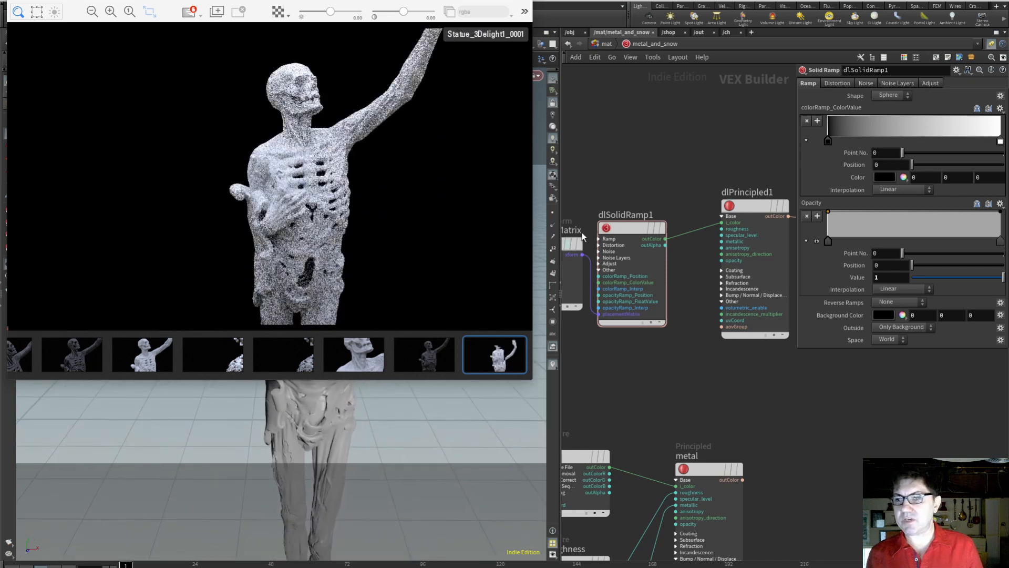
click(903, 94)
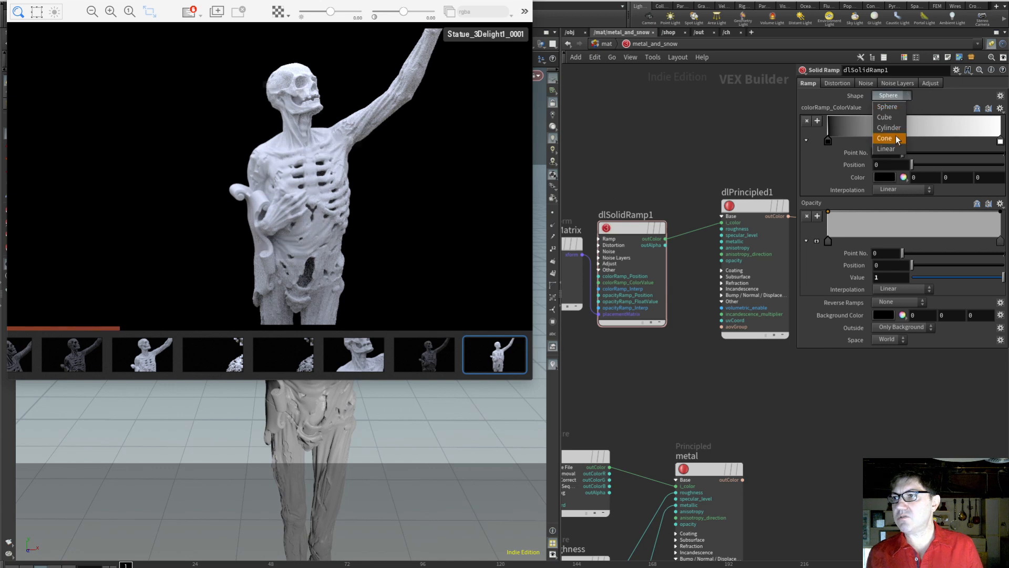
click(900, 116)
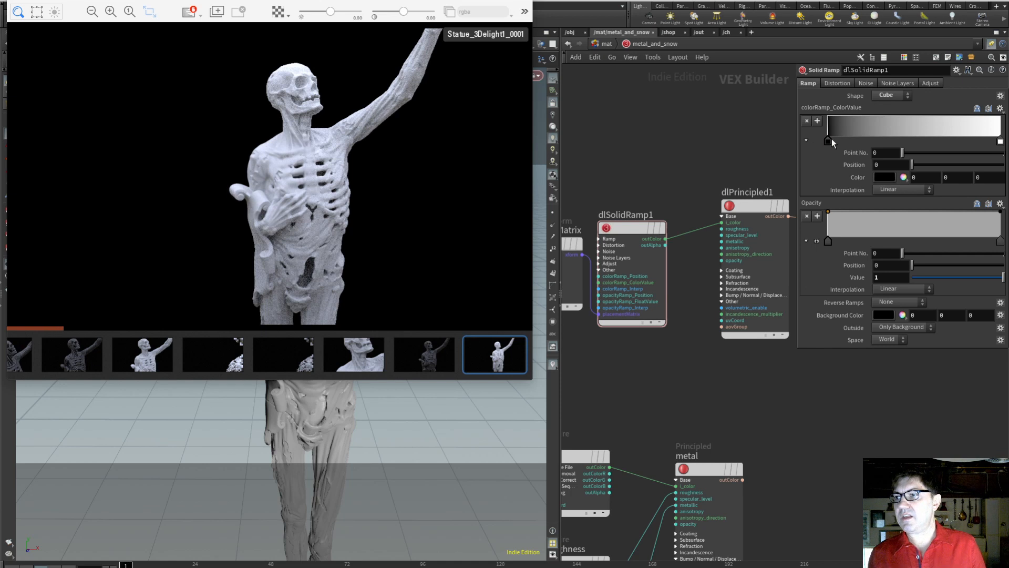
drag(830, 140, 879, 135)
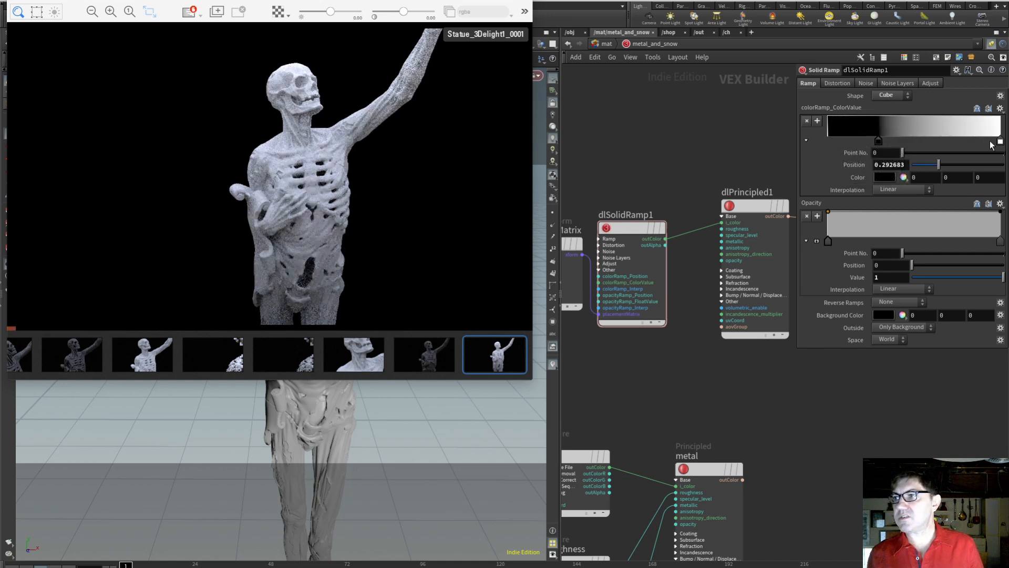
drag(1001, 141, 920, 140)
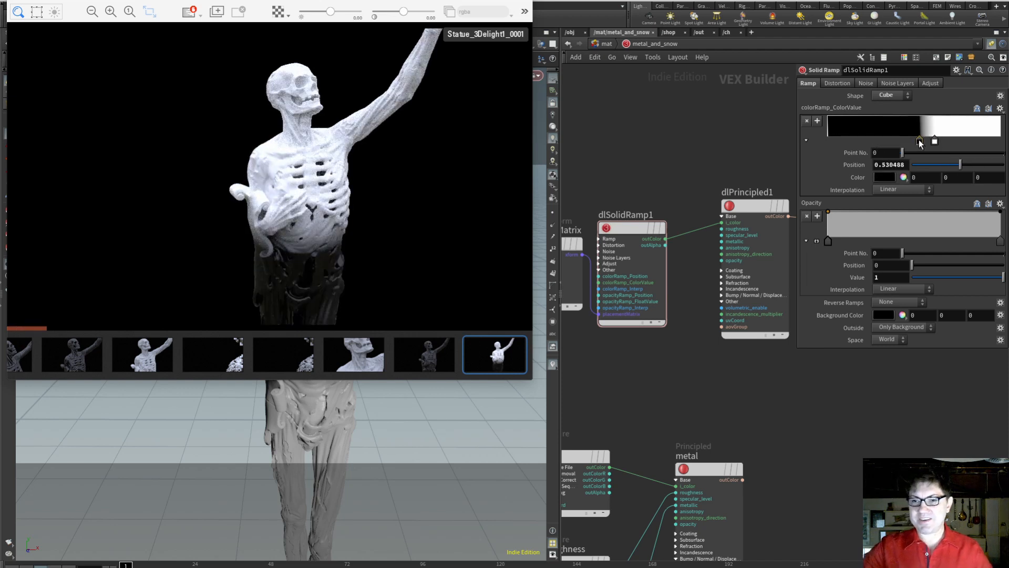
Reframe the live render at several distances to examine how the ramp divides the statue along its height.
mouse_move(391, 394)
mouse_down()
mouse_move(385, 436)
mouse_move(401, 419)
mouse_move(390, 330)
mouse_move(408, 406)
mouse_move(391, 381)
mouse_up()
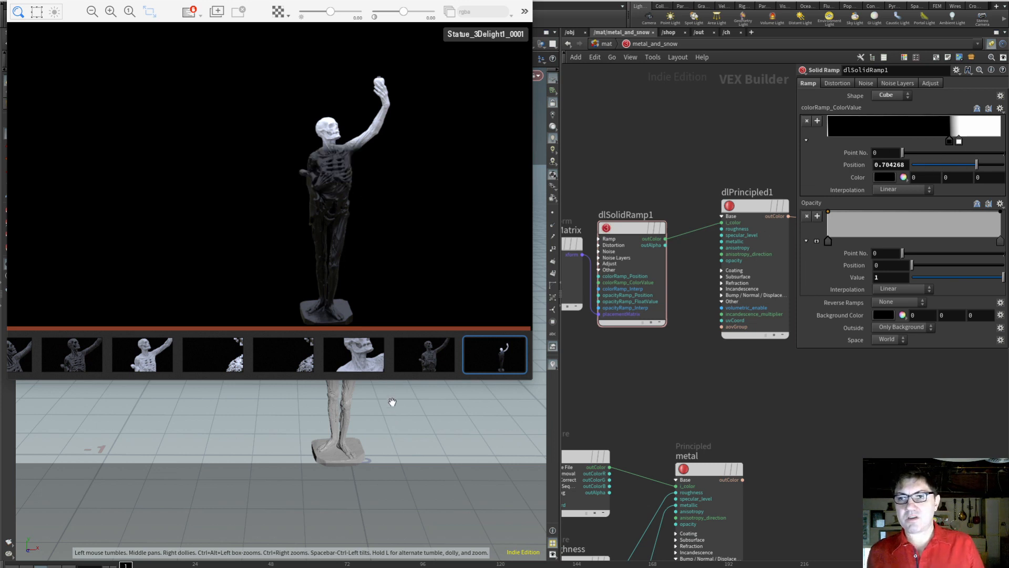
scroll(391, 397, up, 5)
middle_drag(391, 397, 426, 459)
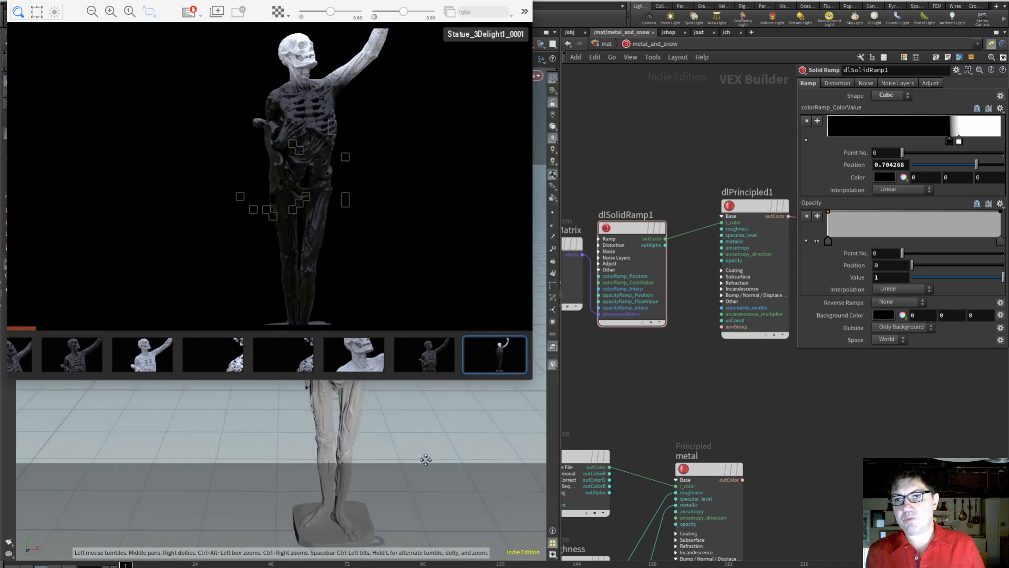
scroll(395, 411, up, 1)
middle_drag(394, 410, 392, 440)
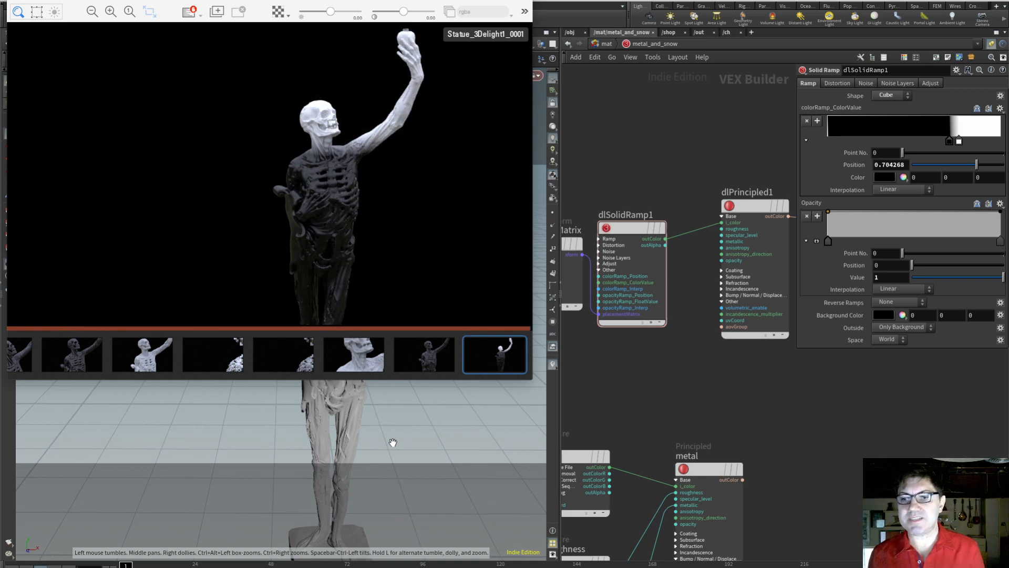
scroll(390, 423, up, 3)
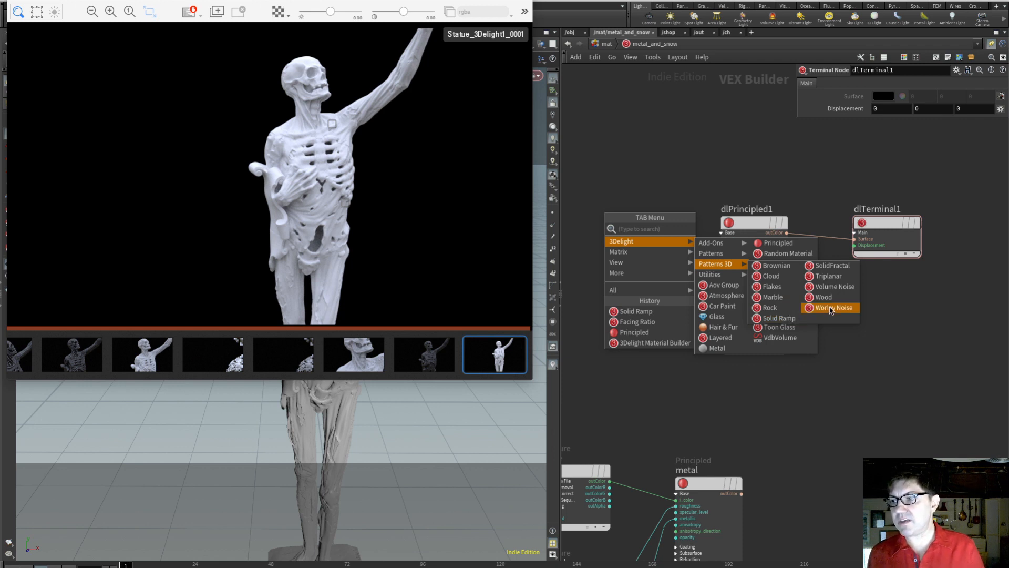
Add a Triplanar node and line it up with its placementMatrix node in front of the Principled shader.
click(825, 279)
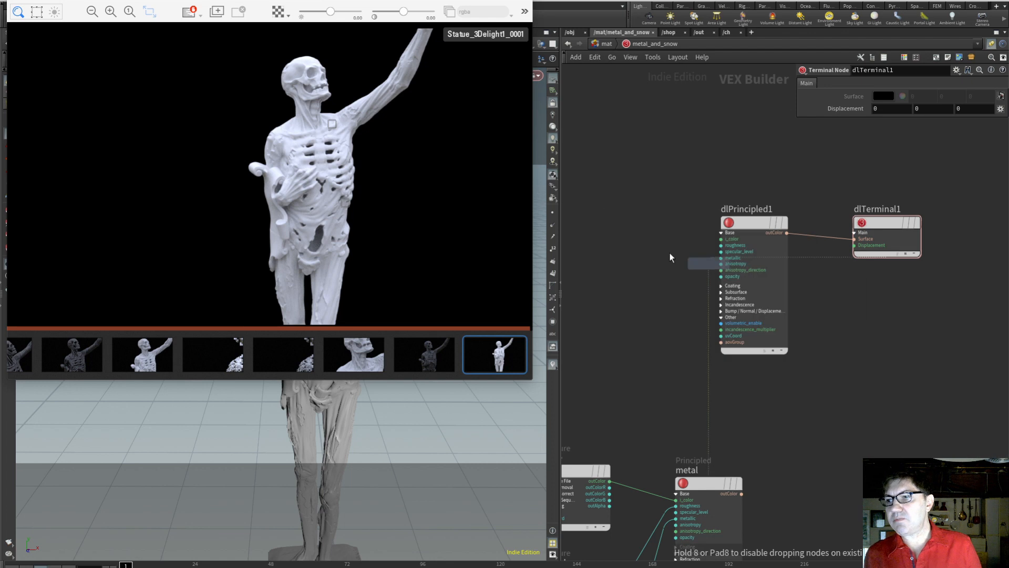
click(604, 226)
drag(617, 216, 633, 212)
drag(686, 346, 589, 309)
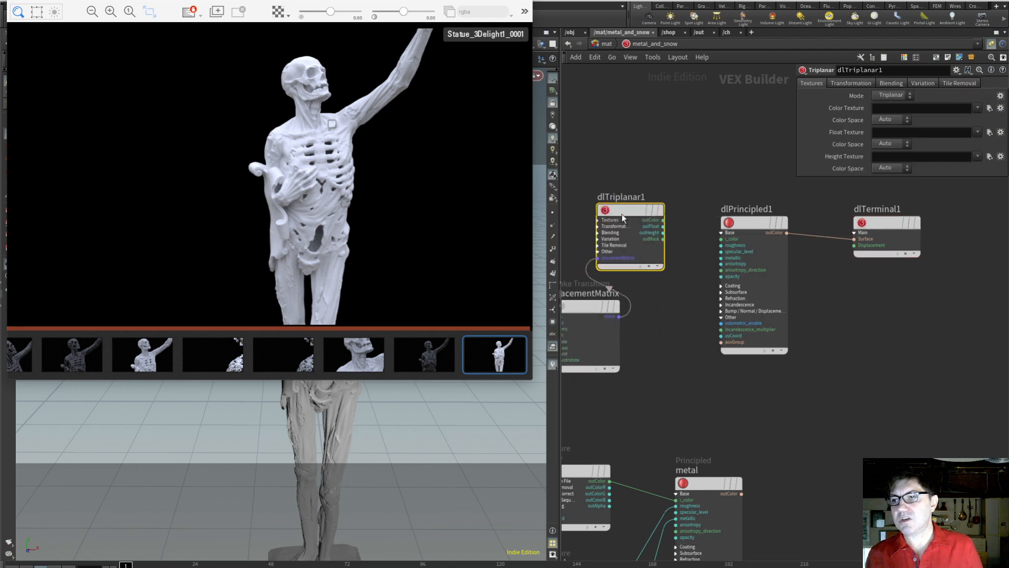
drag(623, 213, 651, 226)
drag(584, 303, 579, 252)
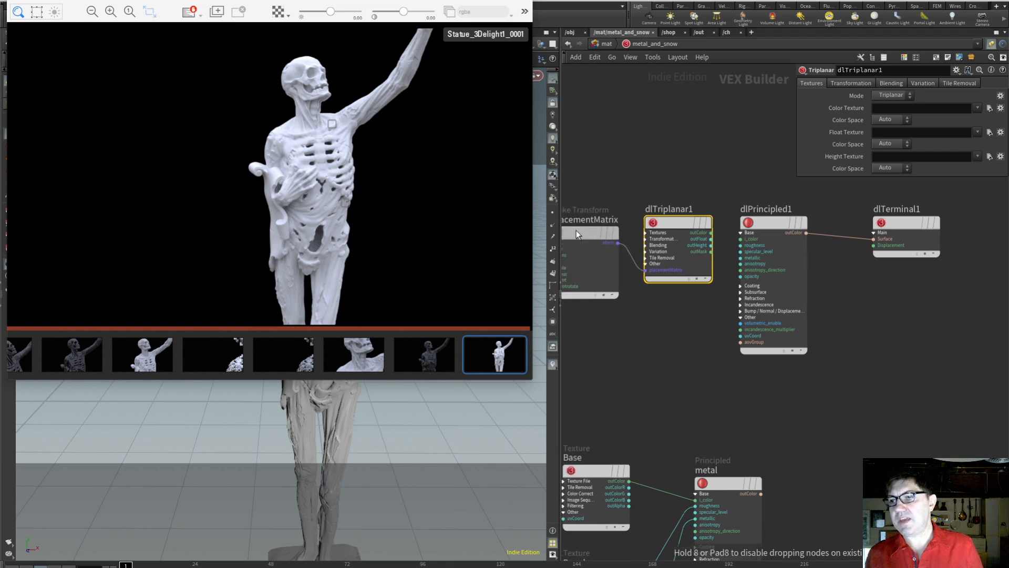
Connect the Triplanar node's outMask to the Principled shader's i_color input, with the statue's upper body framed in the render.
scroll(402, 423, up, 5)
drag(403, 422, 413, 436)
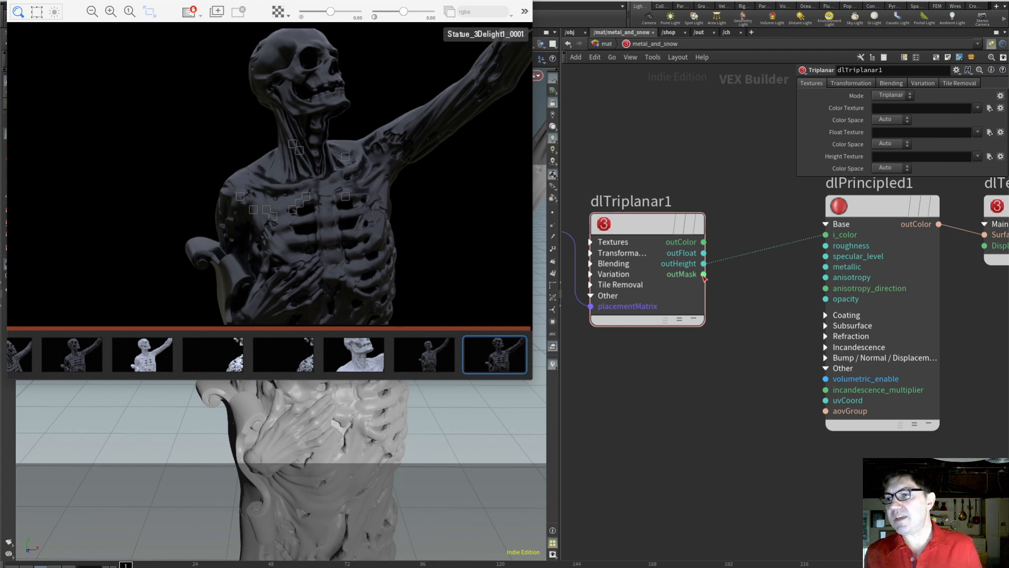
click(703, 274)
click(825, 235)
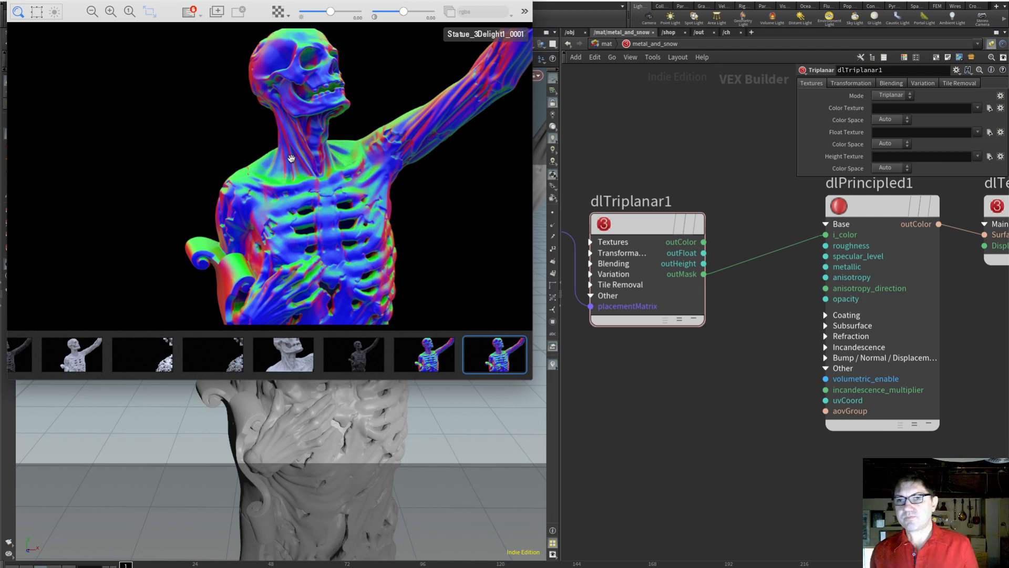
Set the Triplanar node's blending Softness to 0.
click(899, 84)
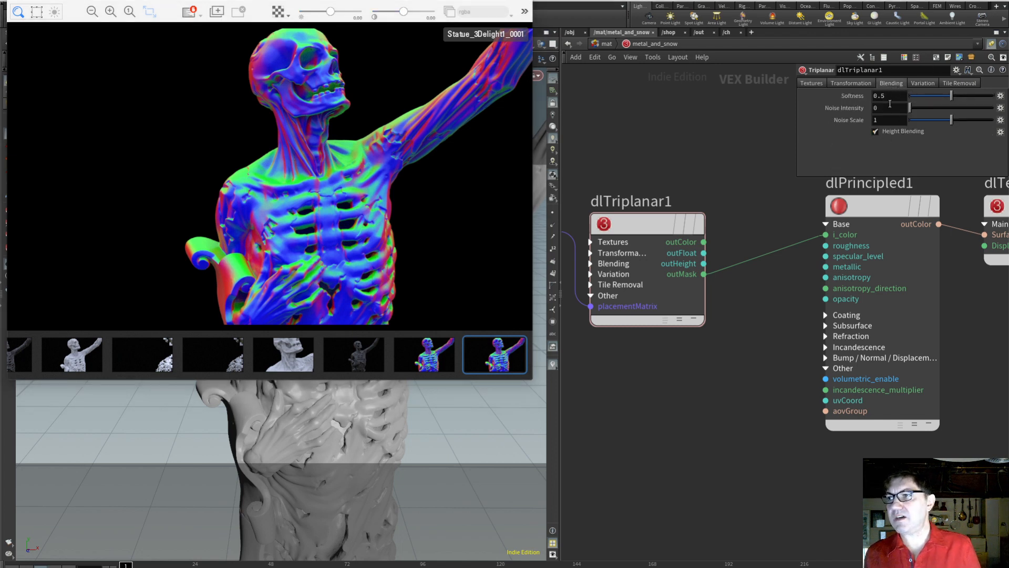
double_click(895, 96)
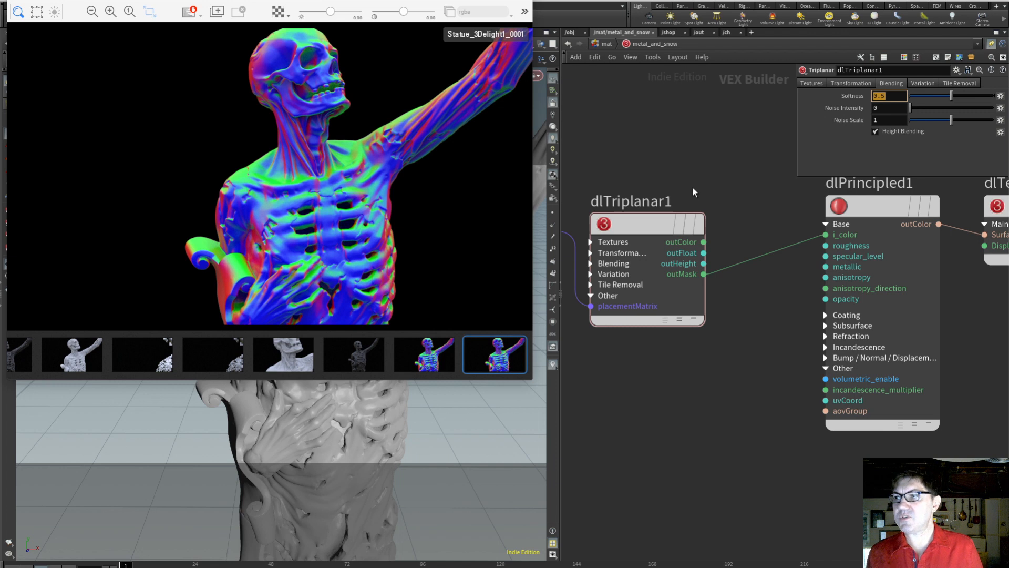
text(0)
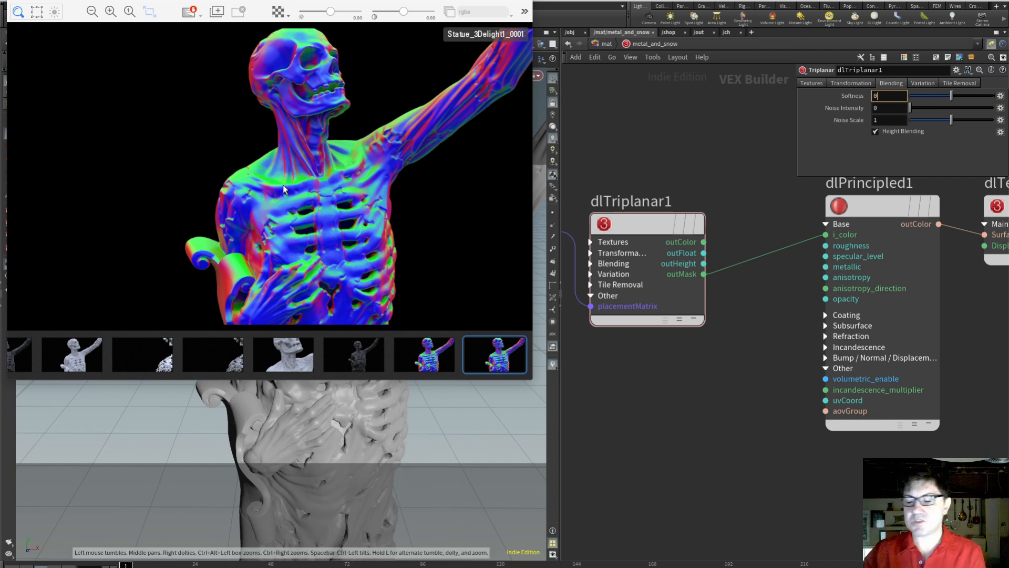
key(Return)
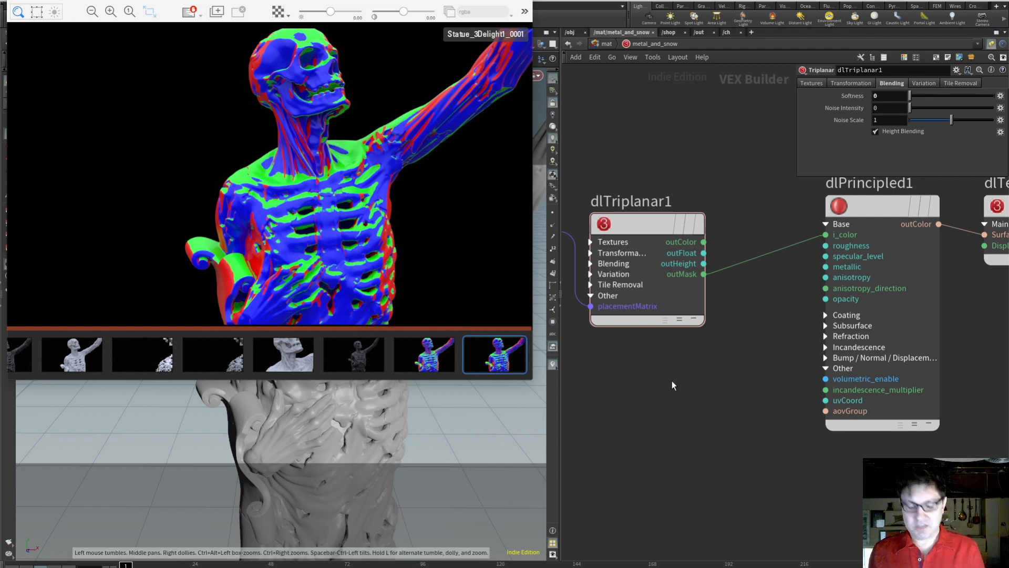
Insert a Color To Float utility node between the Triplanar's outMask and the Principled shader's i_color, and expand its Main inputs.
key(Tab)
mouse_move(711, 413)
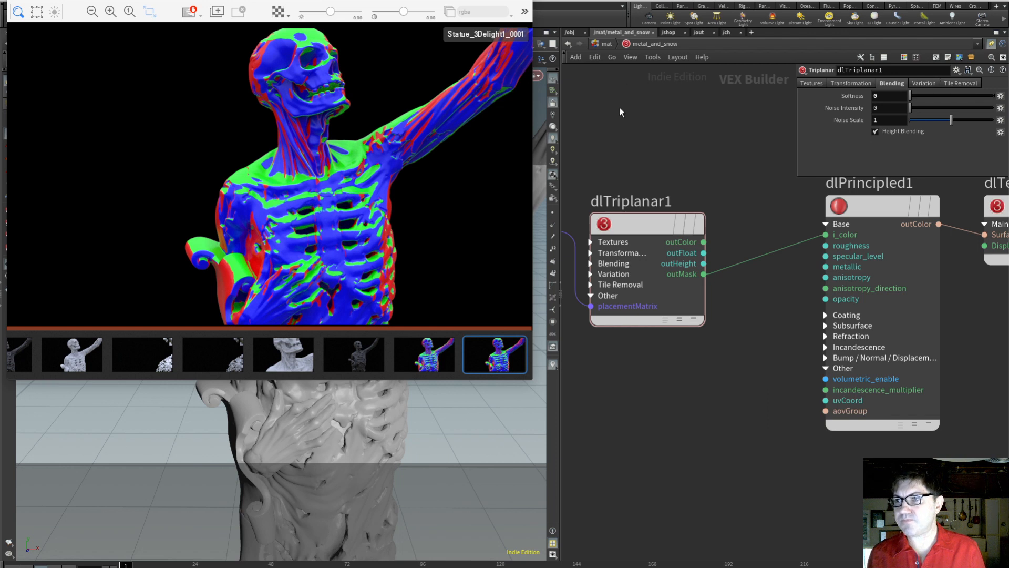
scroll(605, 113, down, 1)
key(Tab)
mouse_move(658, 142)
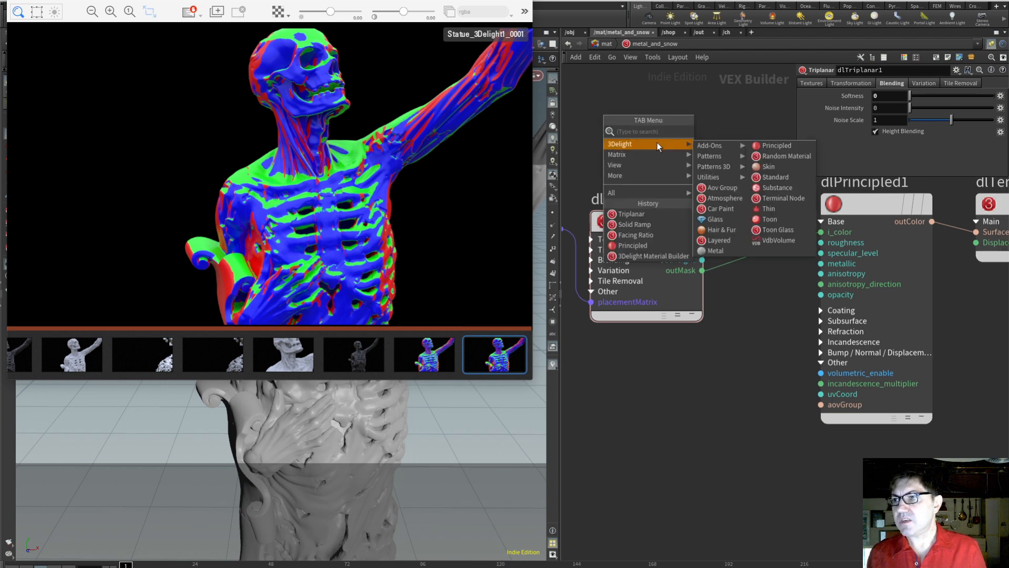
mouse_move(737, 177)
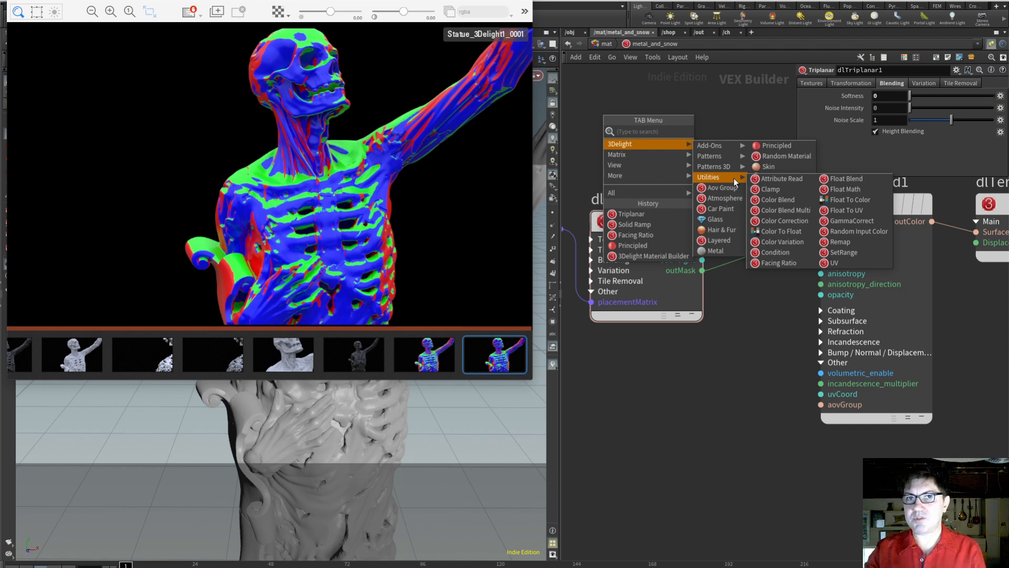
click(781, 232)
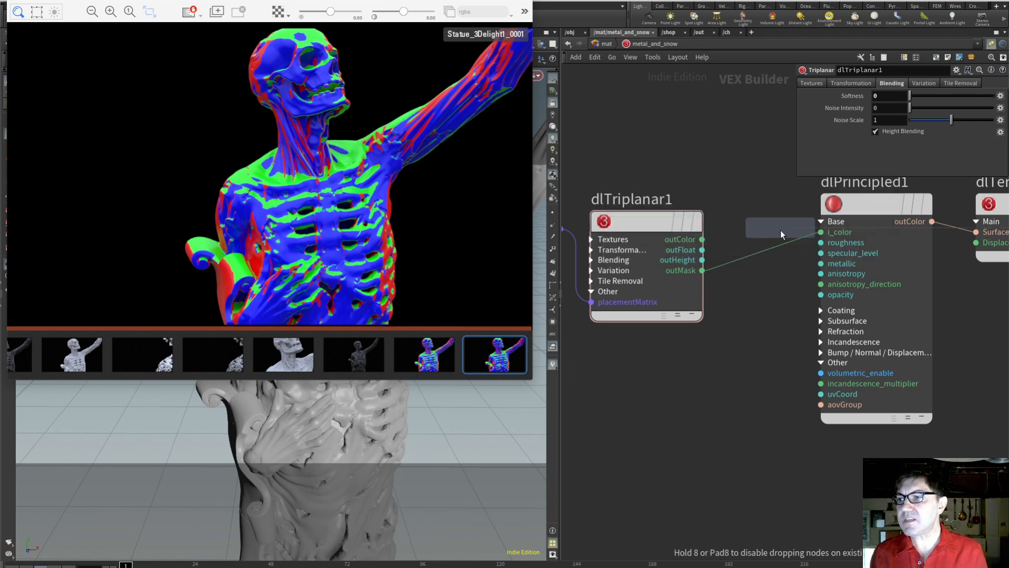
click(761, 251)
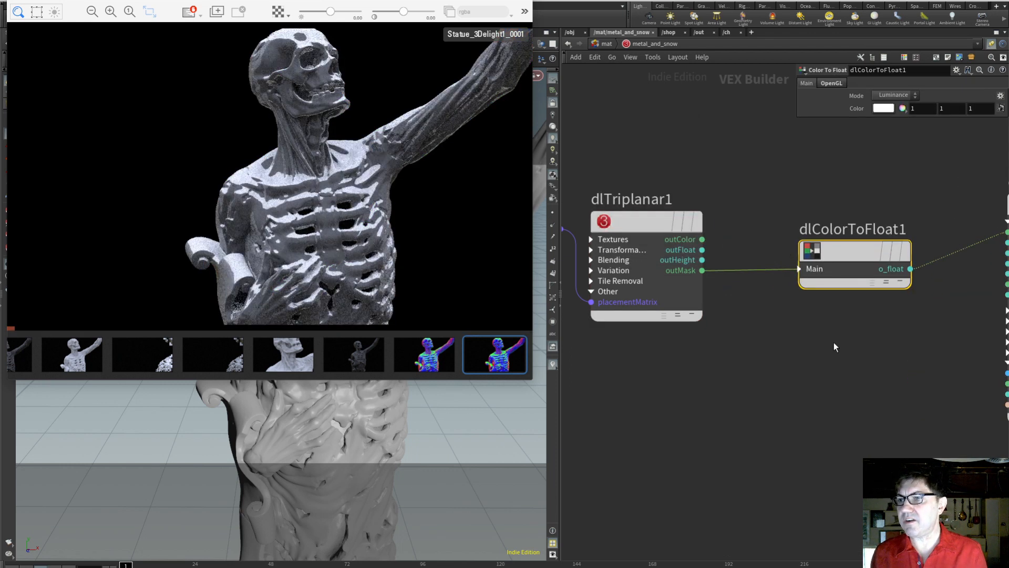
middle_drag(850, 349, 785, 342)
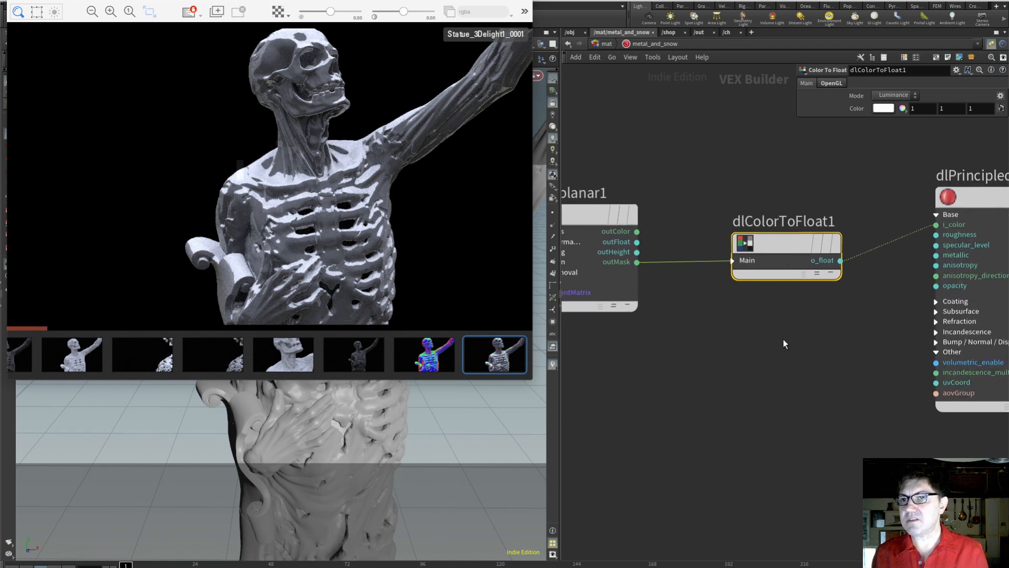
click(737, 264)
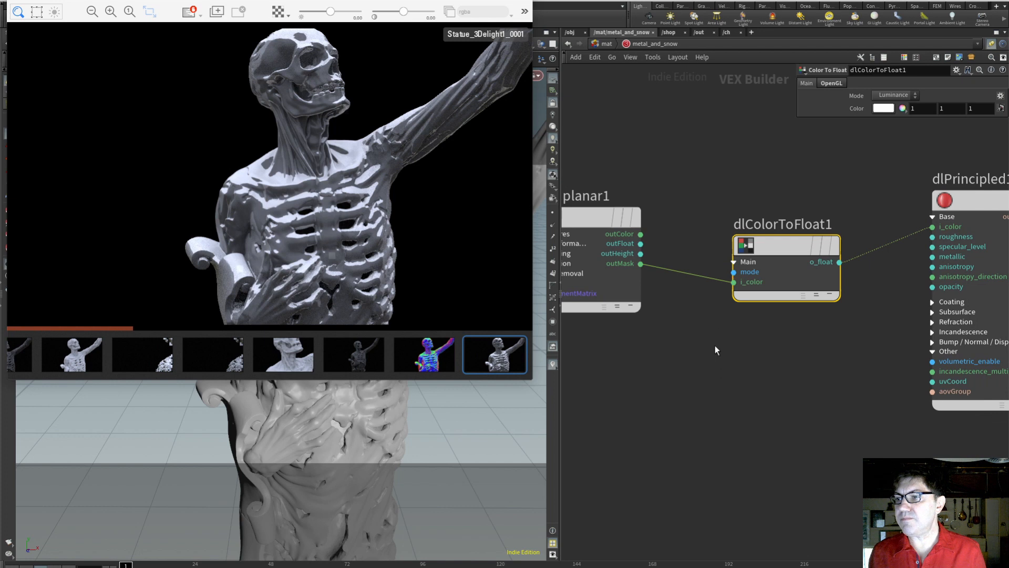
Move the Color To Float node closer to the Triplanar node and set its Mode to Red.
drag(787, 263, 730, 255)
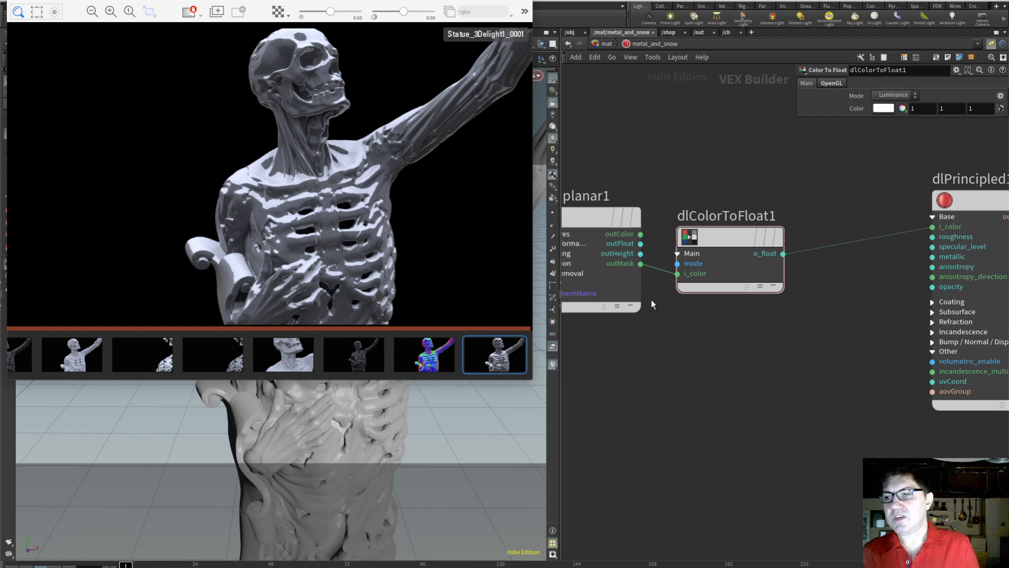
click(738, 238)
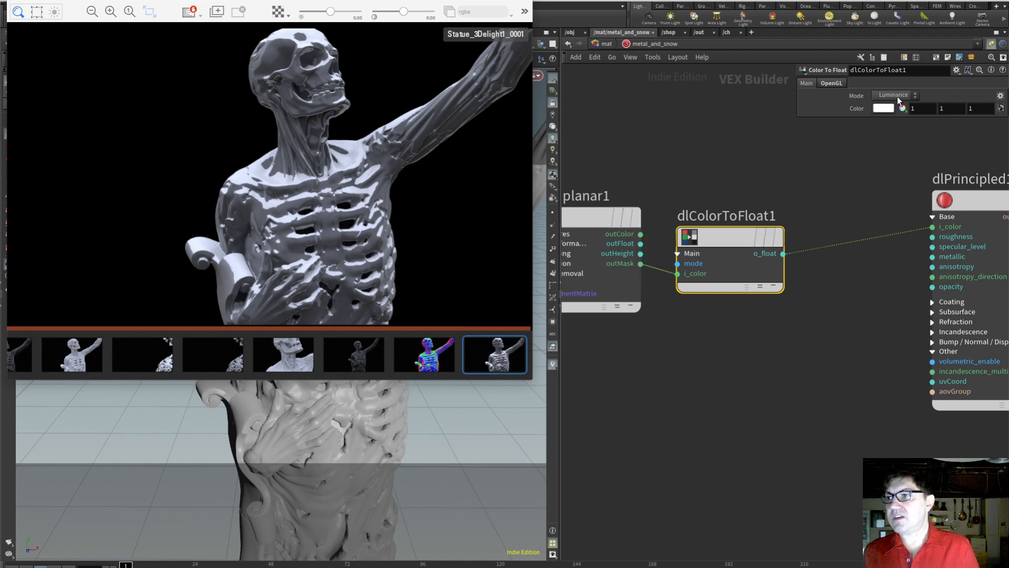
click(911, 96)
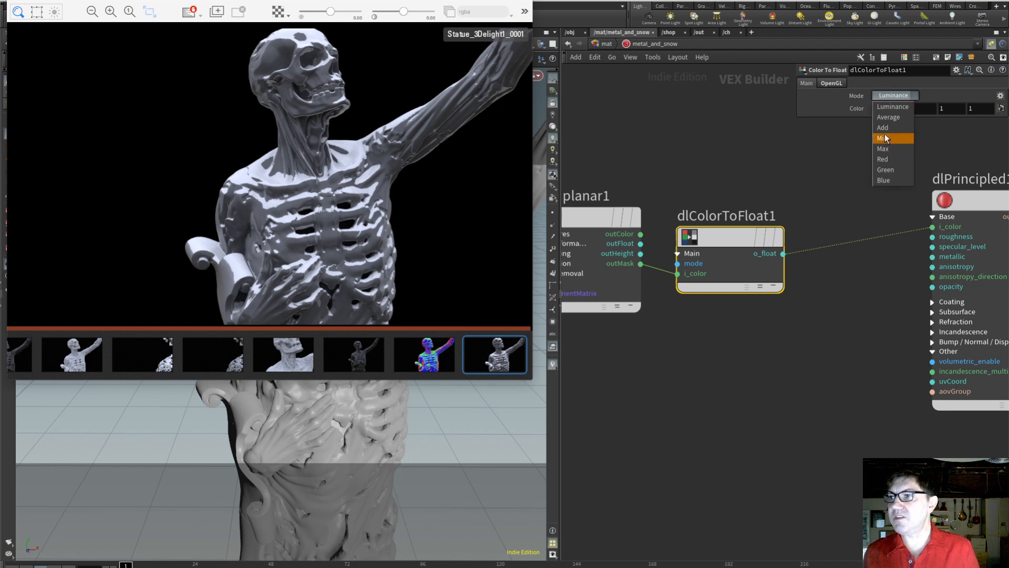
click(901, 159)
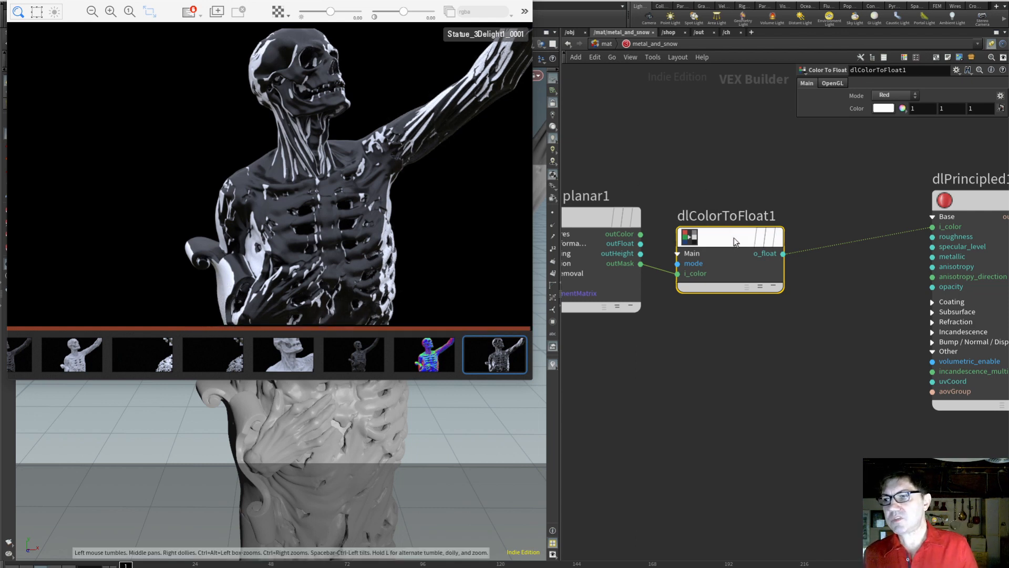
Try the Color To Float node's Mode at Blue, and settle on Green.
click(901, 96)
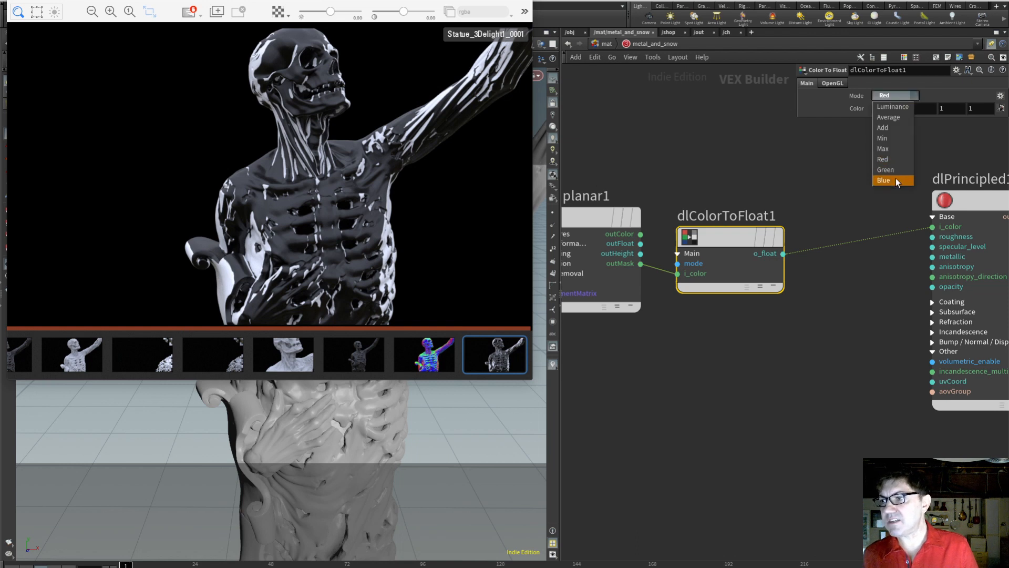
click(895, 180)
click(895, 93)
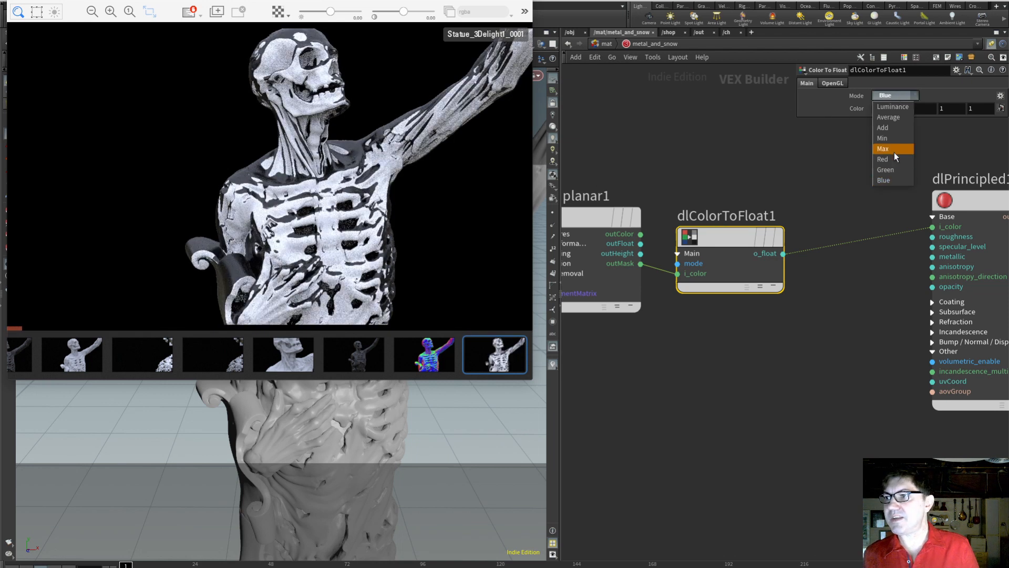
click(893, 167)
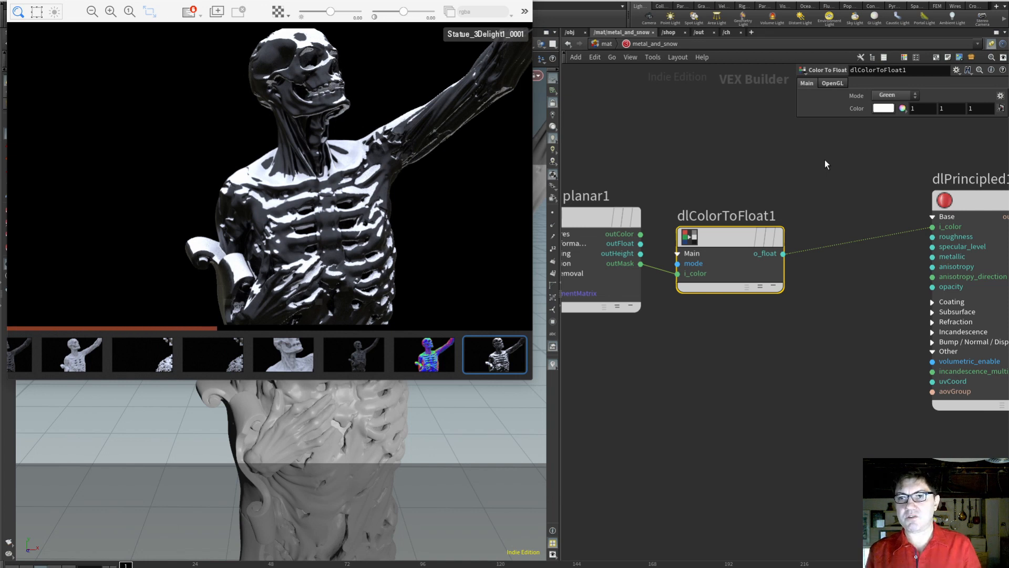
Try a blending Softness of 0.5 on the Triplanar node, with the render framed closer on the skull and chest.
scroll(330, 429, down, 3)
drag(330, 429, 341, 437)
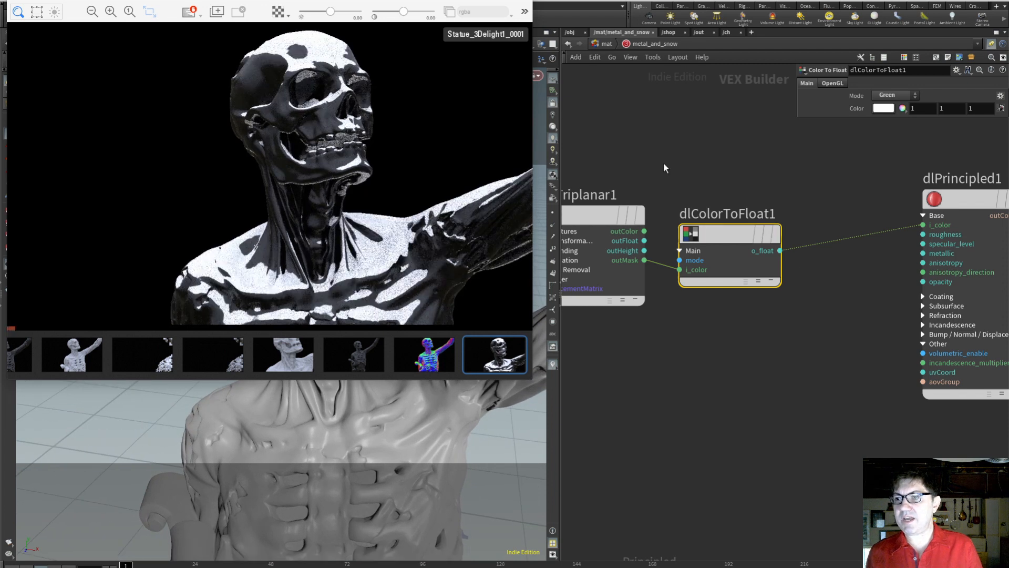
scroll(702, 175, down, 6)
scroll(685, 172, up, 3)
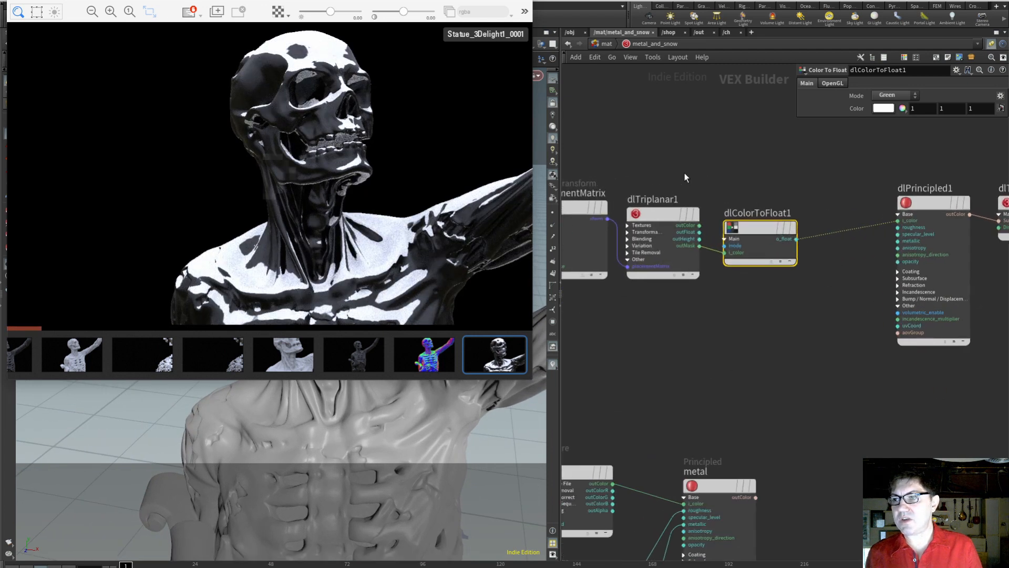
click(653, 219)
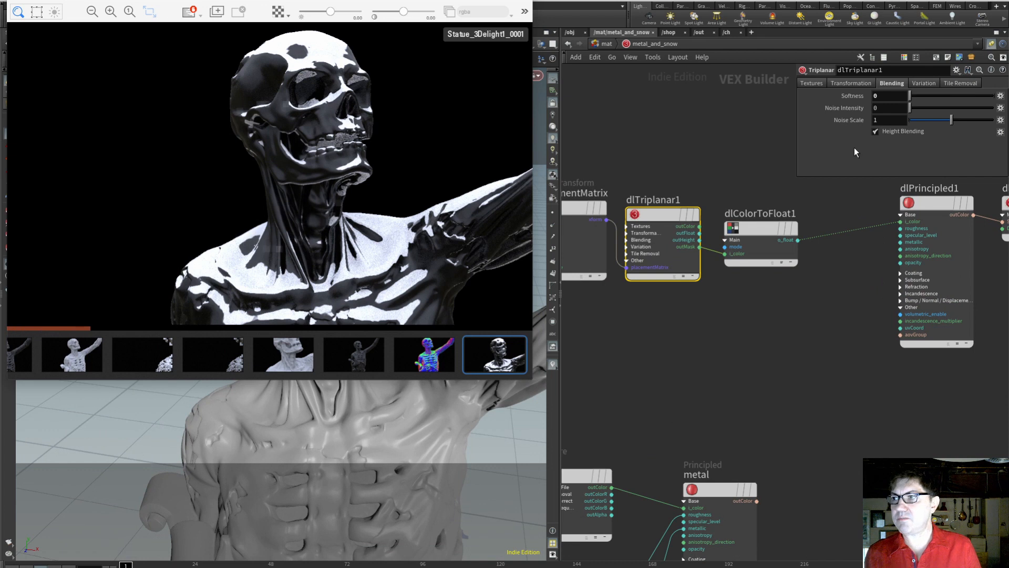
click(878, 96)
text(.5)
key(Return)
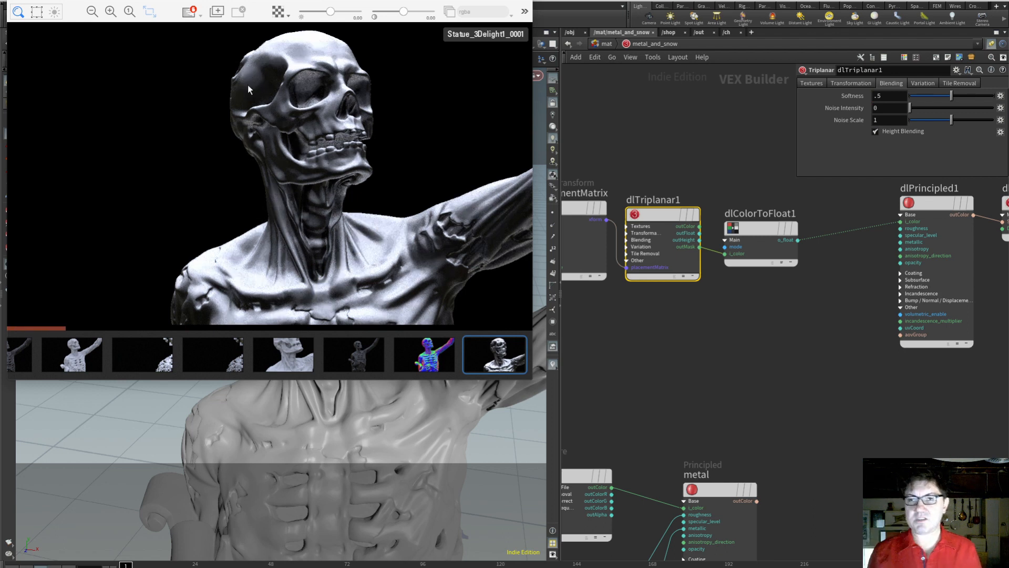
Reduce the Triplanar node's blending Softness to 0.25, and further to 0.2.
drag(886, 96, 855, 97)
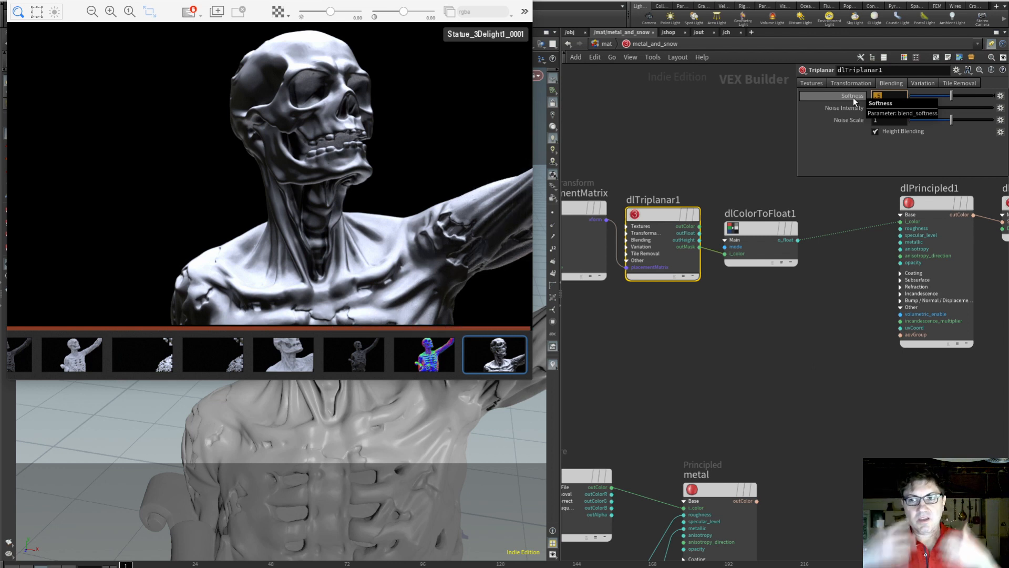
click(884, 97)
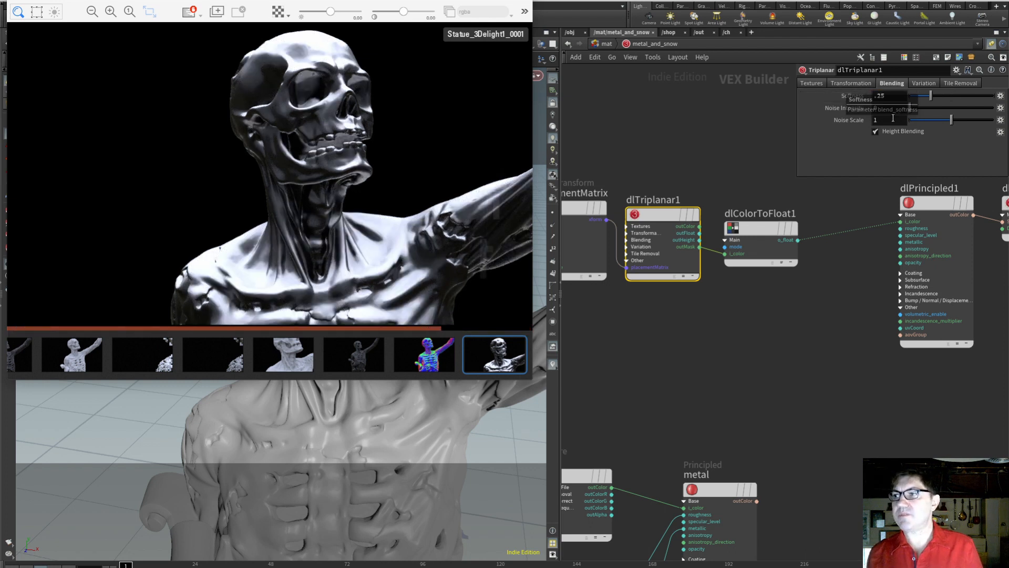
drag(895, 97, 820, 100)
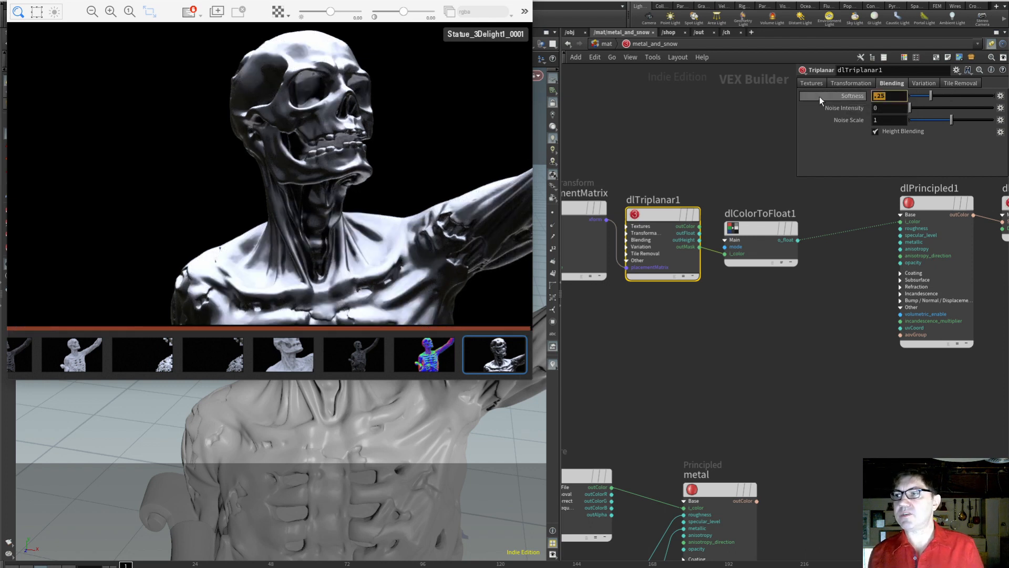
text(.2)
key(Return)
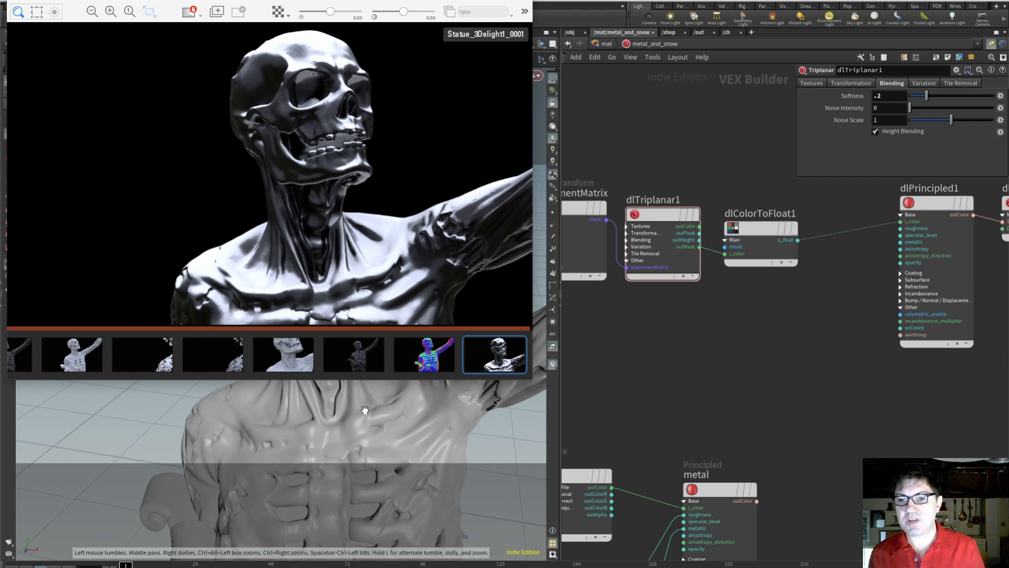
Set the Triplanar node's blending Noise Intensity to 0.5.
drag(364, 410, 357, 433)
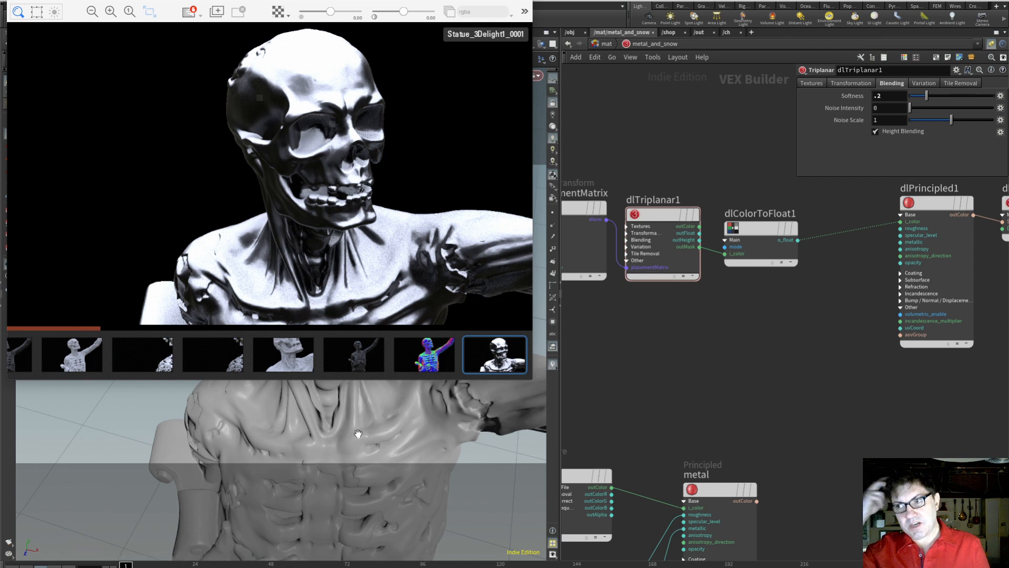
click(668, 217)
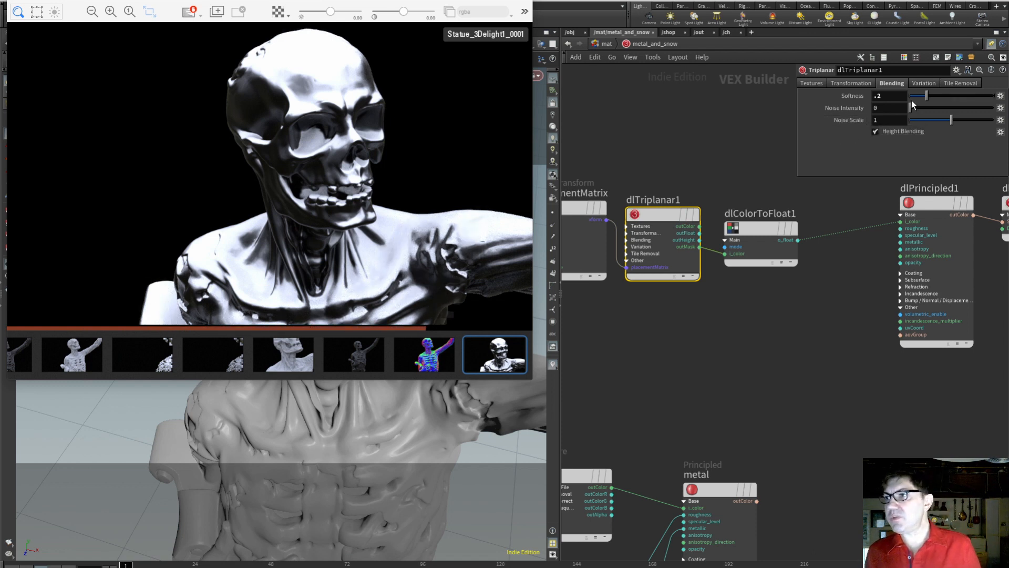
click(889, 108)
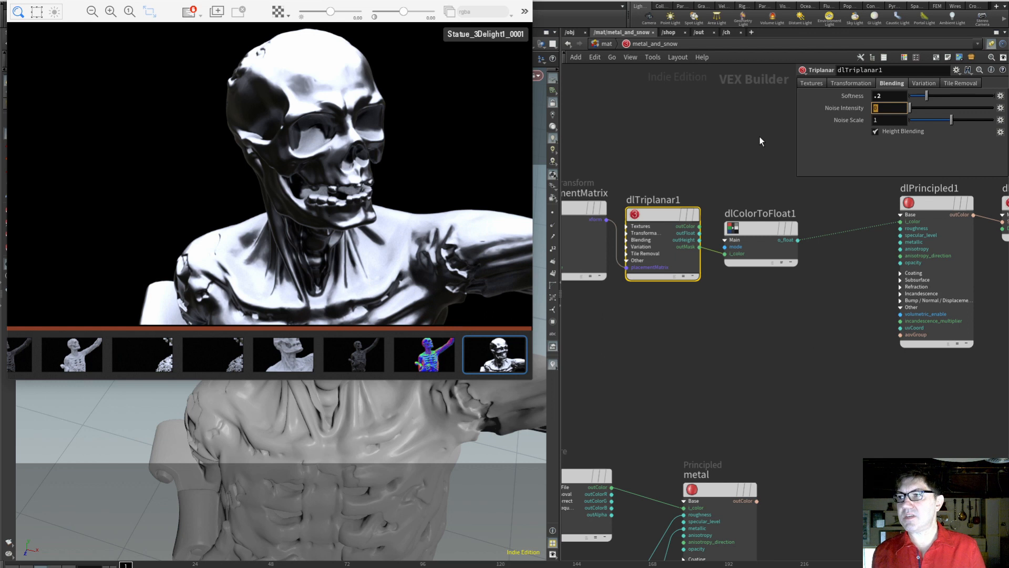
text(.5)
key(Return)
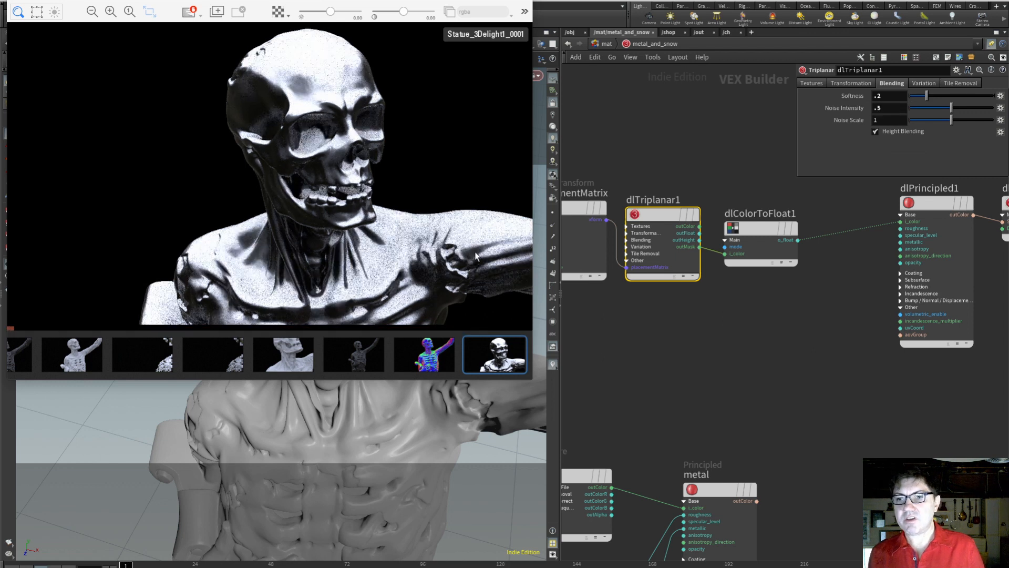
Try the Triplanar node's blending Noise Scale at 0.1 and 0.05, and lower it to 0.01.
click(896, 121)
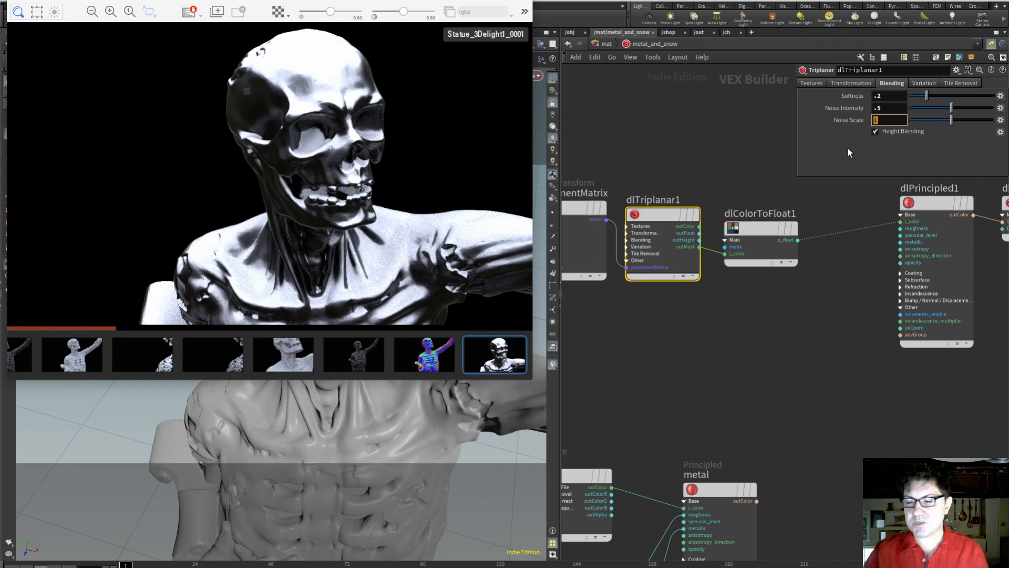
text(.1)
key(Return)
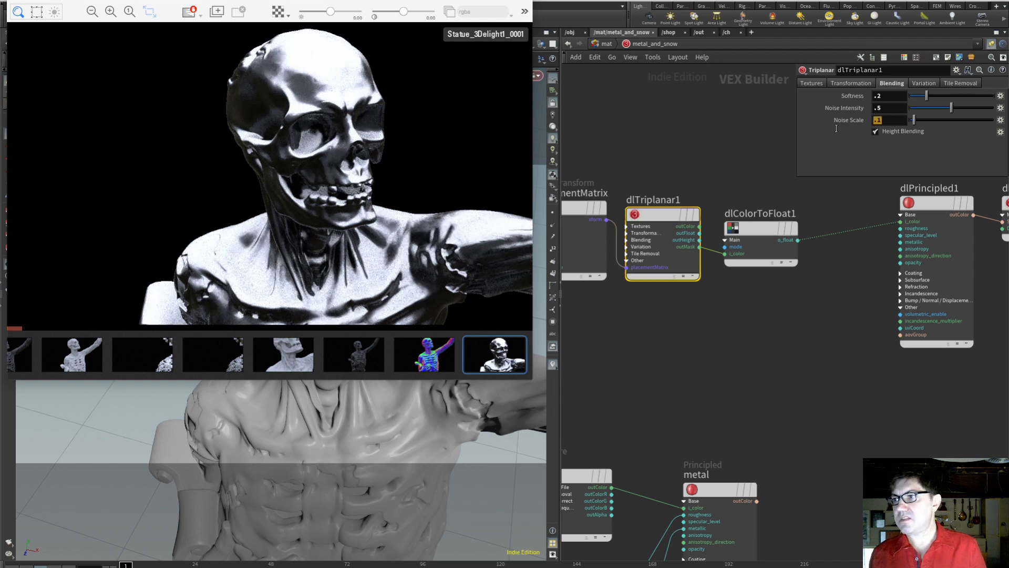
text(.05)
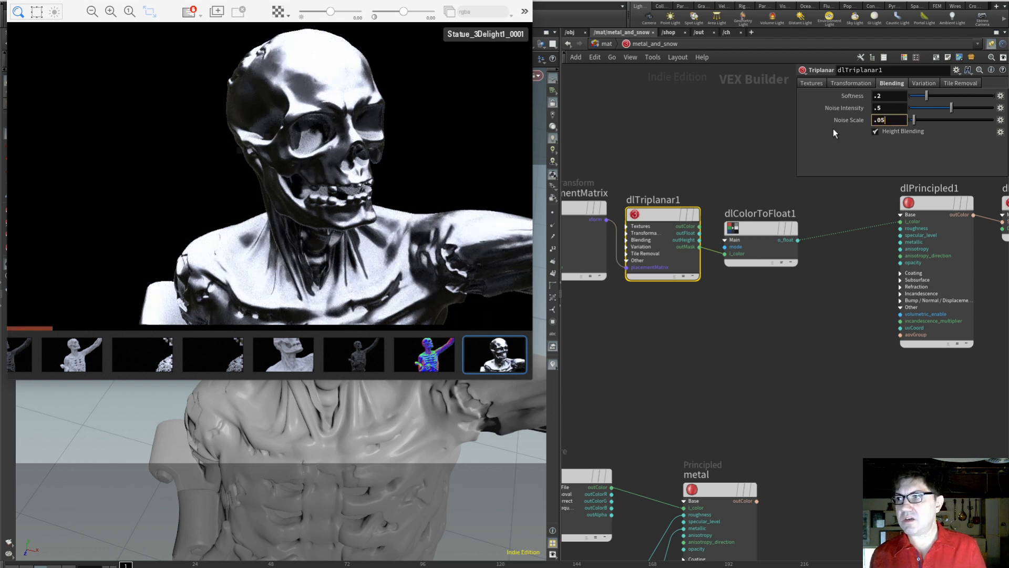
key(Return)
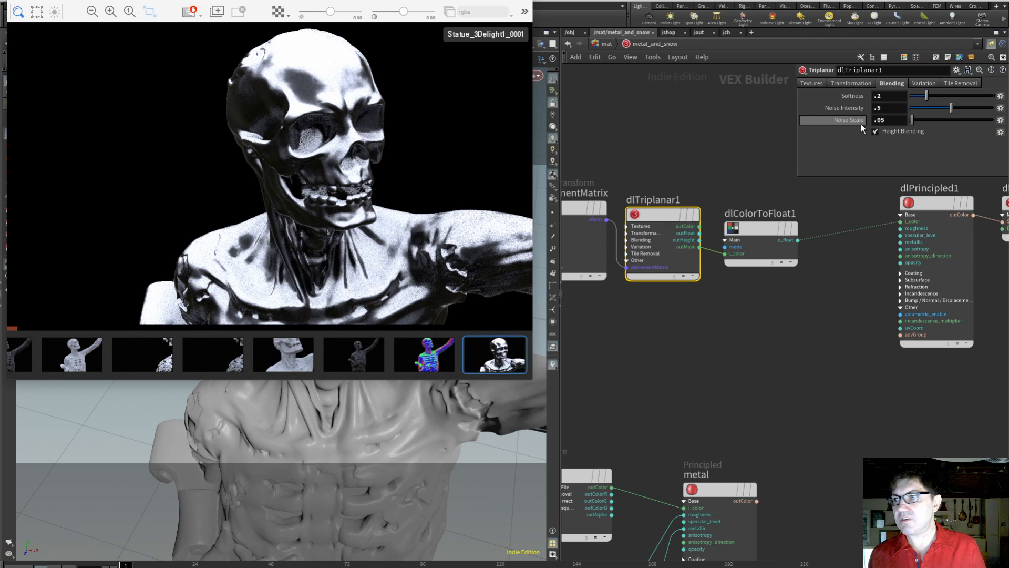
drag(889, 120, 855, 120)
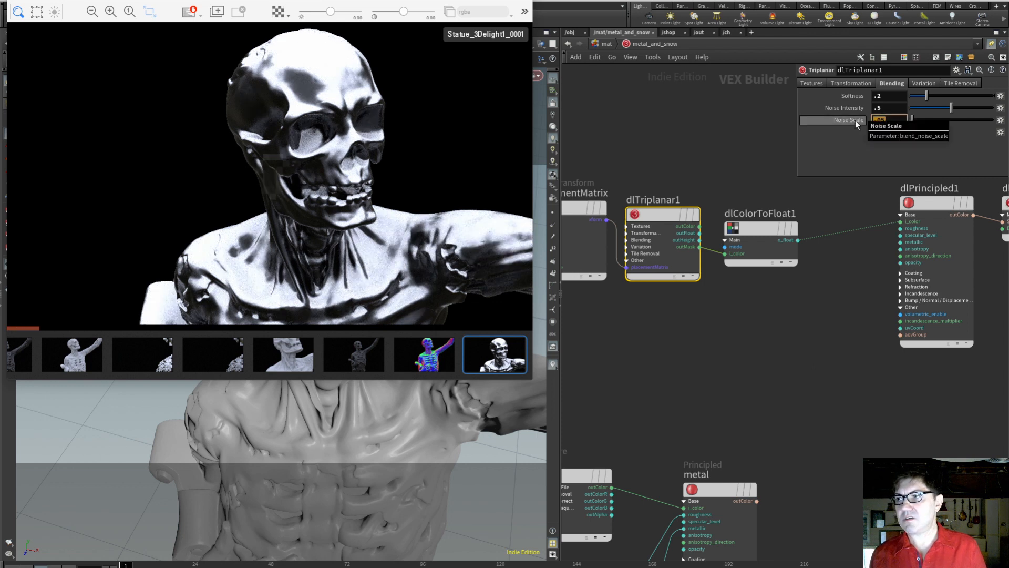
text(.01)
key(Return)
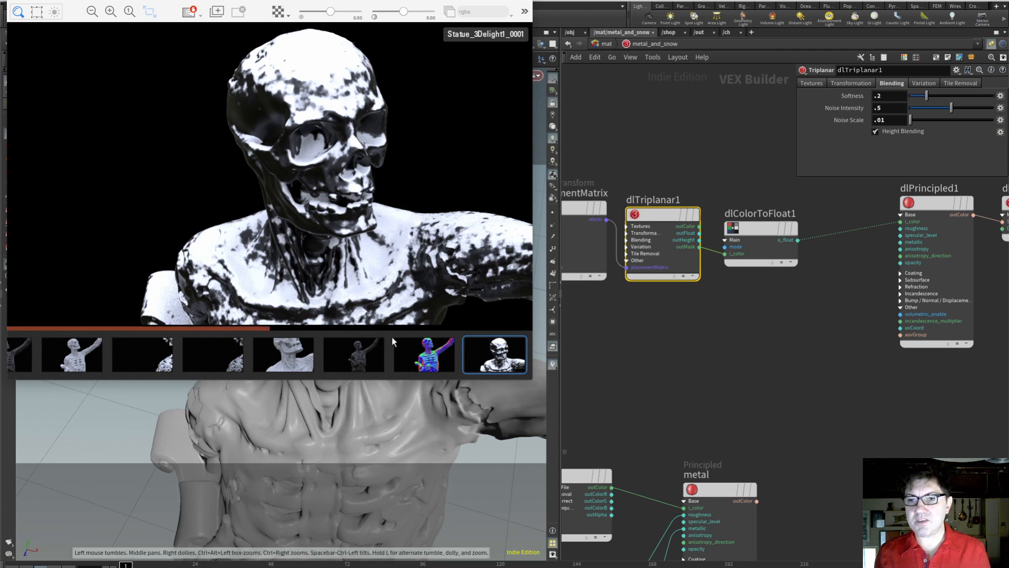
Examine the noisy Triplanar mask on the statue from several angles and distances in the live render.
key(super+h)
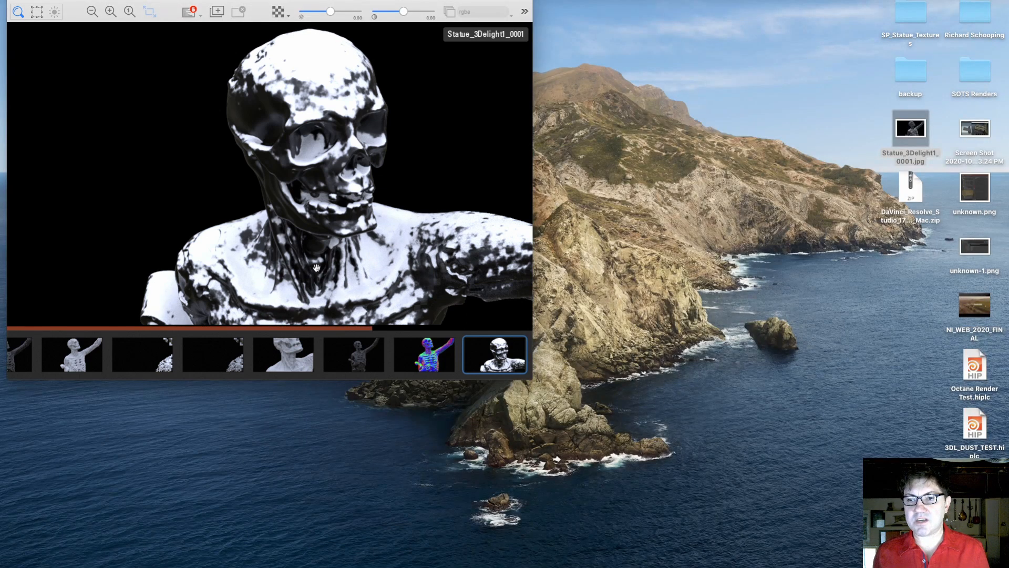
key(super+Tab)
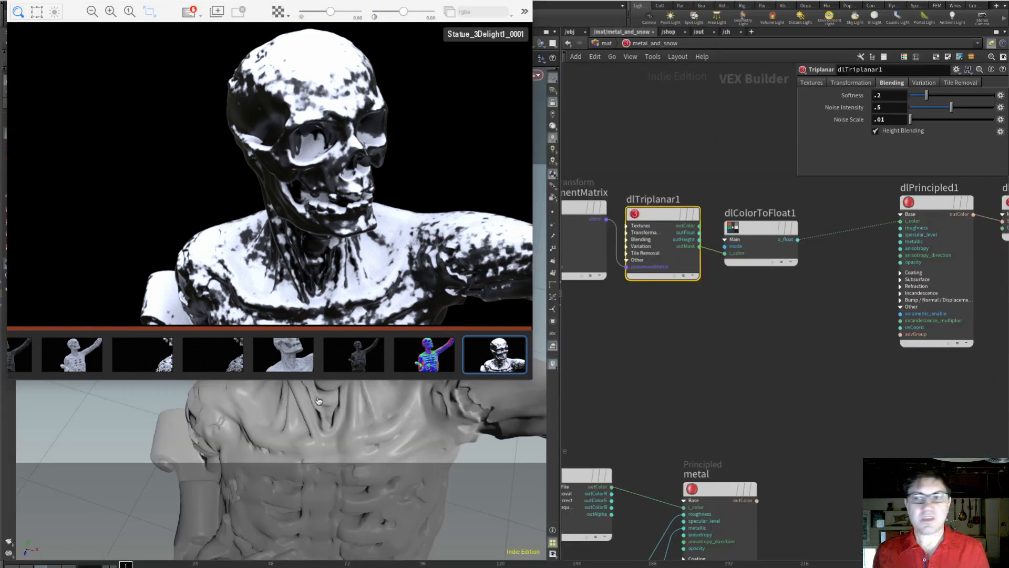
drag(317, 401, 359, 391)
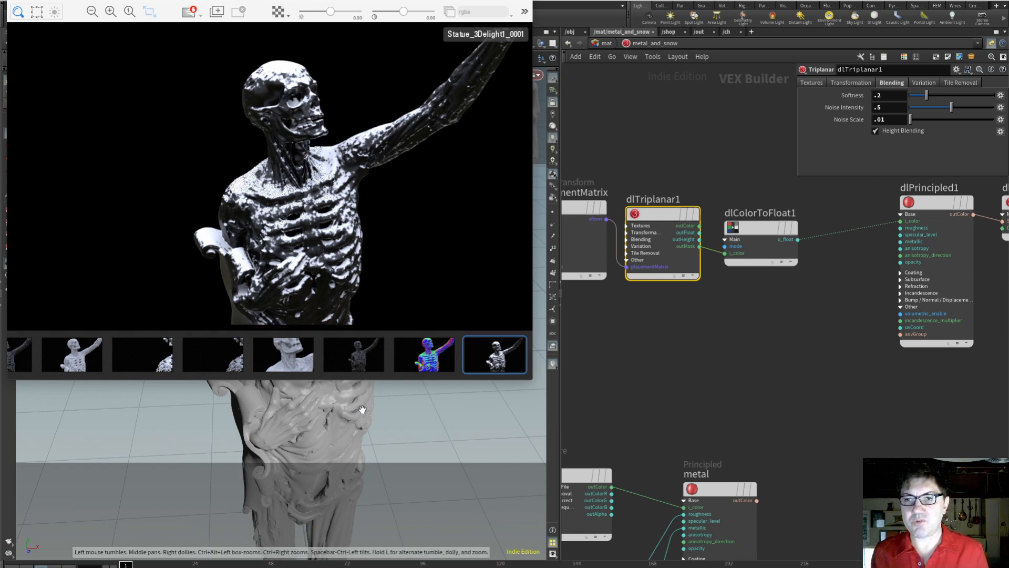
drag(332, 410, 367, 402)
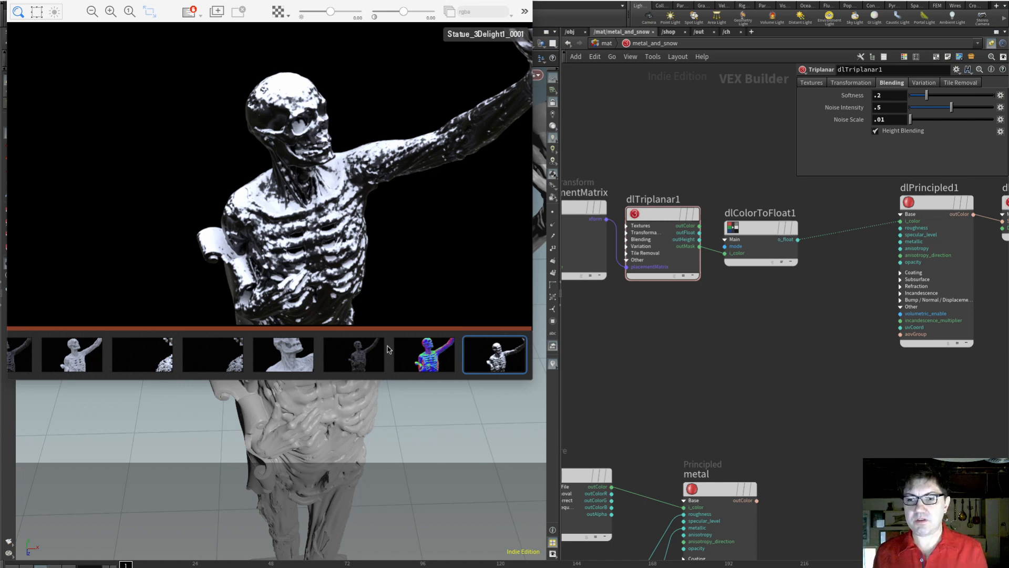
drag(395, 475, 415, 383)
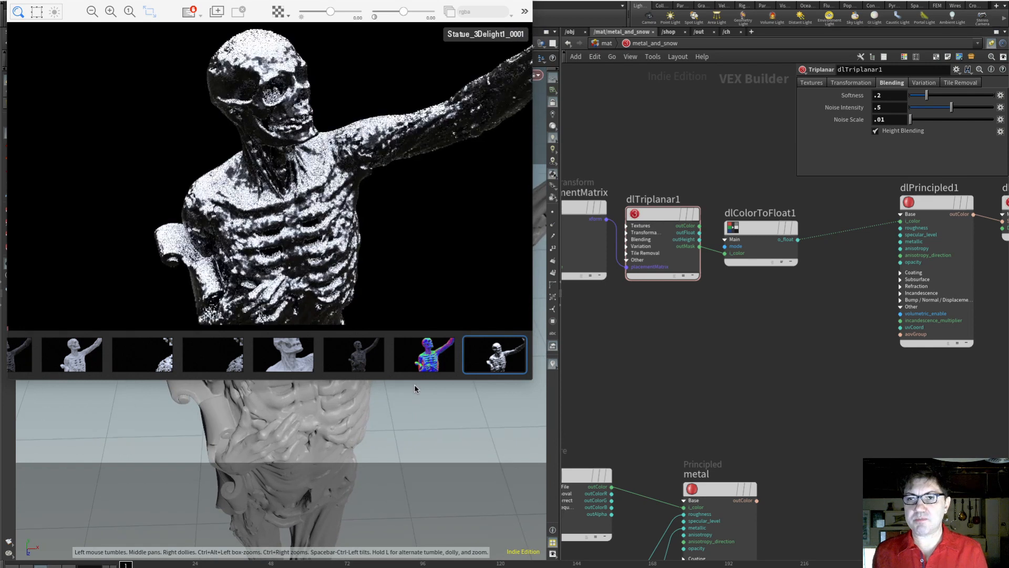
middle_drag(402, 398, 385, 400)
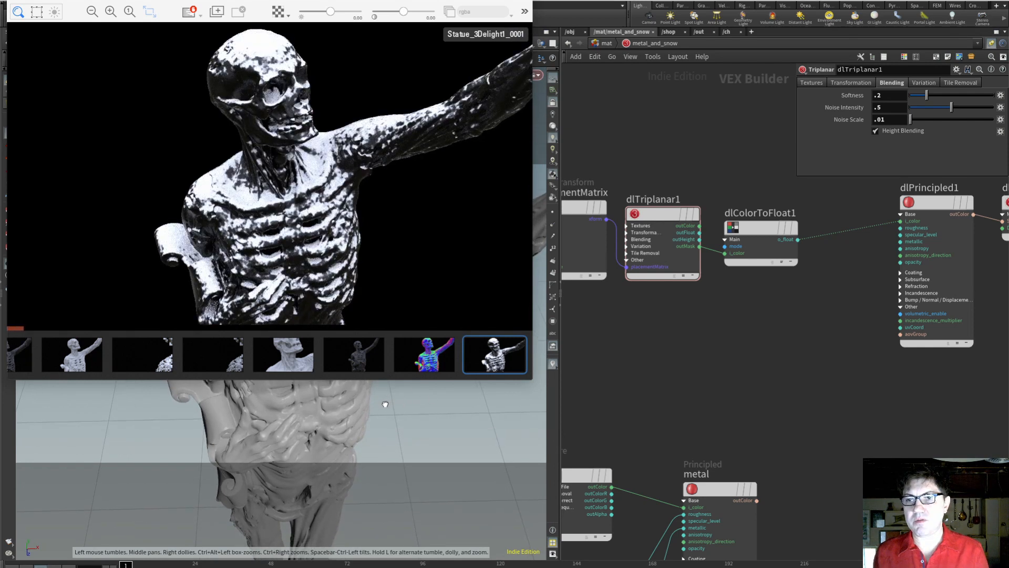
scroll(387, 401, up, 3)
middle_drag(467, 467, 476, 480)
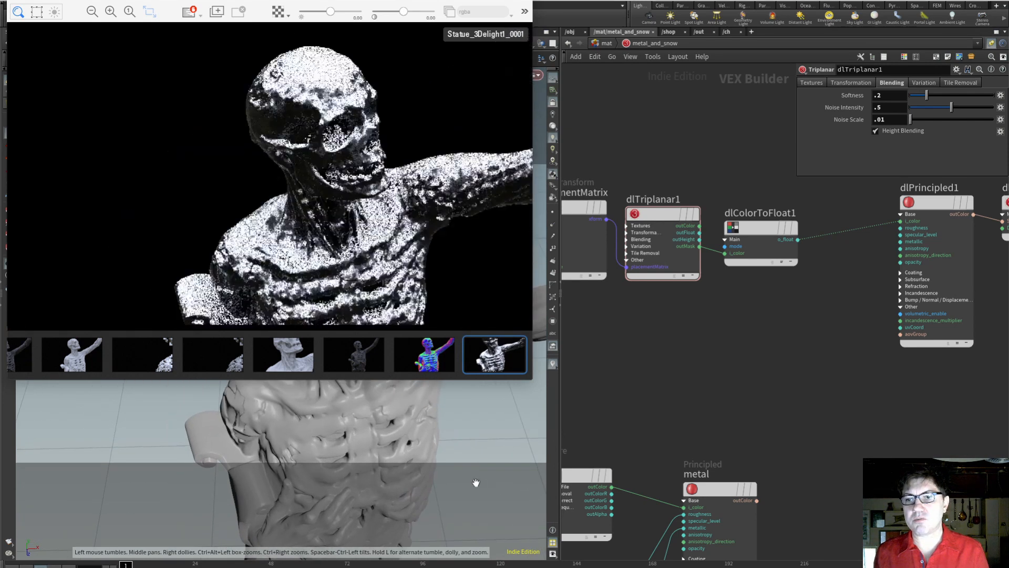
Reset the Triplanar node's blending Noise Intensity and Noise Scale to their defaults of 0 and 1.
mouse_move(653, 215)
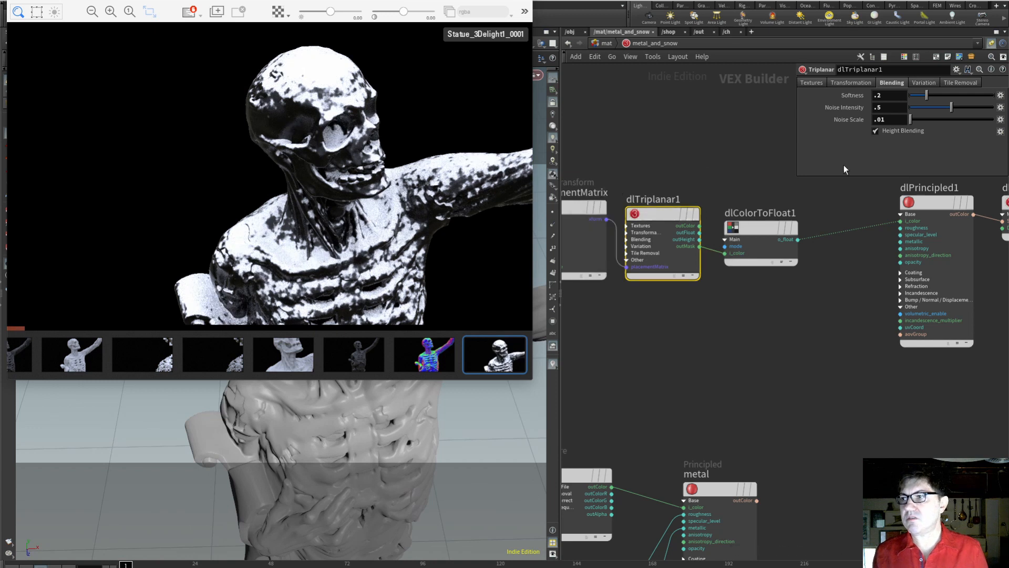
ctrl+middle_click(847, 106)
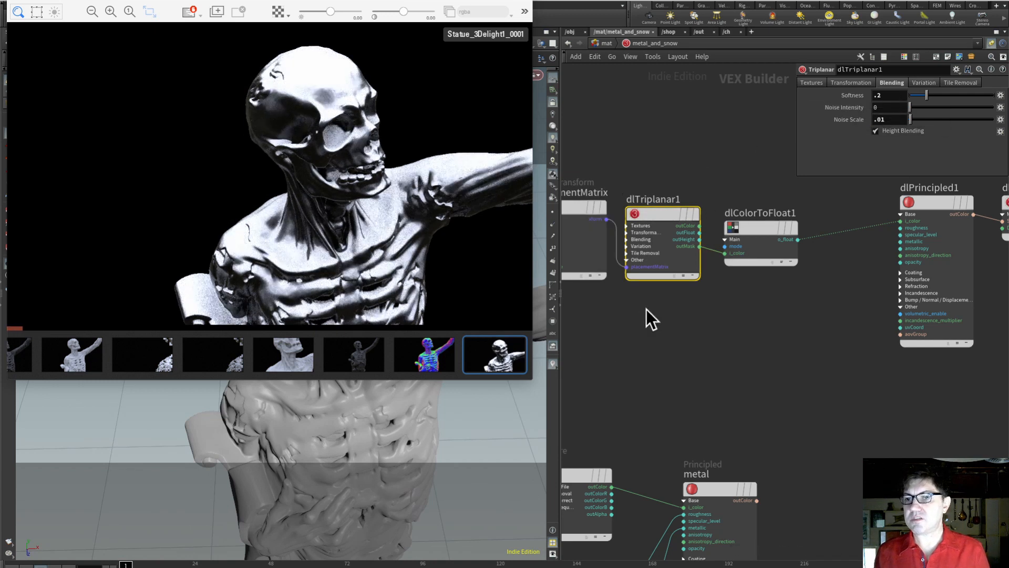
ctrl+middle_click(854, 118)
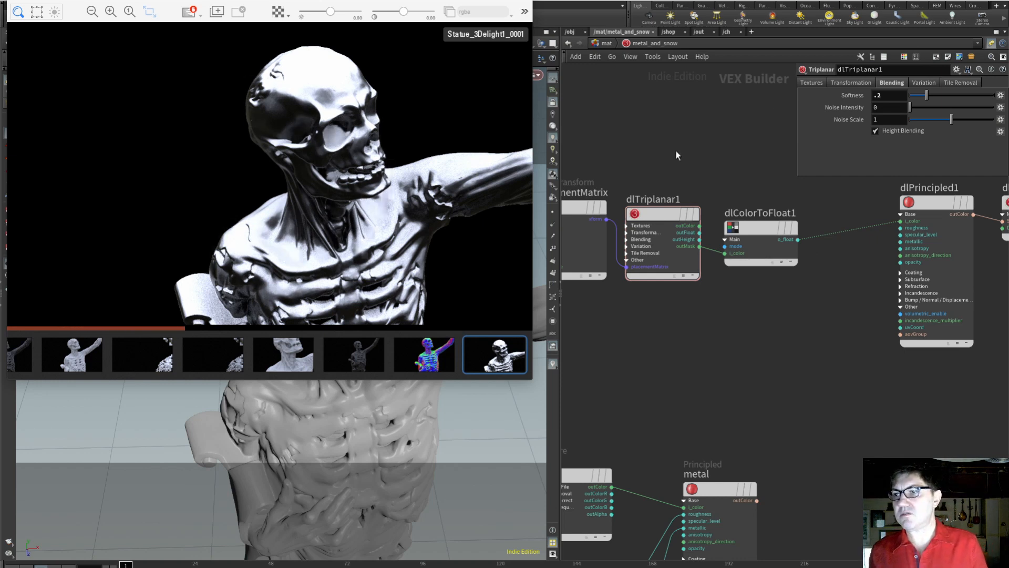
Add a 3D SolidFractal pattern node above dlTriplanar1 and place its placement matrix beside it.
middle_drag(670, 139, 685, 176)
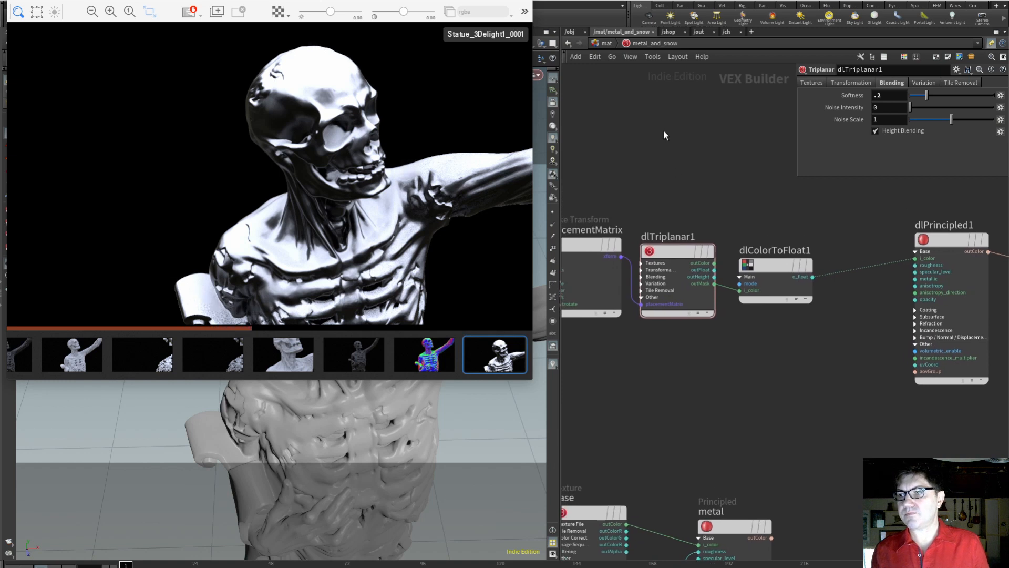
key(Tab)
mouse_move(700, 156)
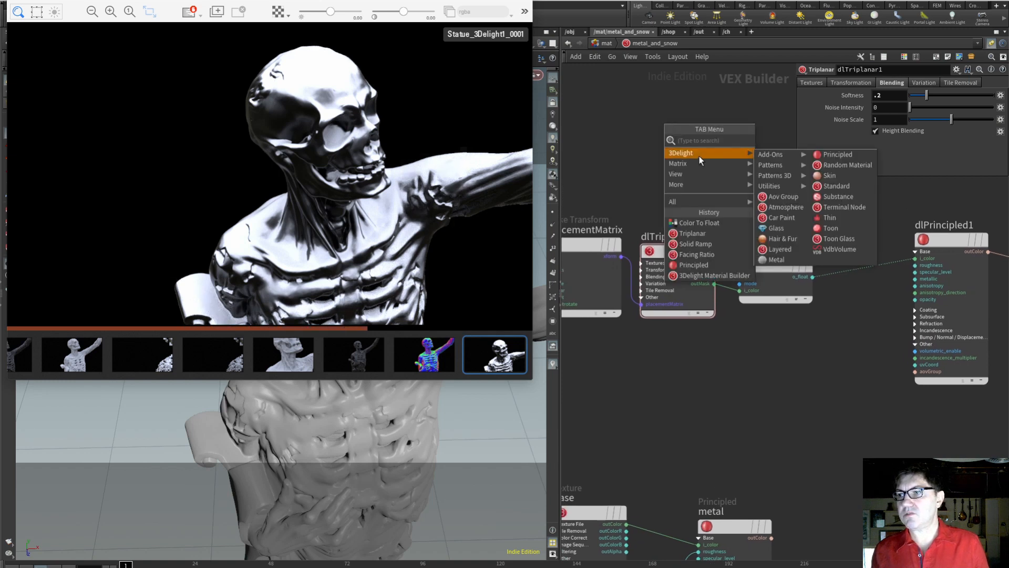
mouse_move(772, 175)
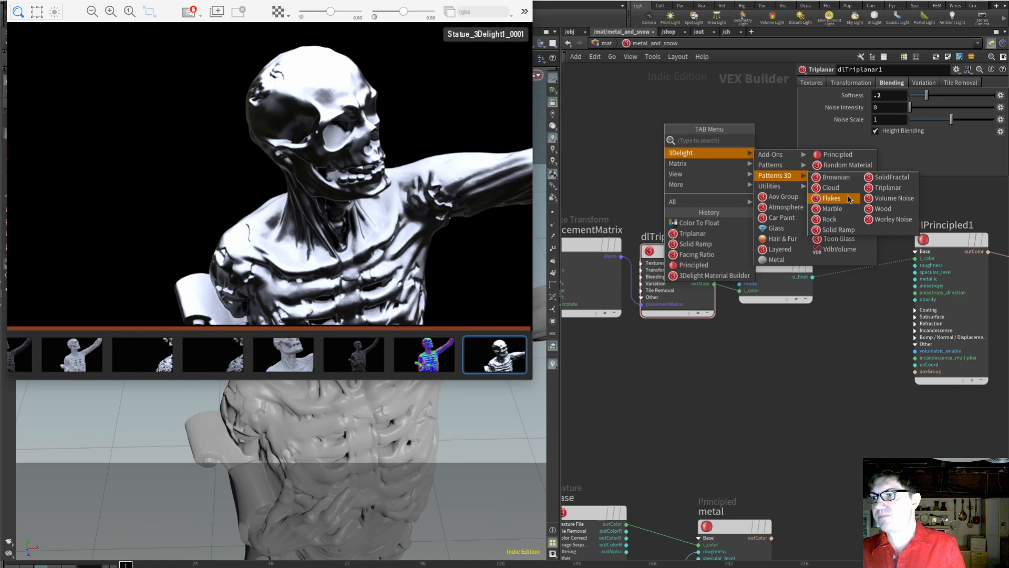
click(891, 178)
click(664, 152)
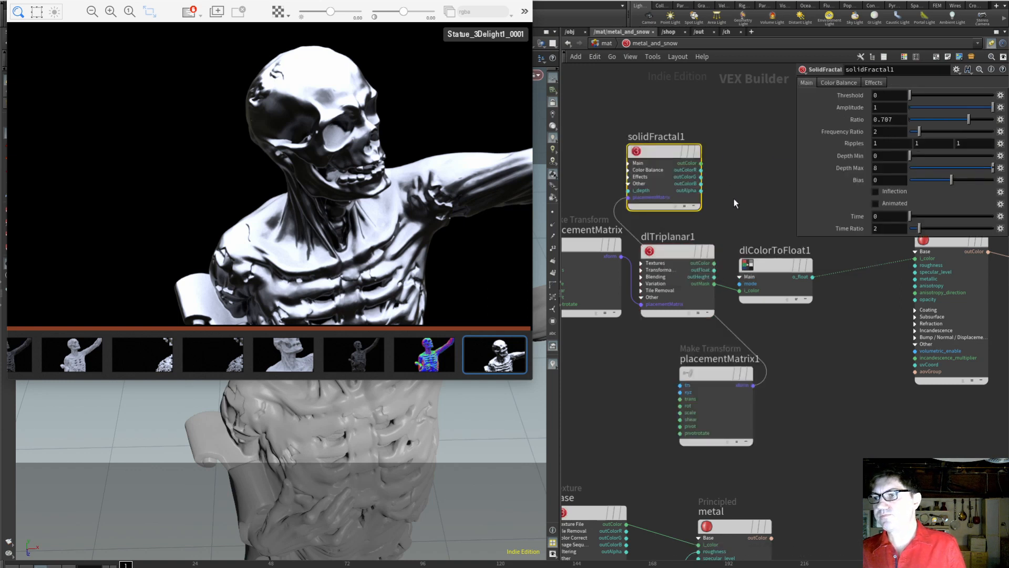
drag(724, 363, 578, 143)
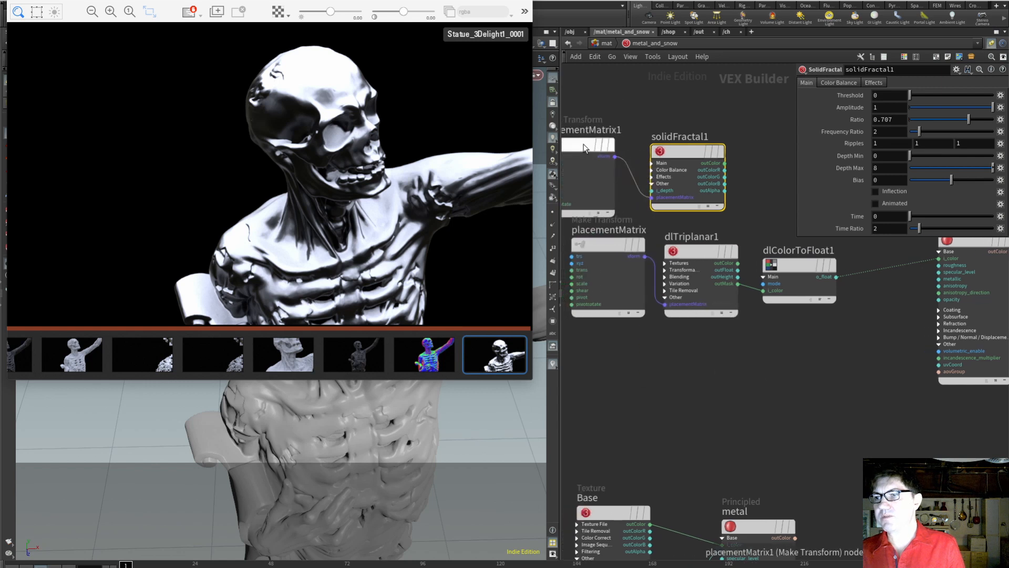
click(787, 408)
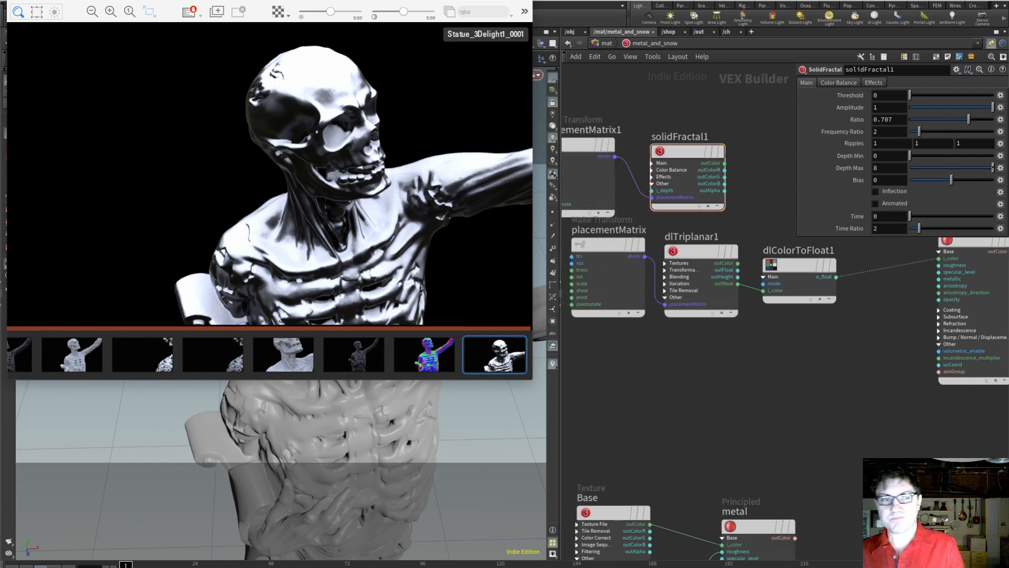
Connect solidFractal1's outColor to dlPrincipled1's base i_color to preview the noise on the statue.
middle_drag(722, 251, 644, 271)
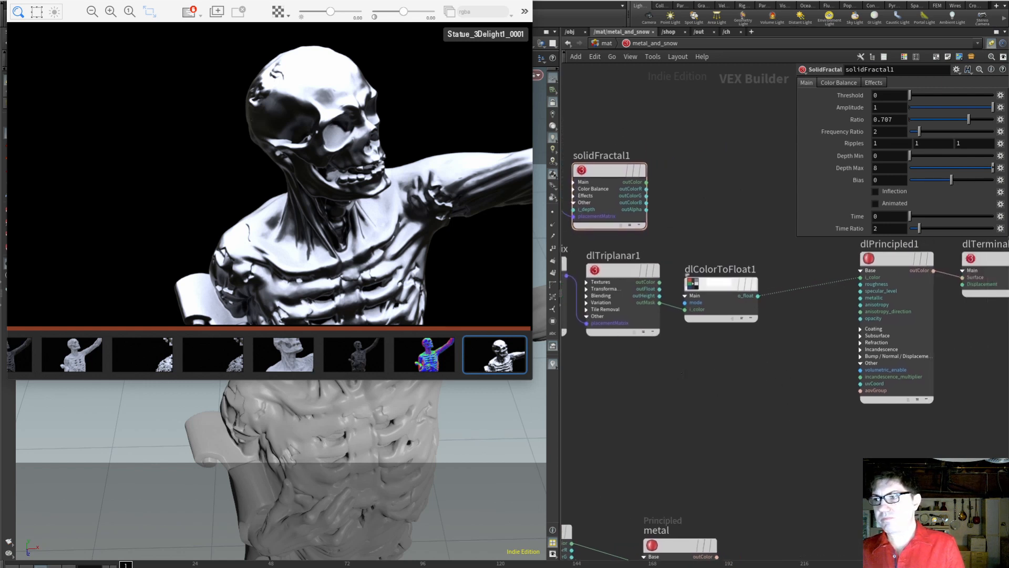
drag(647, 182, 860, 277)
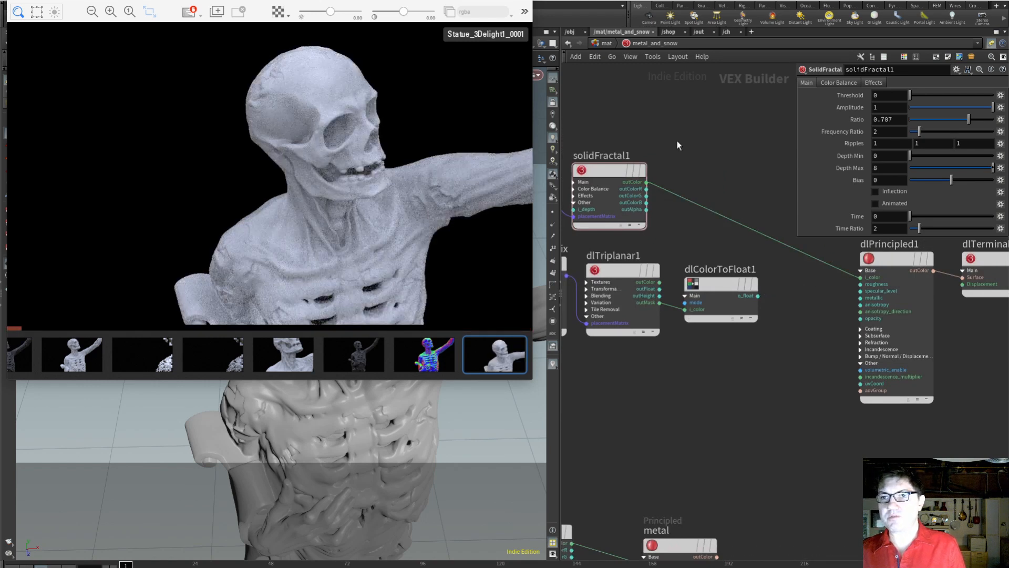
scroll(677, 141, down, 1)
middle_drag(677, 140, 711, 144)
drag(645, 173, 667, 166)
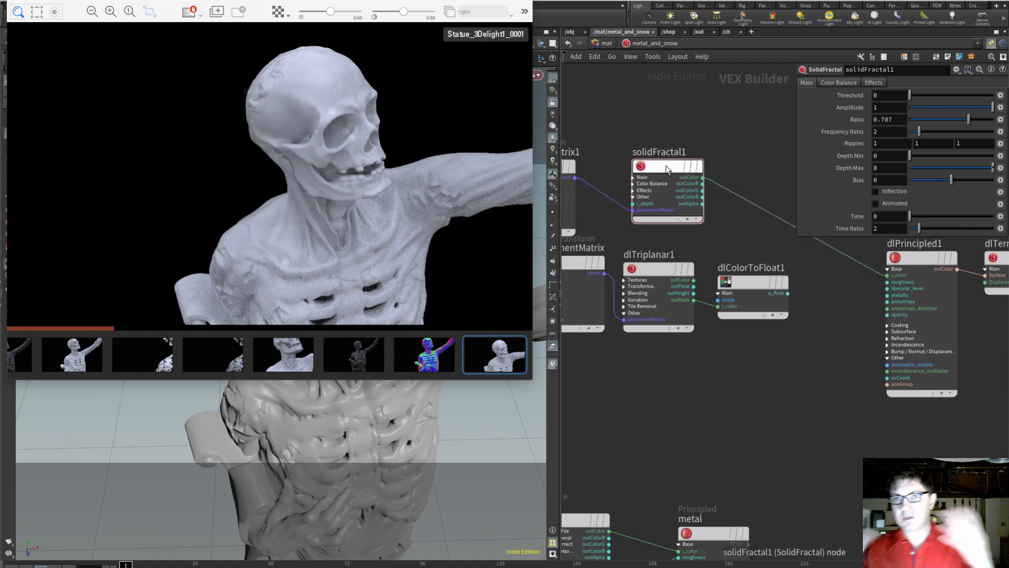
mouse_move(666, 169)
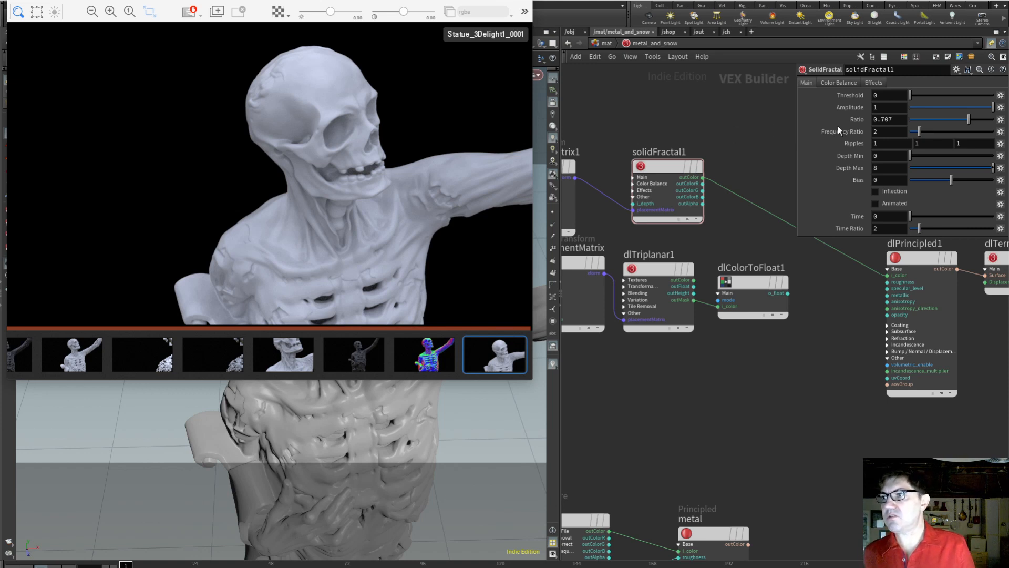
Set the SolidFractal's Ratio to 1, Frequency Ratio to 3 and second Ripples value to 1.5.
click(895, 128)
text(5)
key(Return)
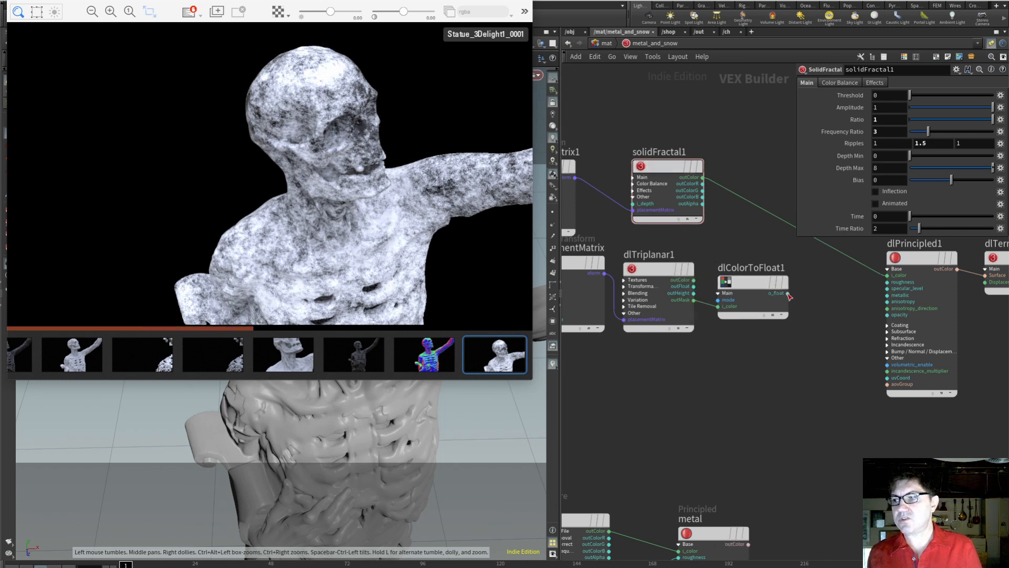
Reconnect dlColorToFloat1's output to dlPrincipled1's i_color and add a Float Blend utility node above it.
drag(788, 296, 887, 274)
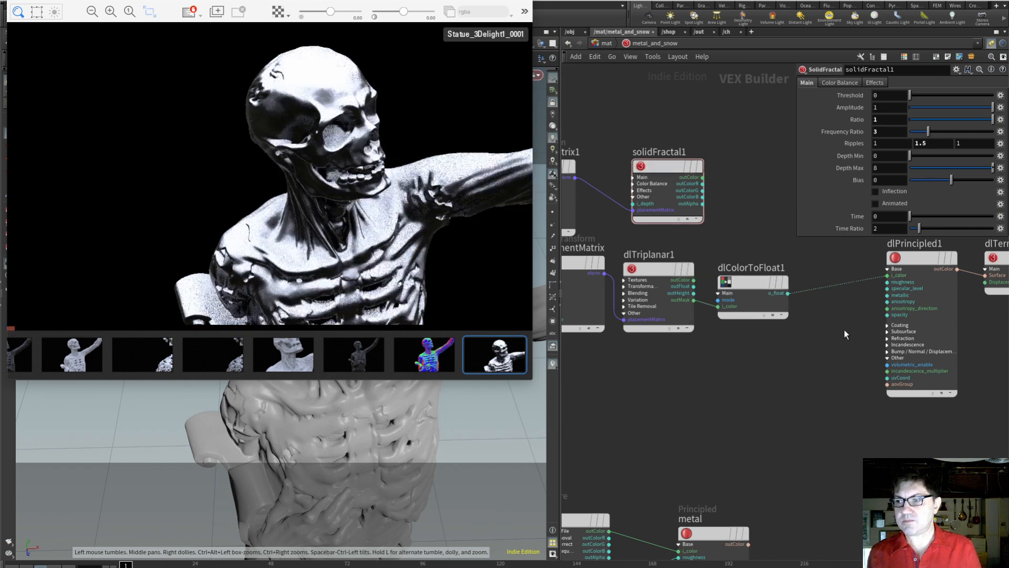
middle_drag(844, 330, 737, 394)
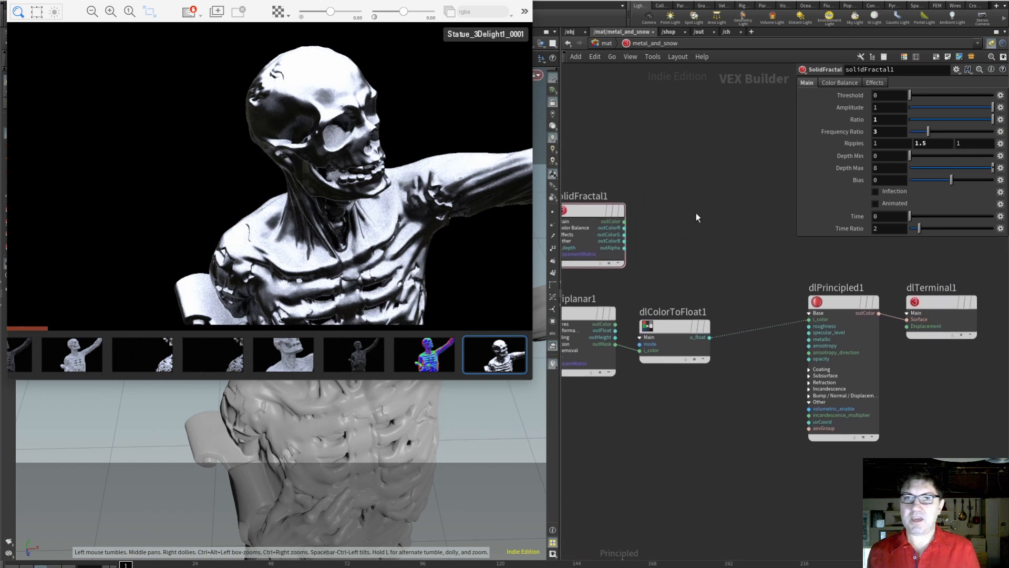
key(Tab)
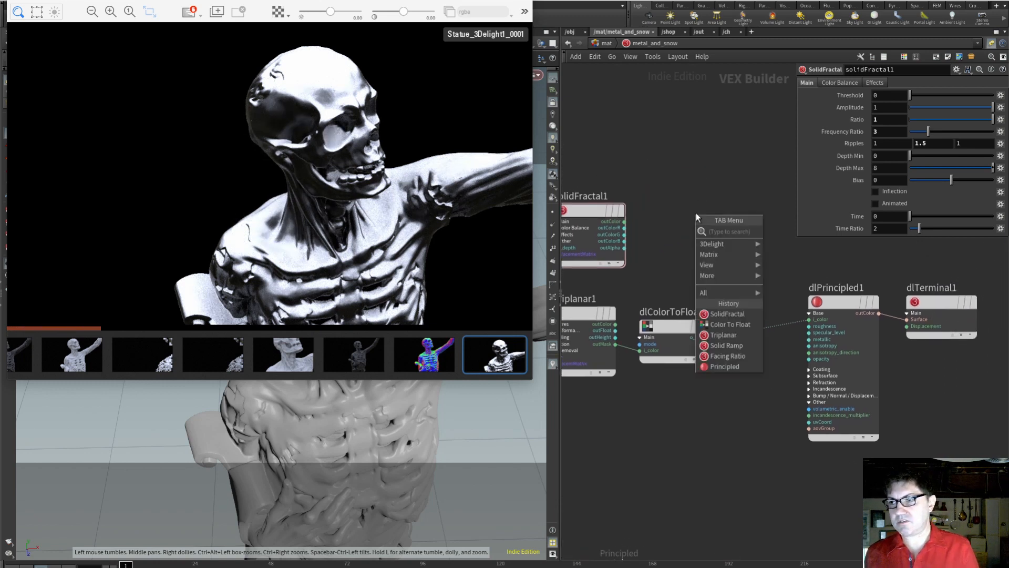
mouse_move(731, 241)
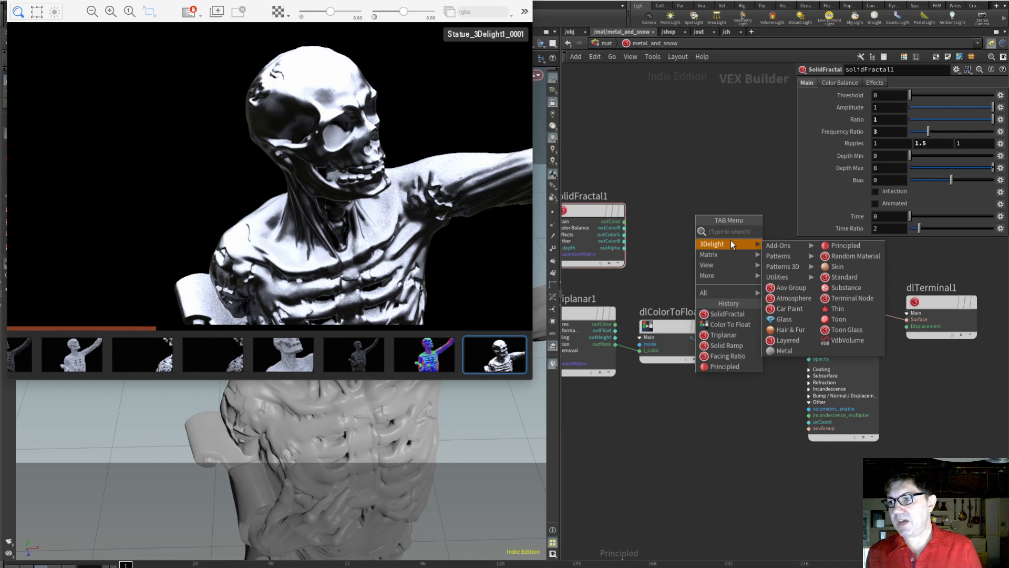
mouse_move(803, 281)
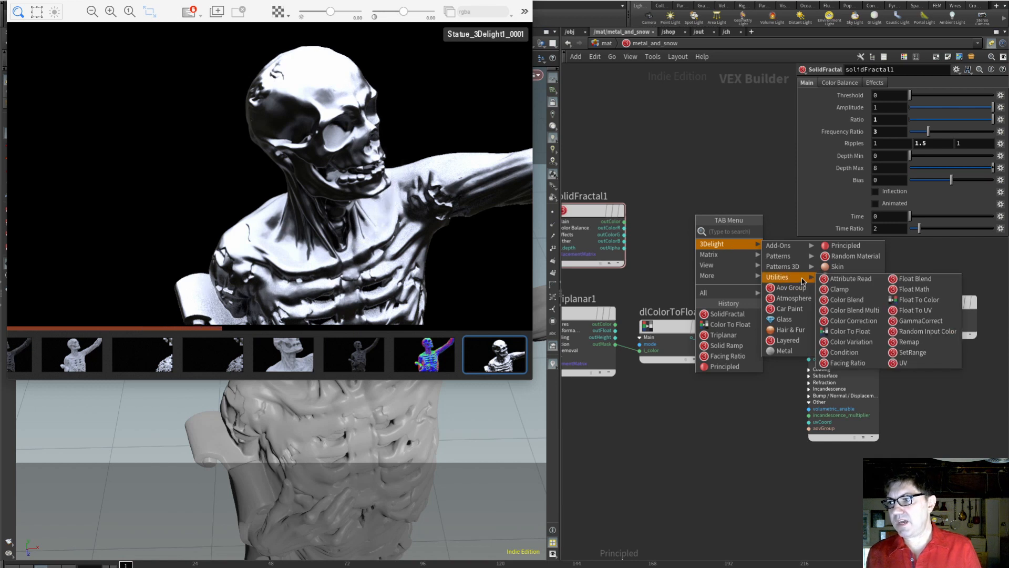
click(904, 280)
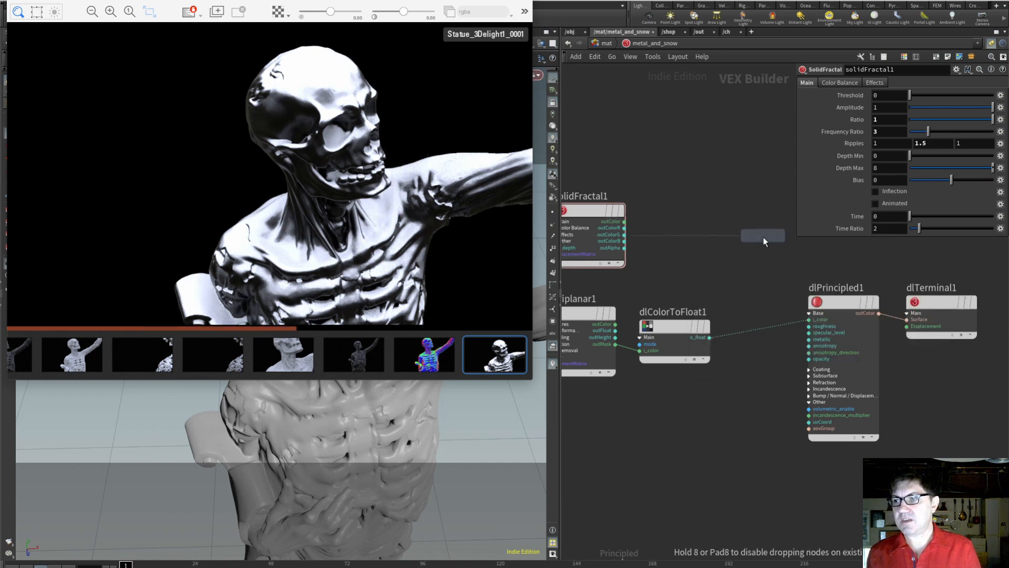
click(748, 229)
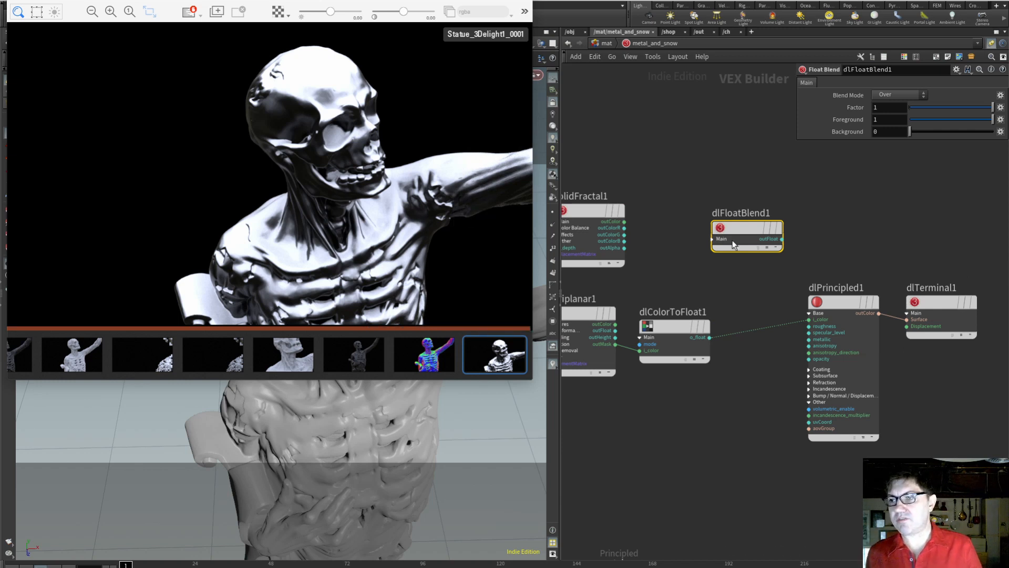
Expand the Float Blend's Main inputs, wiring solidFractal1's outColorR to fg and dlColorToFloat1's o_float to bg.
middle_drag(648, 206, 686, 198)
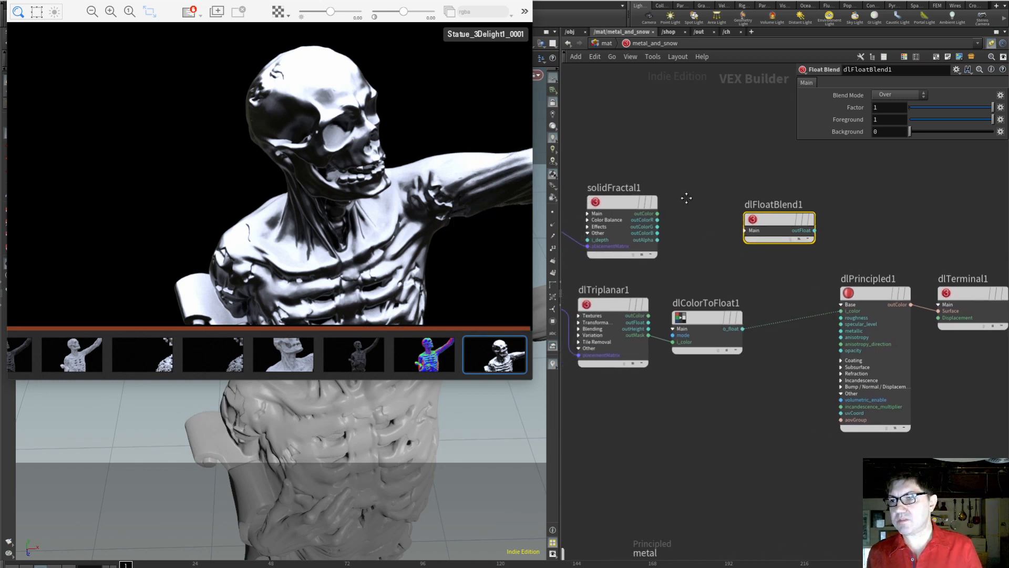
click(658, 220)
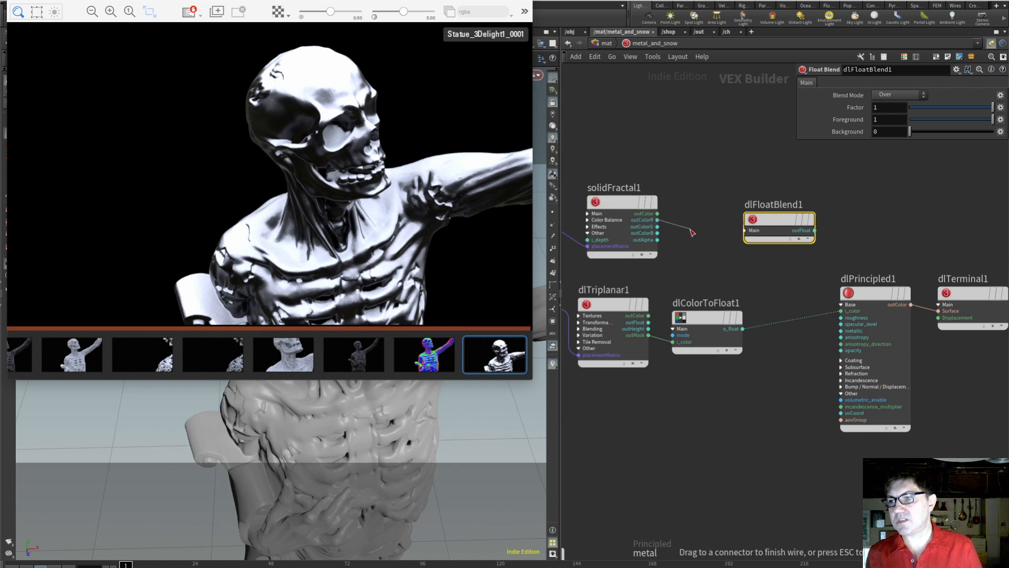
drag(669, 221, 670, 222)
click(745, 231)
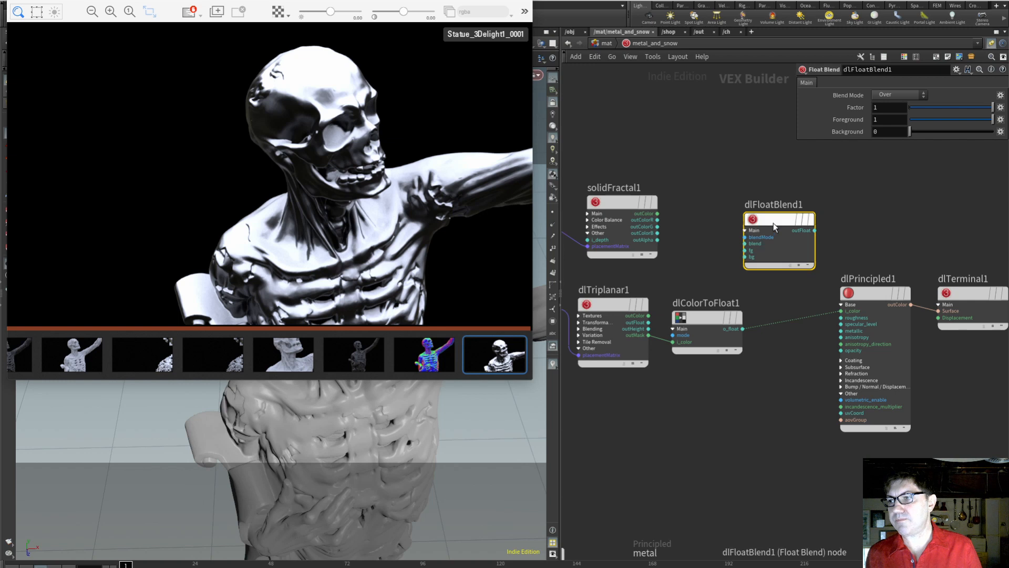
drag(773, 221, 750, 194)
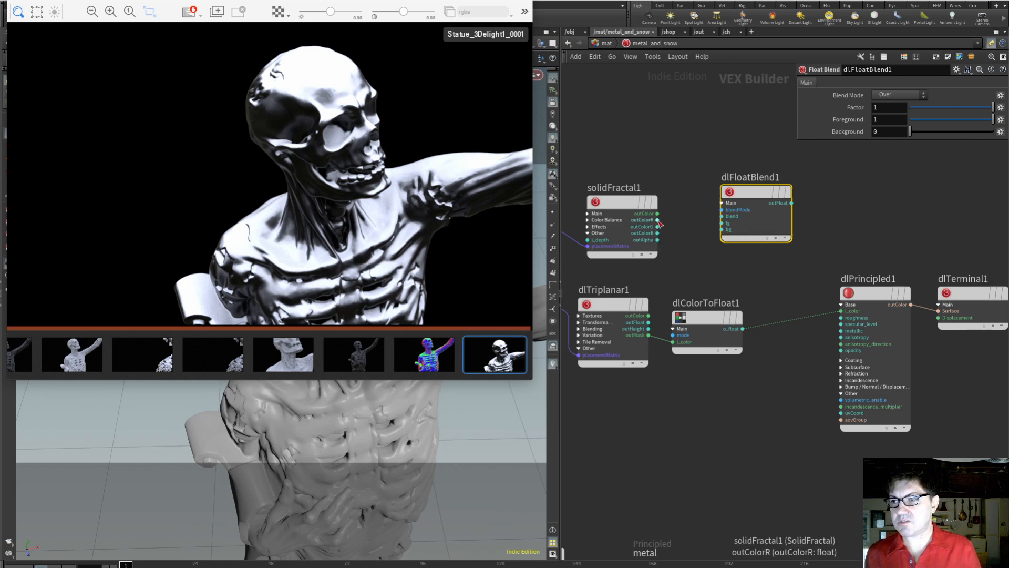
drag(657, 220, 721, 224)
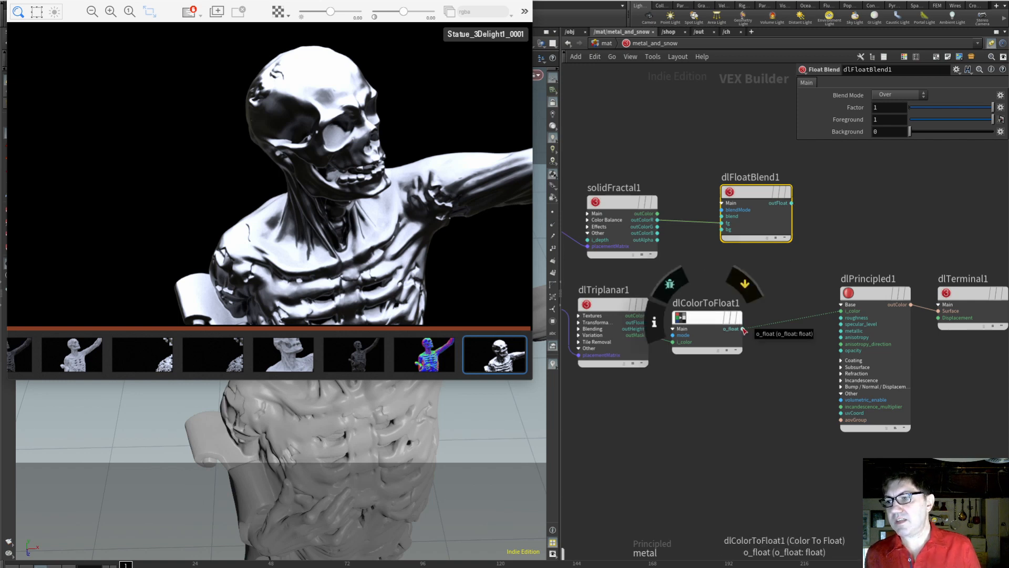
drag(744, 329, 721, 230)
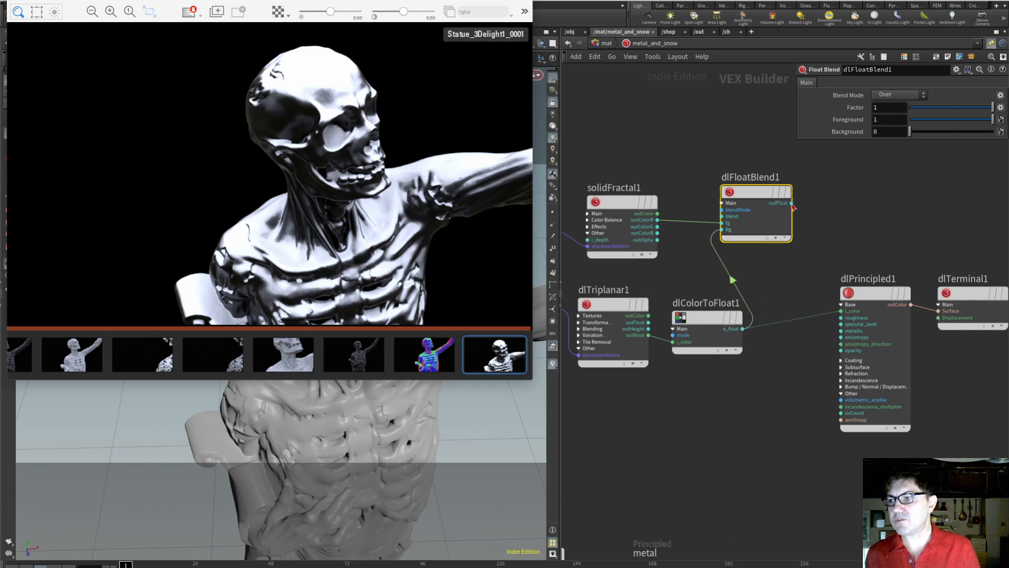
Connect dlFloatBlend1's outFloat to dlPrincipled1's i_color and set its Blend Mode to Multiply.
drag(792, 203, 841, 311)
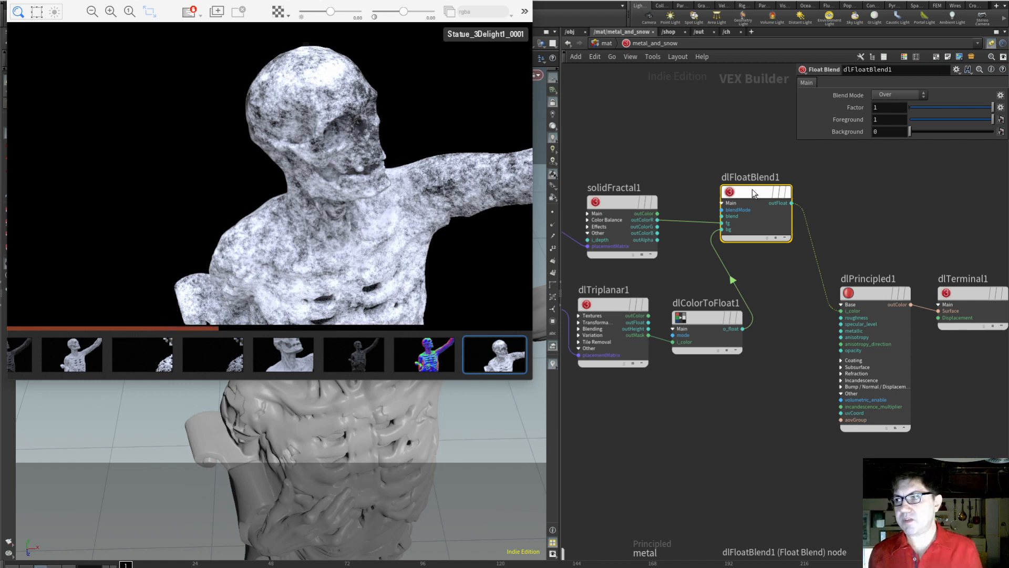
drag(760, 200, 775, 216)
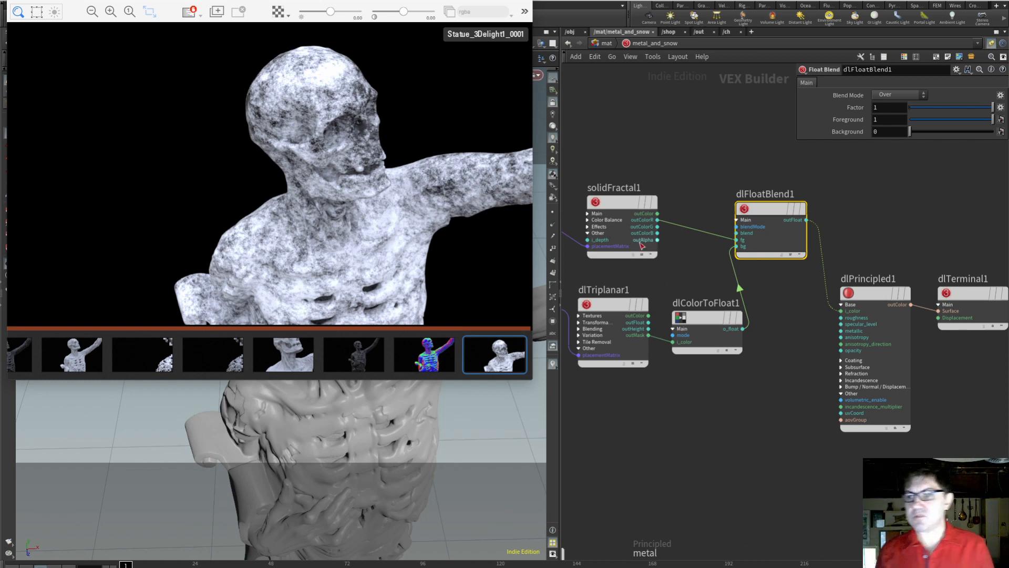
mouse_move(613, 309)
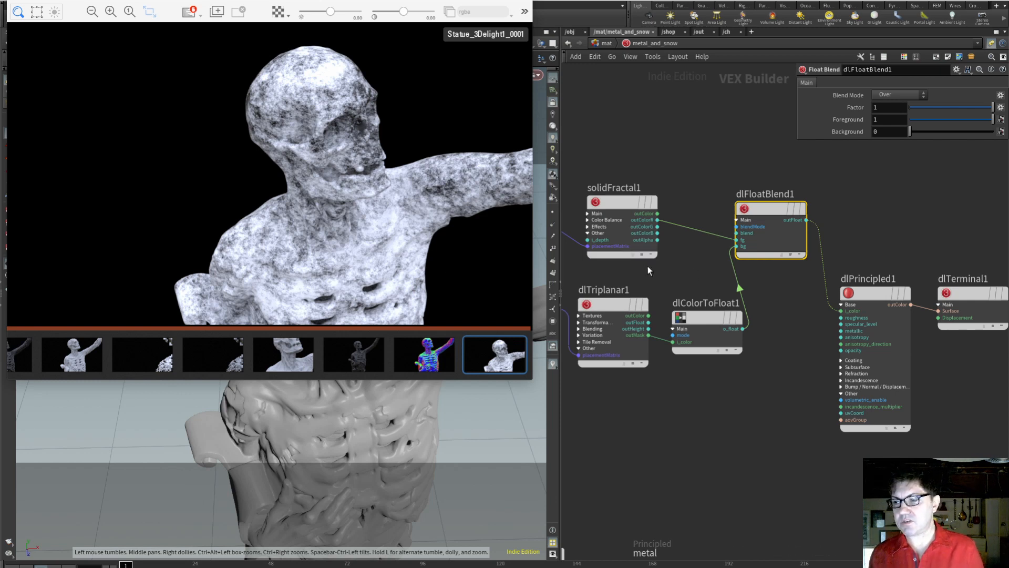
mouse_move(755, 218)
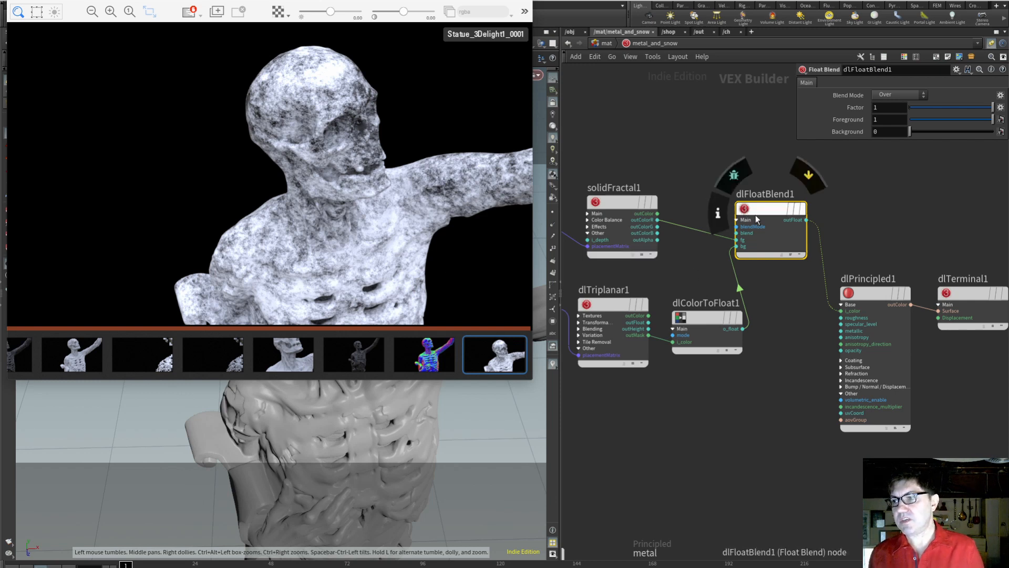
click(887, 93)
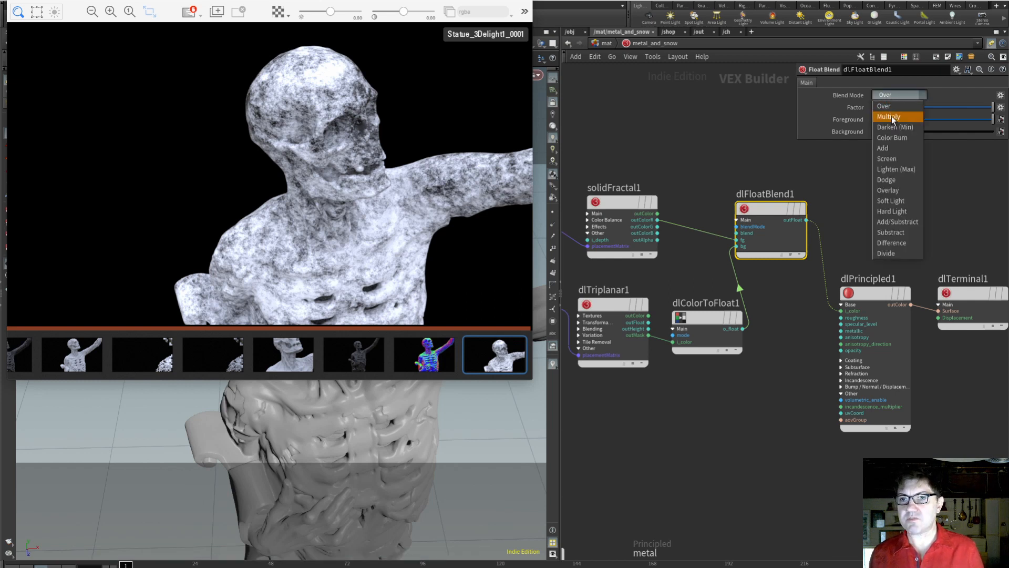
click(892, 116)
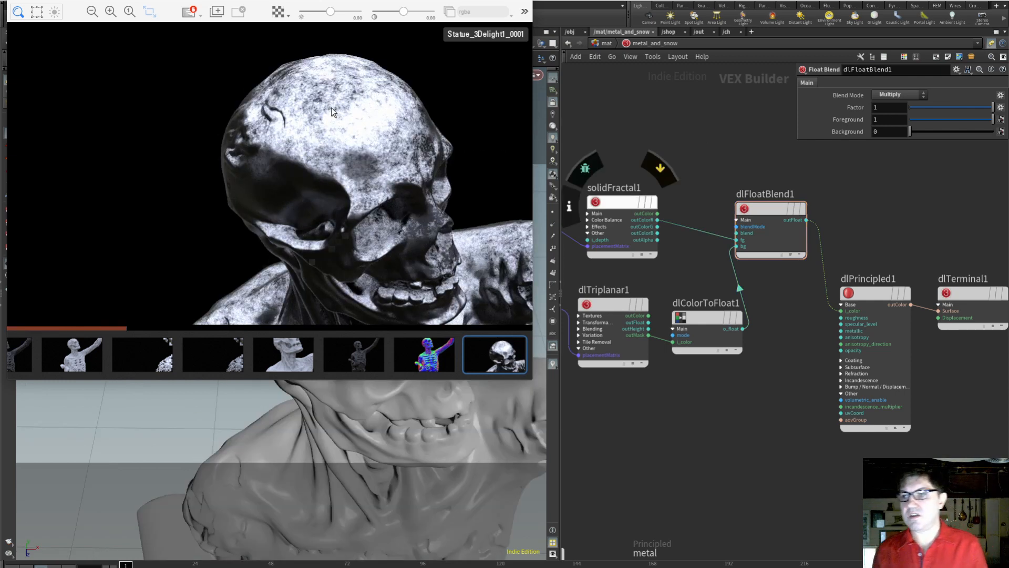
Compare the plain and noise-multiplied masks by switching dlPrincipled1's i_color to dlColorToFloat1 and back to dlFloatBlend1.
drag(742, 328, 842, 310)
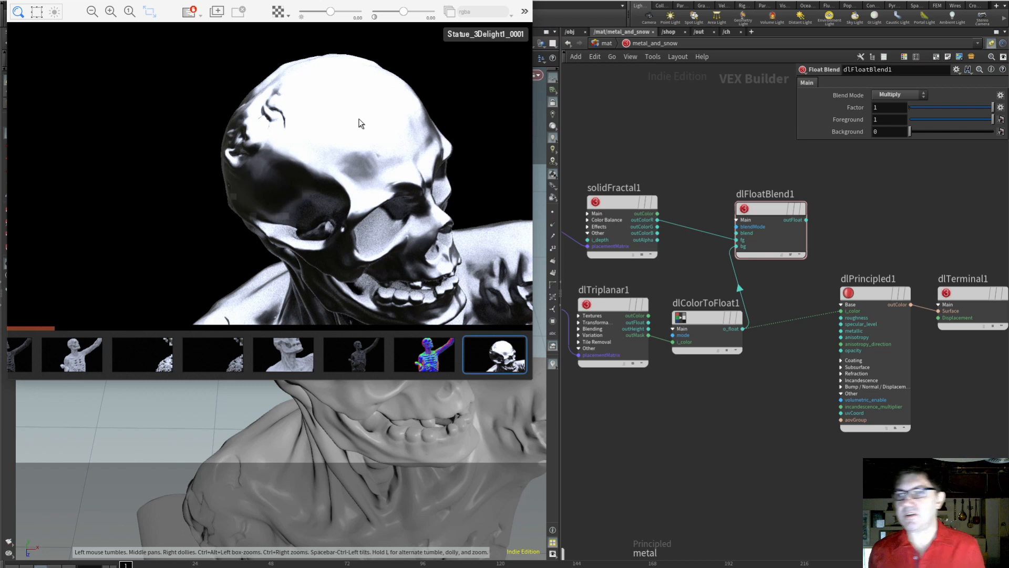
drag(806, 220, 841, 310)
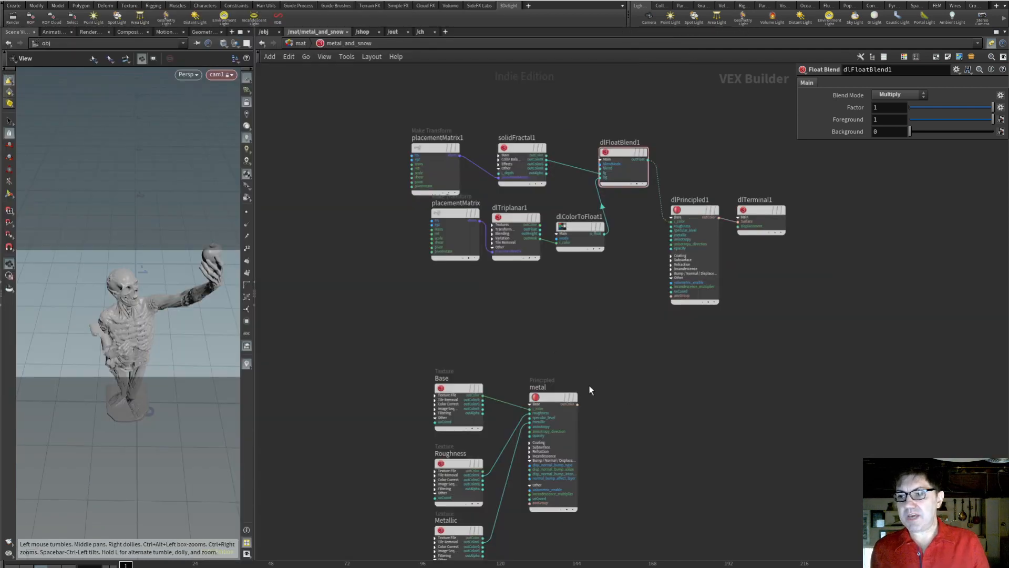
Move the whole mask node group, from both placement matrices to dlFloatBlend1, down level with dlPrincipled1.
middle_drag(566, 306, 578, 350)
drag(393, 149, 686, 339)
drag(390, 144, 648, 307)
drag(638, 232, 615, 297)
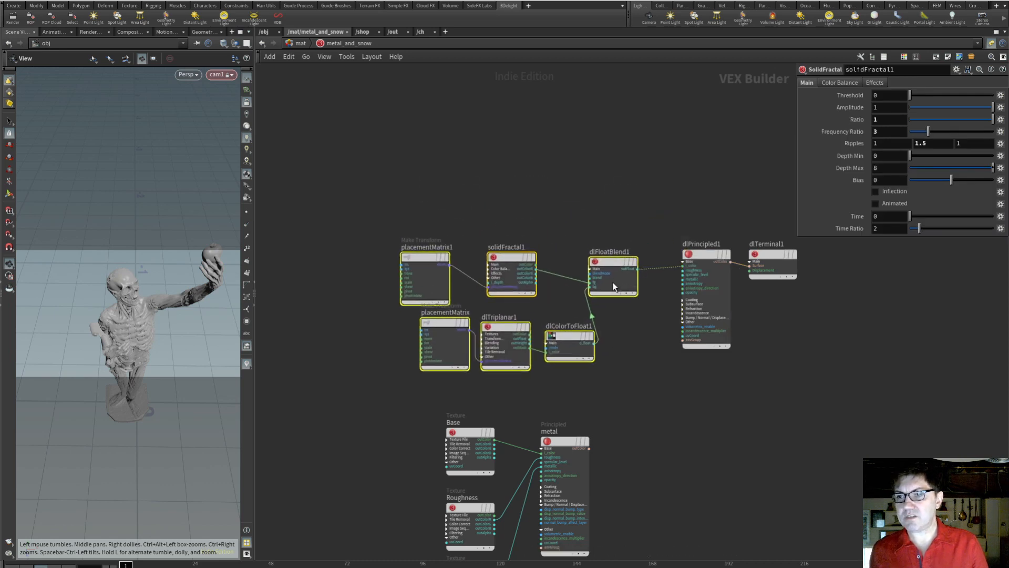
click(510, 178)
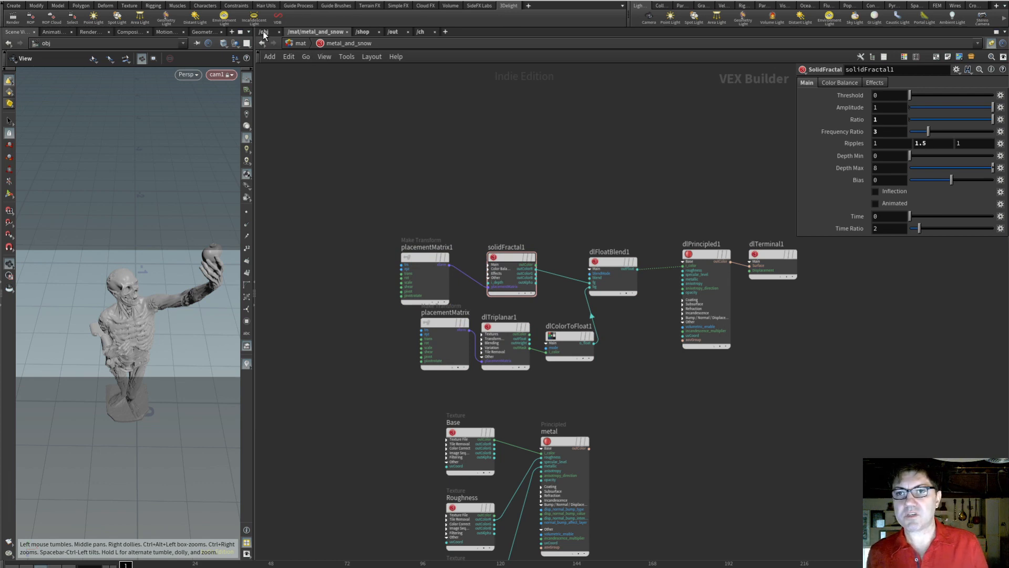
Copy the snow shader and its Albedo, Roughness, Specular and Displacement textures from the snow material.
click(301, 44)
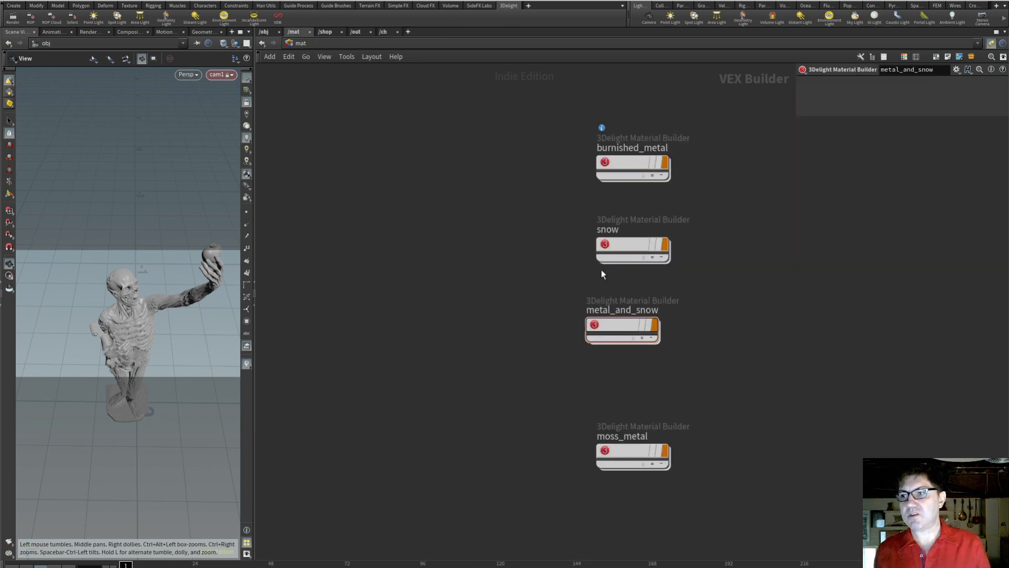
double_click(628, 247)
drag(377, 97, 634, 500)
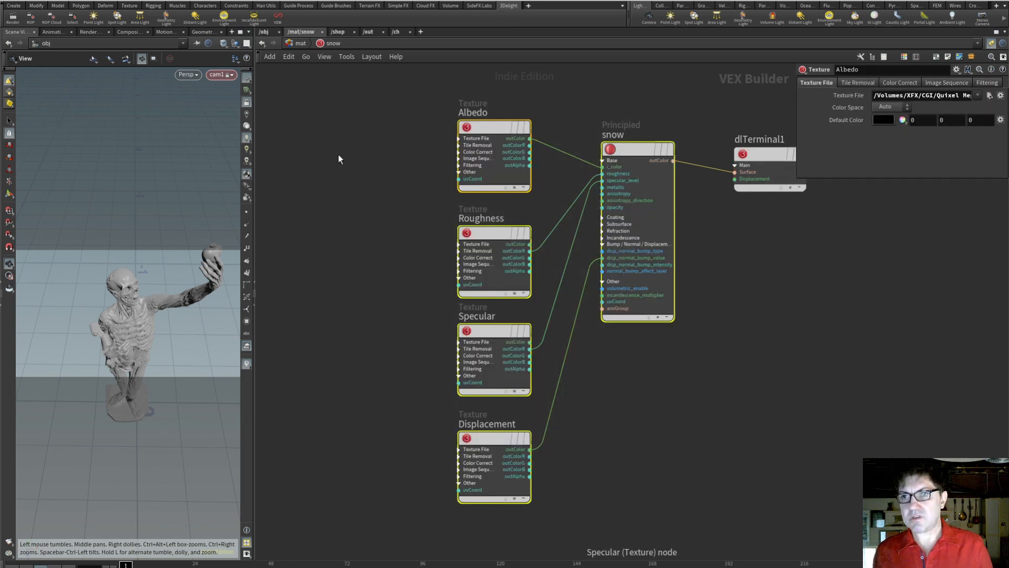
click(298, 43)
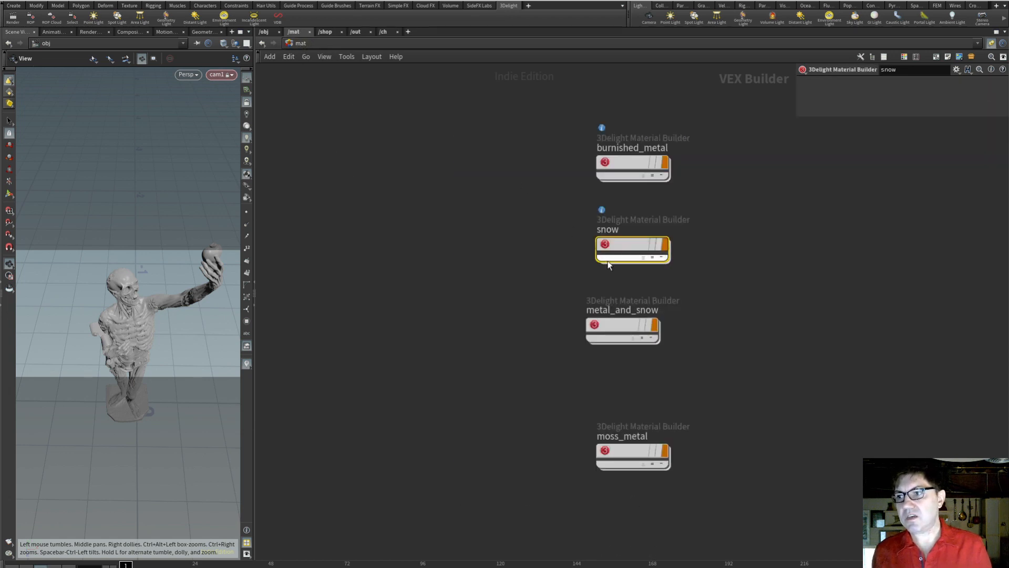
Paste the copied snow nodes into metal_and_snow and place them above the mask node group.
double_click(616, 320)
click(431, 138)
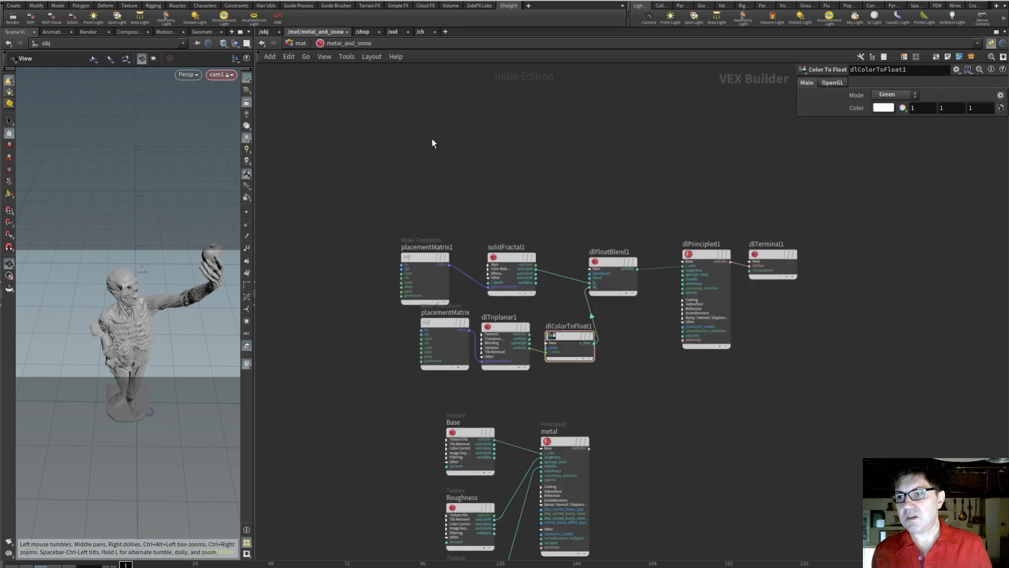
key(super+v)
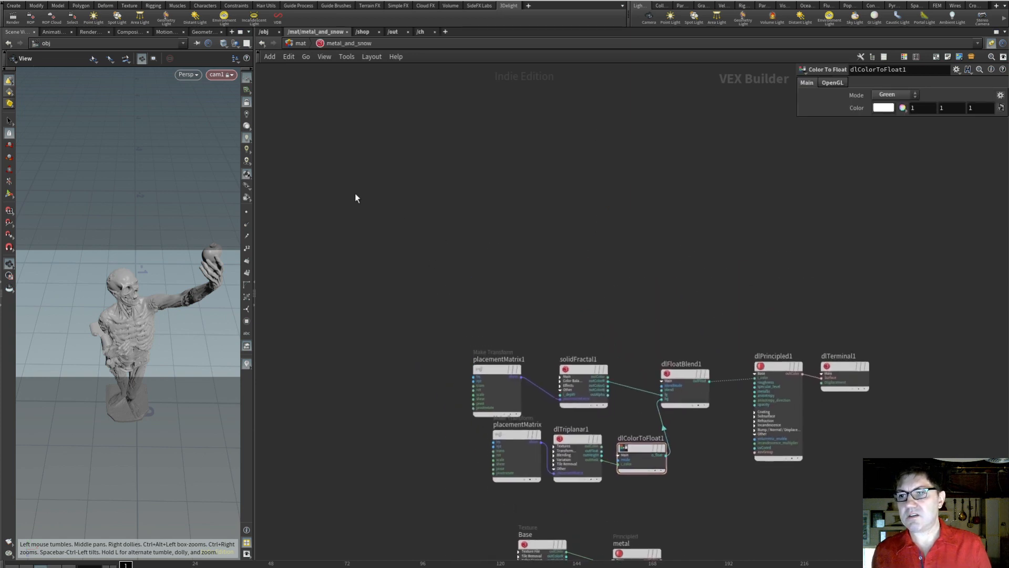
drag(404, 89, 421, 96)
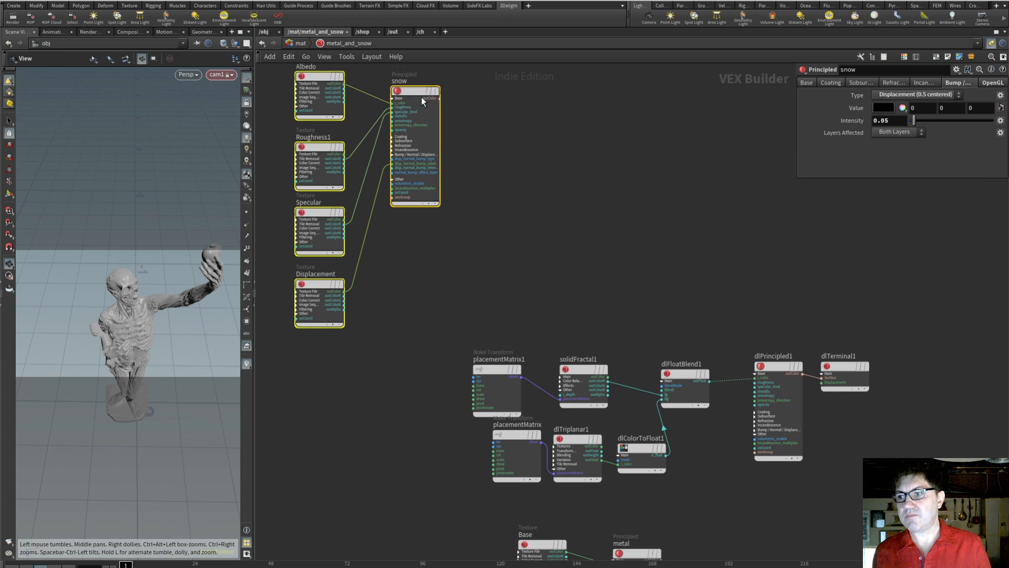
drag(421, 97, 541, 124)
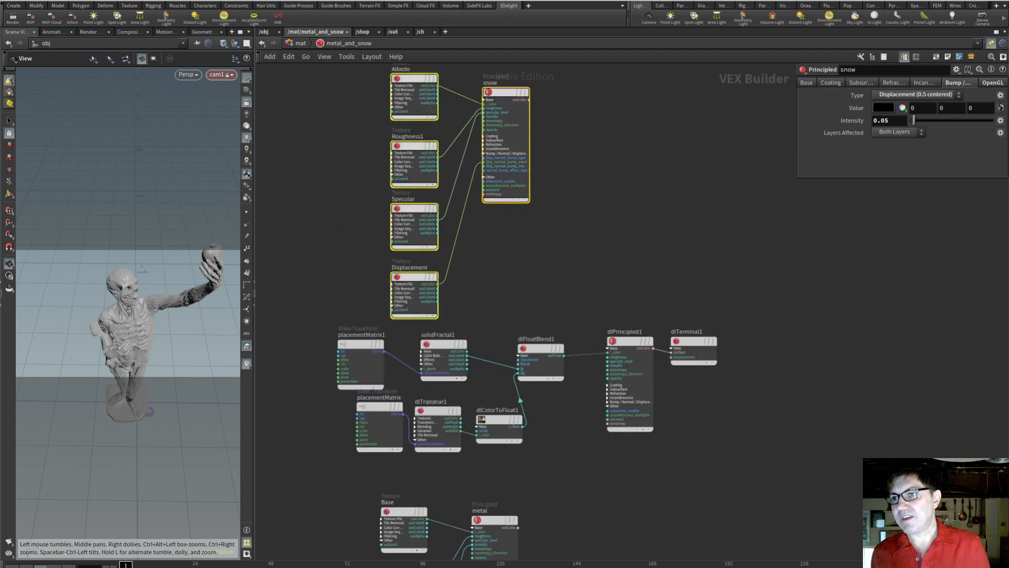
Color the snow node group white and the metal node group dark grey.
click(517, 213)
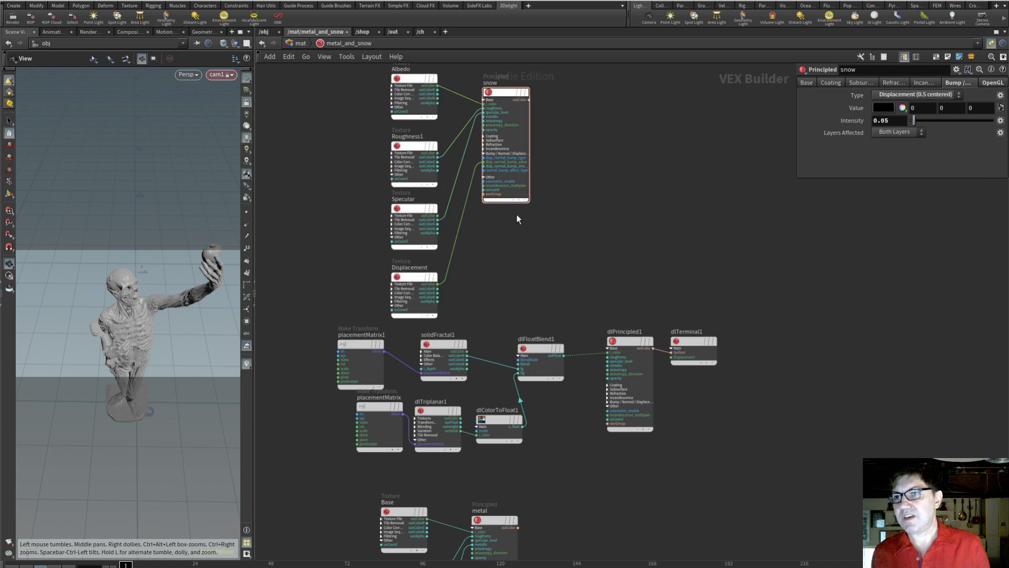
scroll(640, 492, down, 5)
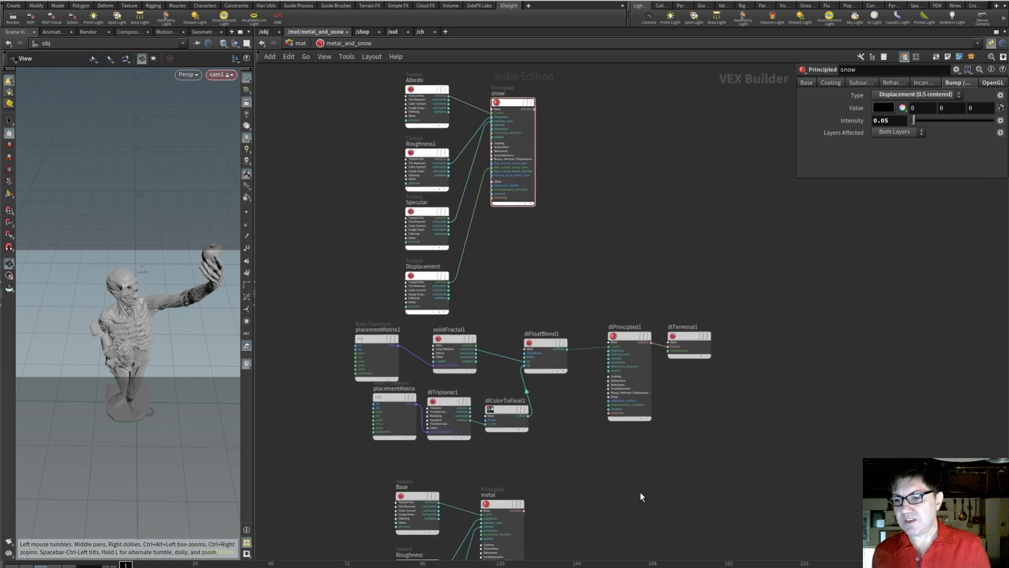
middle_drag(638, 514, 609, 371)
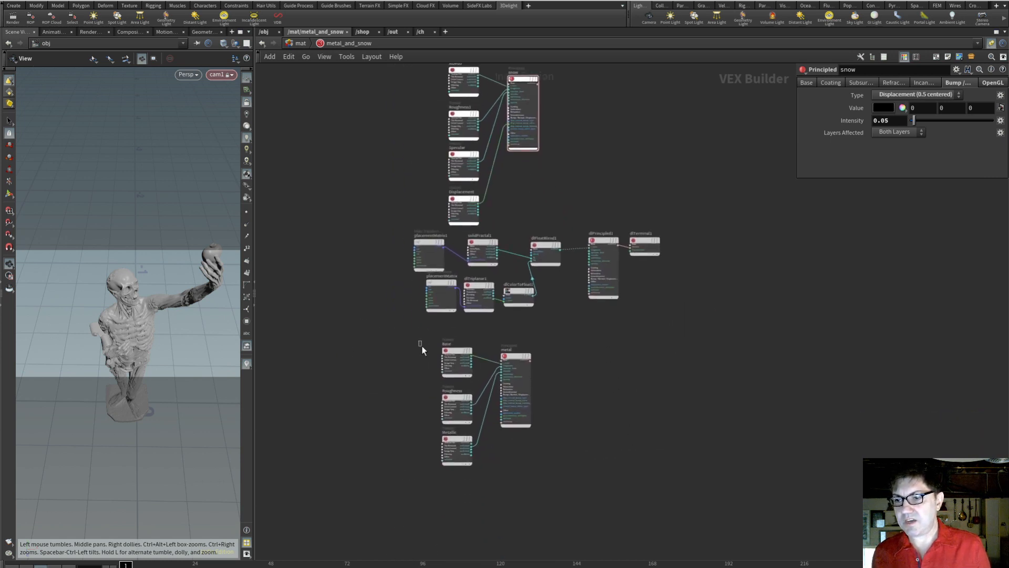
drag(422, 346, 536, 463)
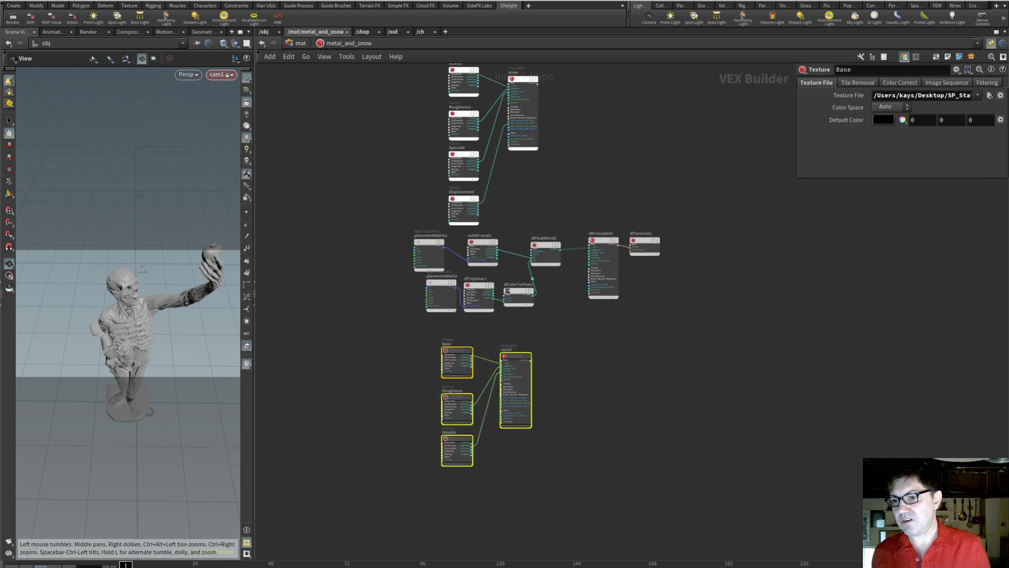
click(638, 439)
Color all the mask nodes green, from both placement matrices to dlFloatBlend1.
drag(345, 226, 564, 319)
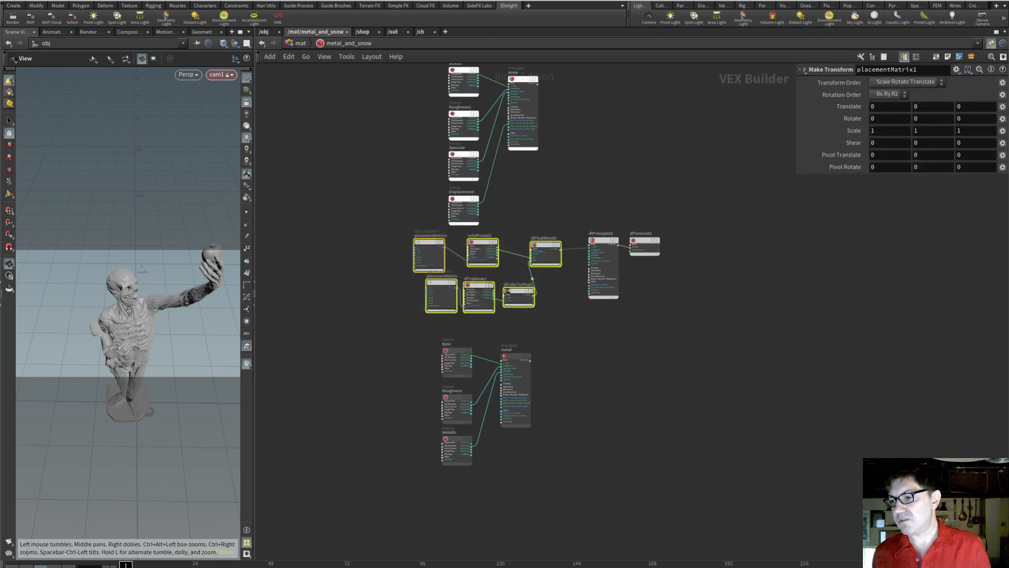
click(930, 505)
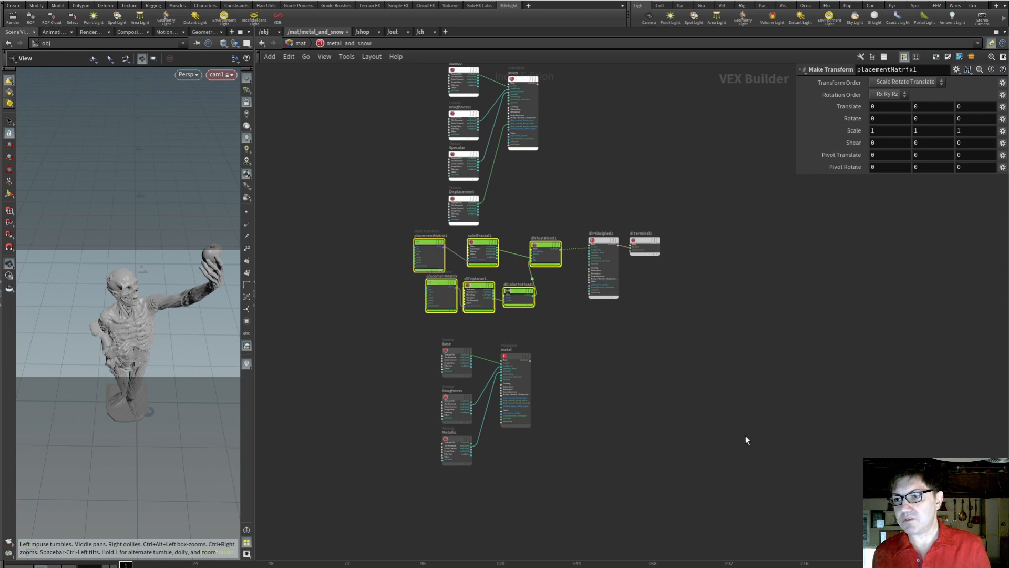
click(746, 435)
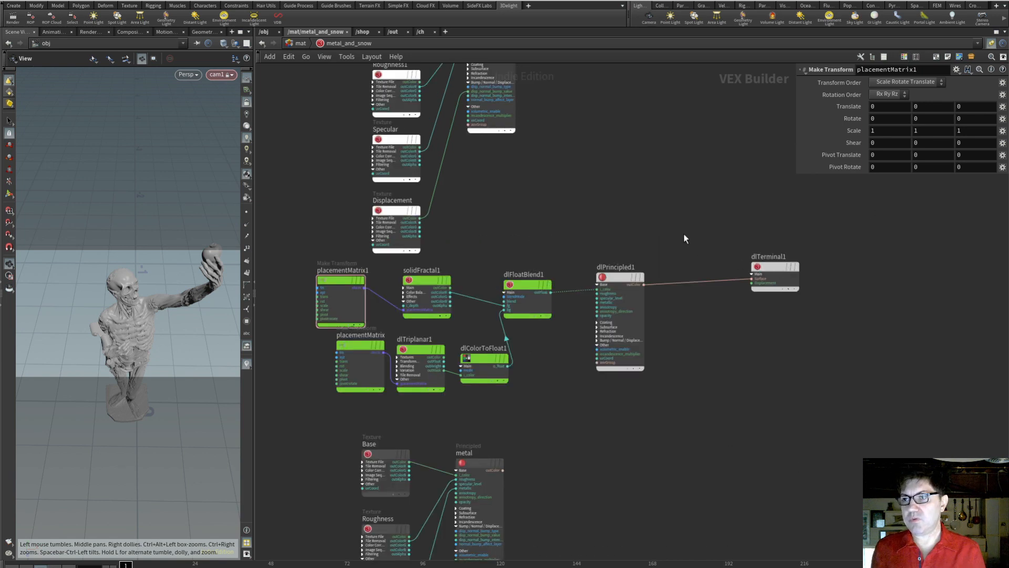
Add a 3Delight Layered material node in the empty space above dlPrincipled1.
scroll(666, 278, up, 3)
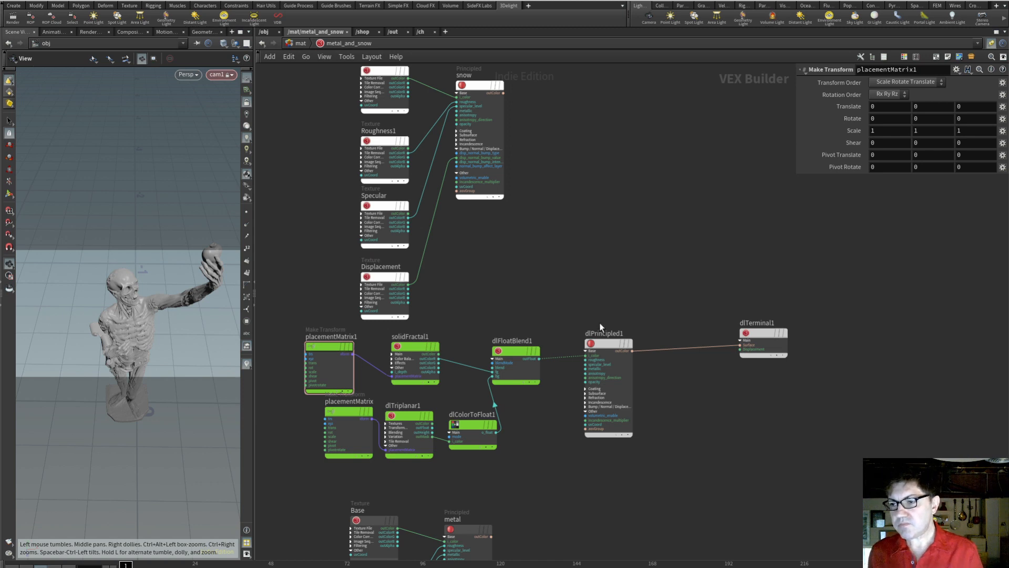
key(Tab)
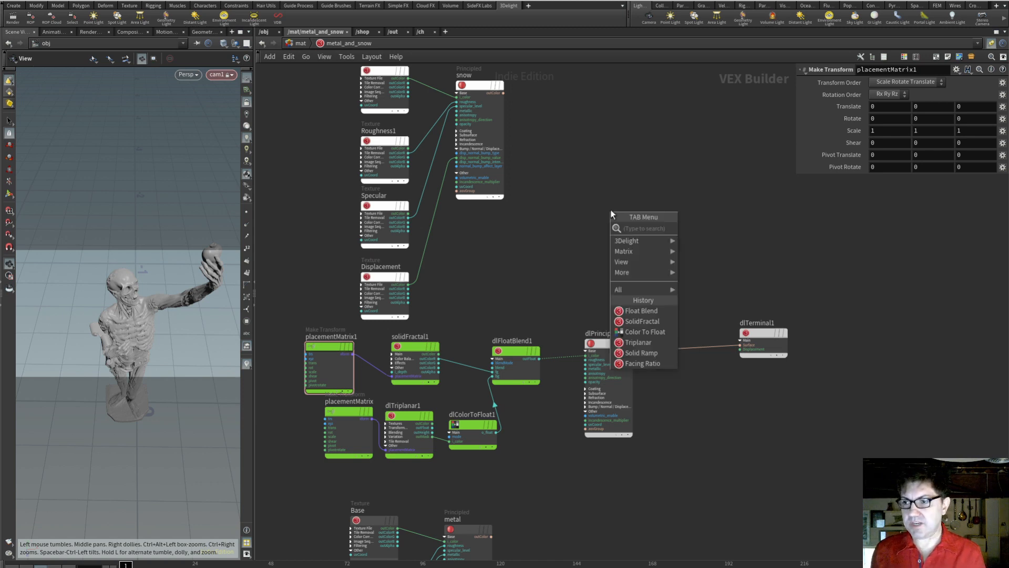
mouse_move(629, 241)
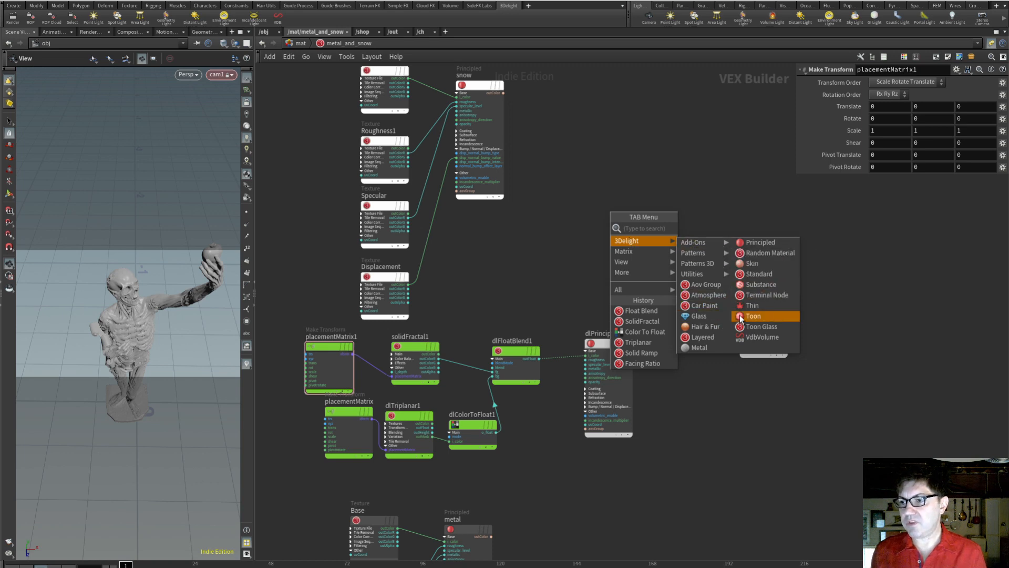
click(706, 336)
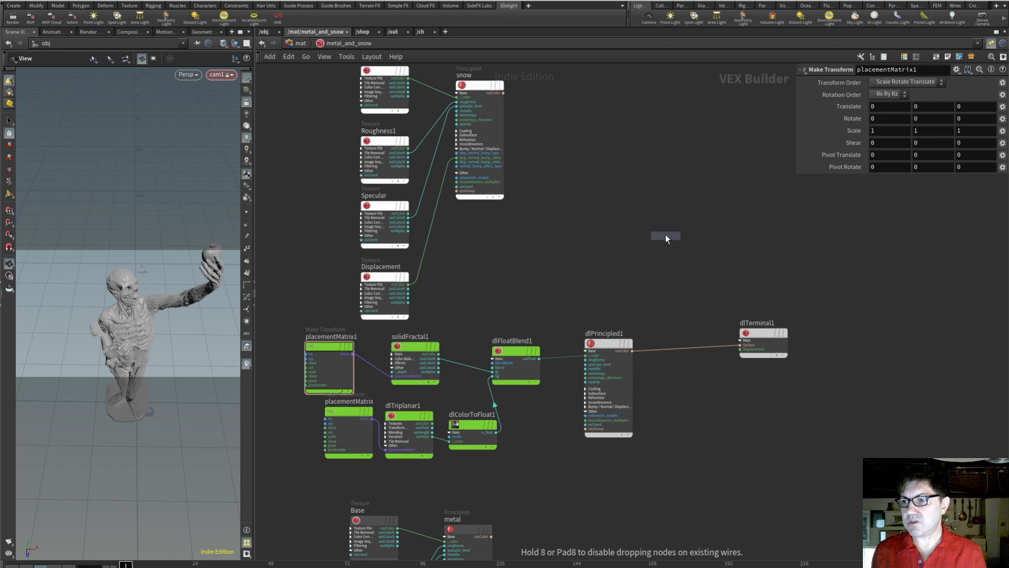
click(671, 215)
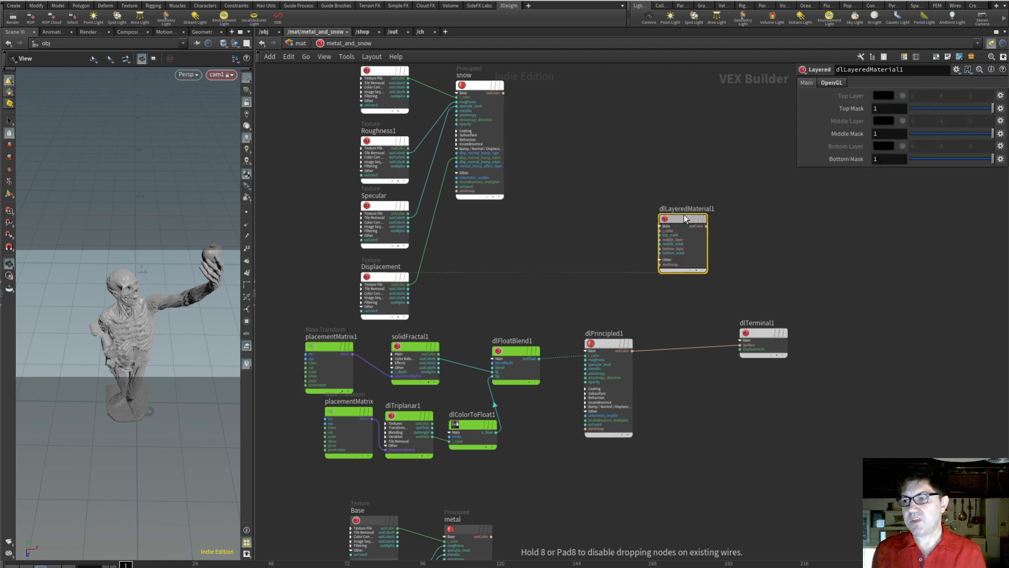
Connect the snow shader's outColor to dlLayeredMaterial1's i_color as the top layer.
scroll(687, 259, up, 5)
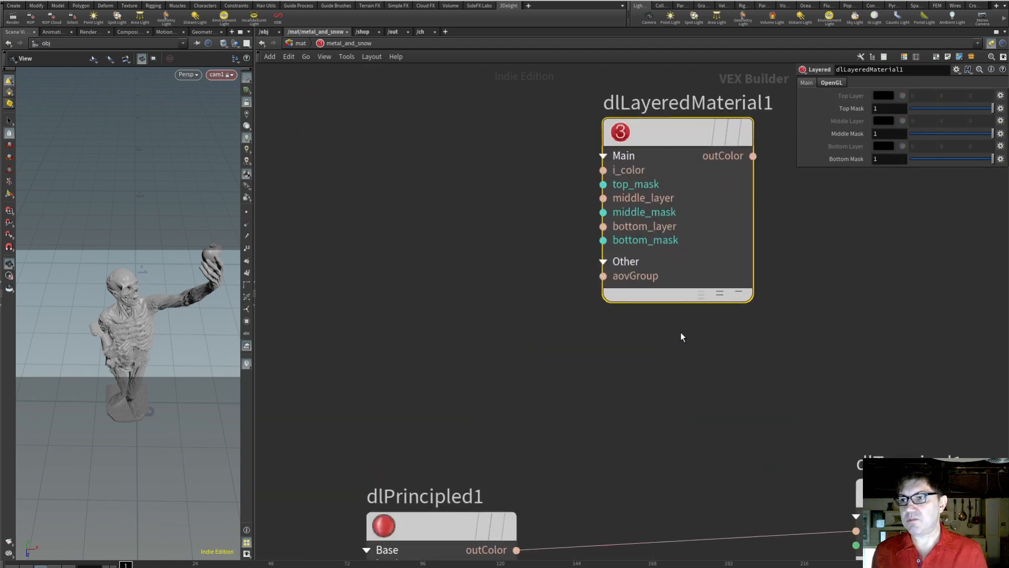
middle_drag(681, 338, 595, 361)
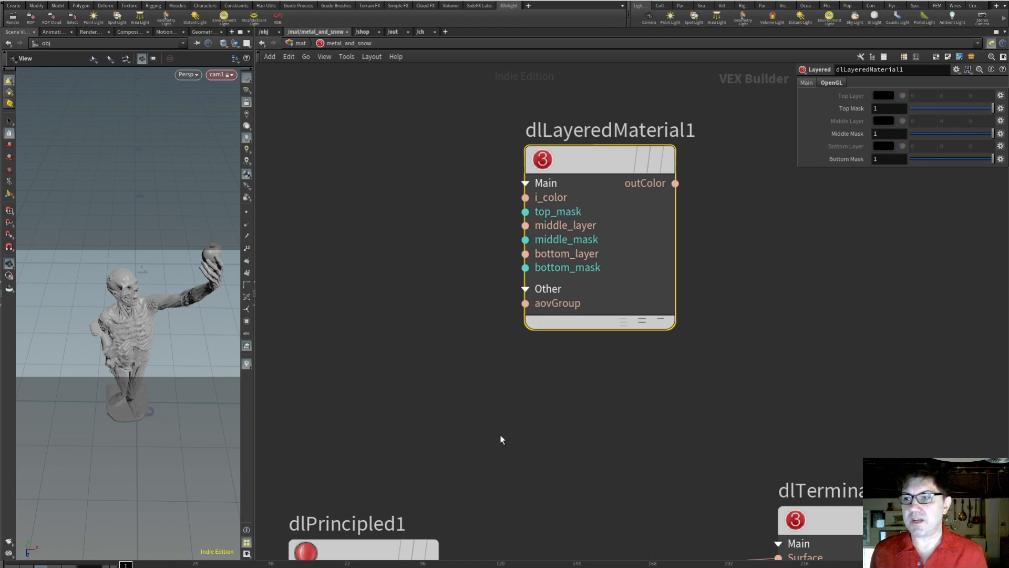
scroll(500, 434, down, 3)
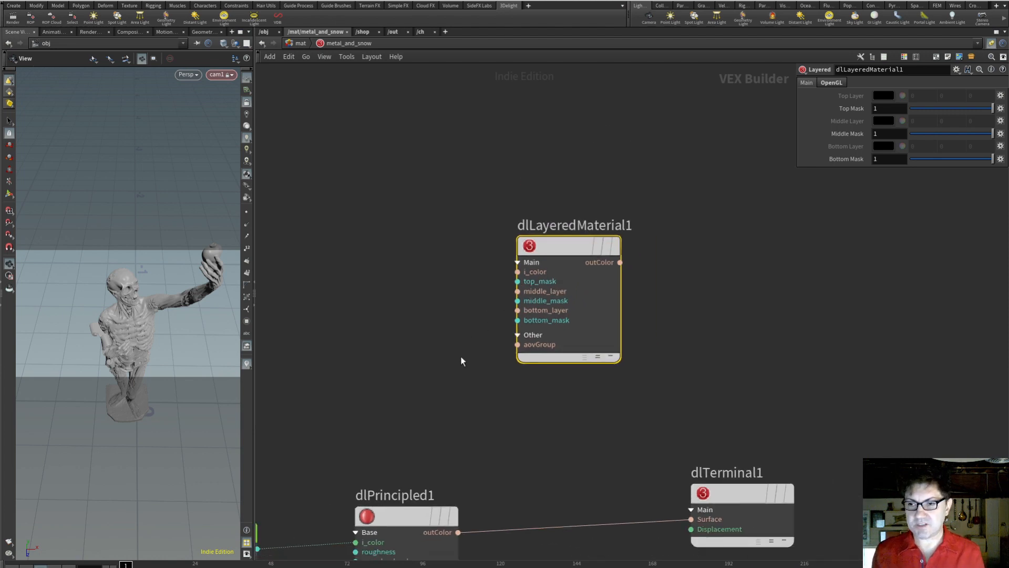
scroll(461, 361, down, 3)
middle_drag(405, 334, 499, 301)
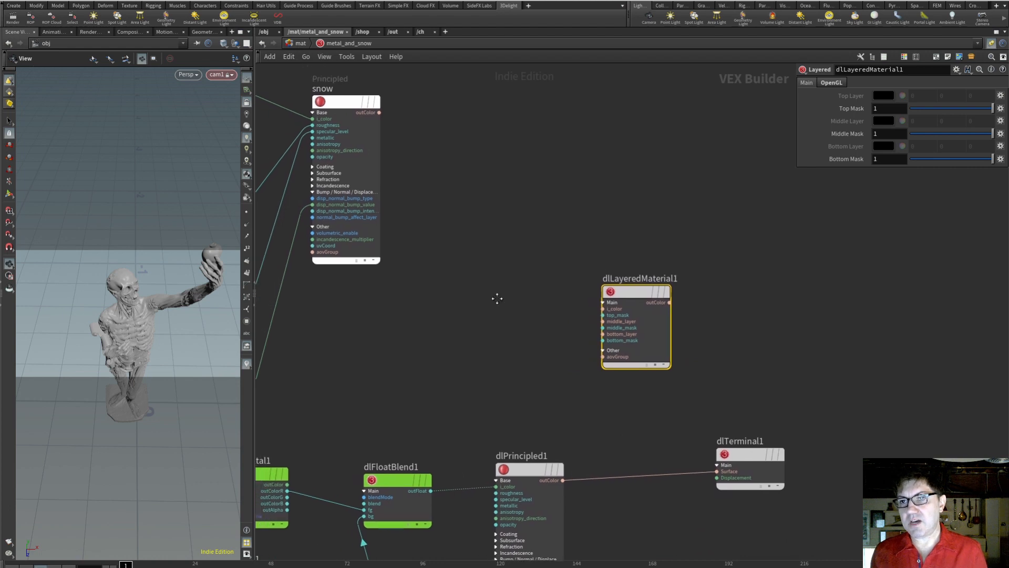
click(380, 113)
click(603, 308)
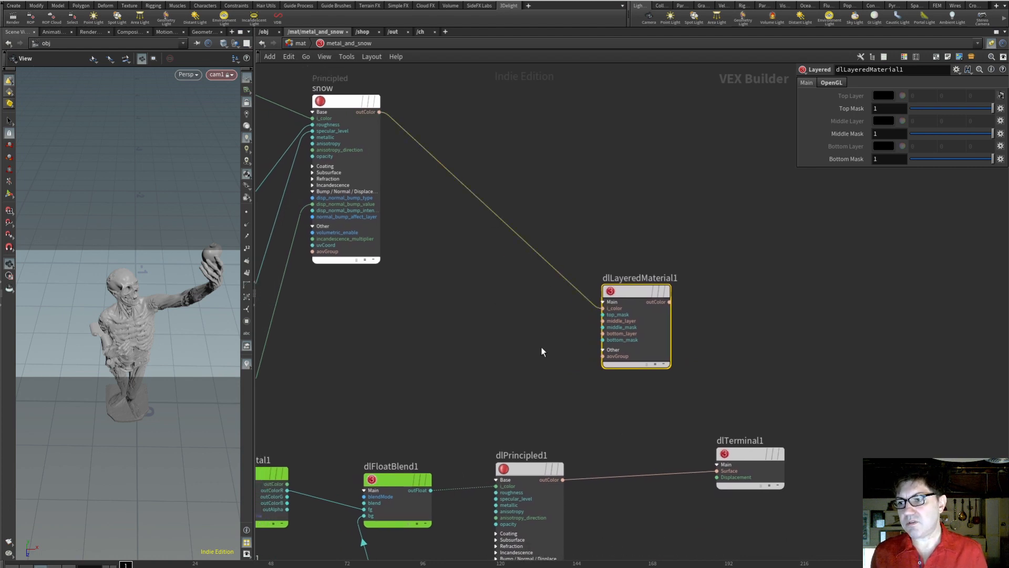
Wire dlLayeredMaterial1's outColor into dlTerminal1's Surface input and check the statue render.
click(669, 302)
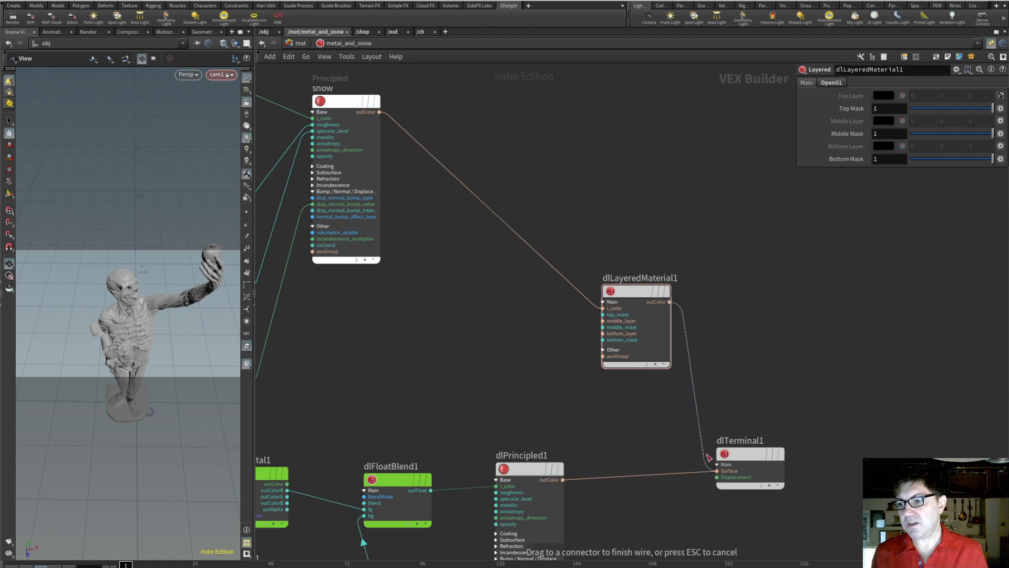
click(716, 471)
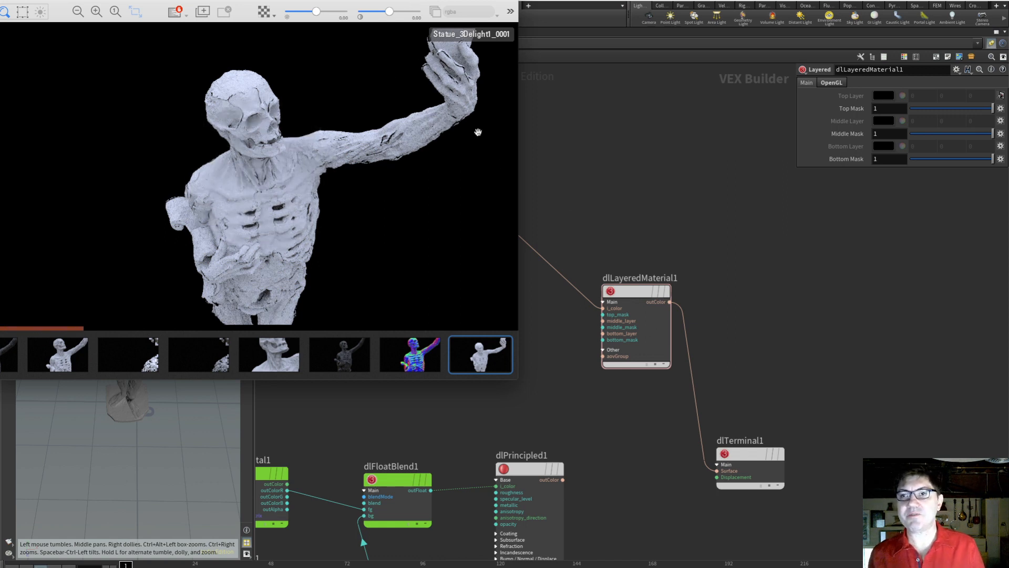
drag(419, 3, 0, 68)
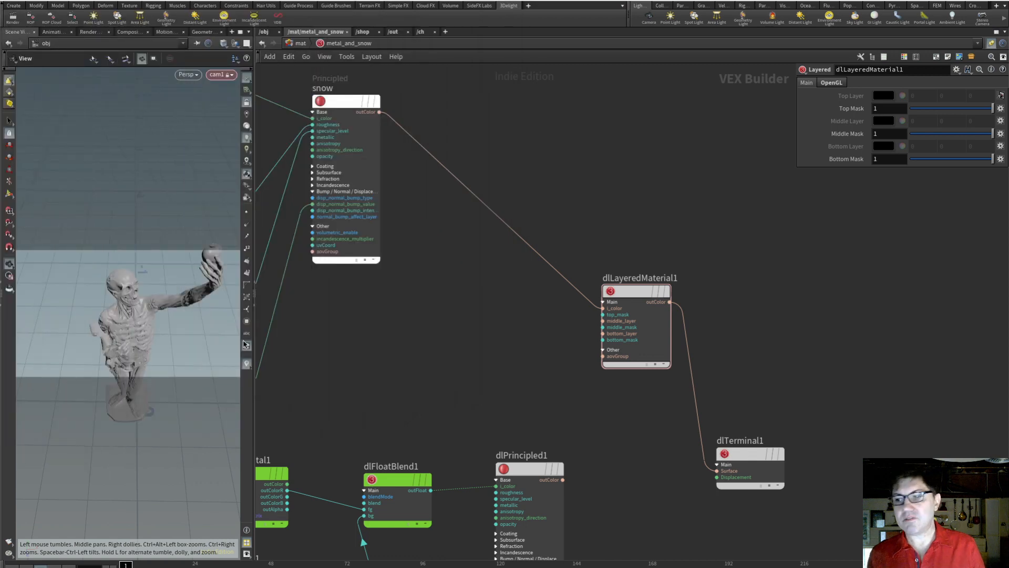
Shift the mask group with dlPrincipled1 farther from dlTerminal1, and move the metal group closer, between dlPrincipled1 and dlTerminal1.
scroll(532, 405, down, 3)
middle_drag(504, 399, 415, 243)
middle_drag(418, 437, 582, 398)
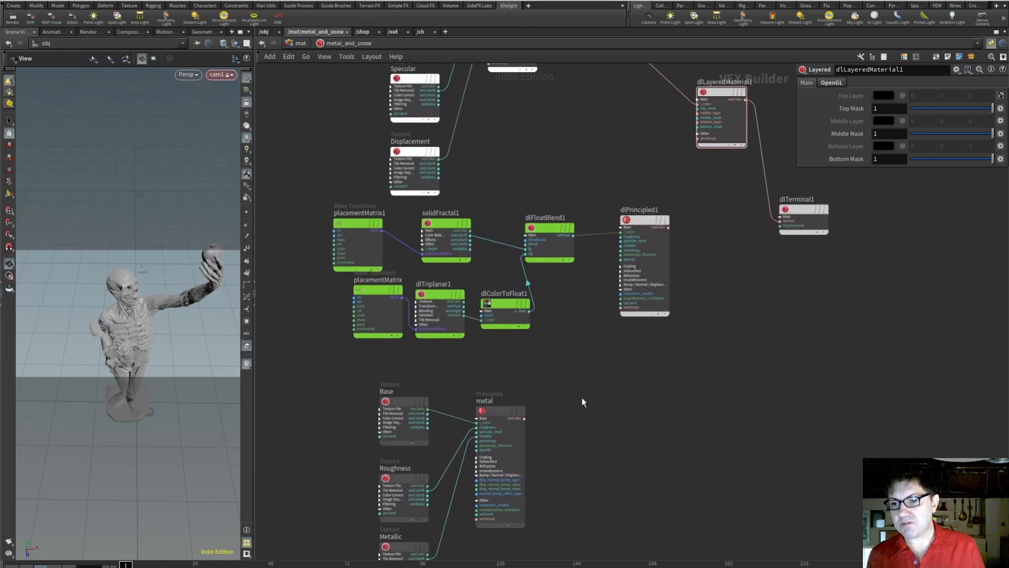
drag(581, 374, 386, 564)
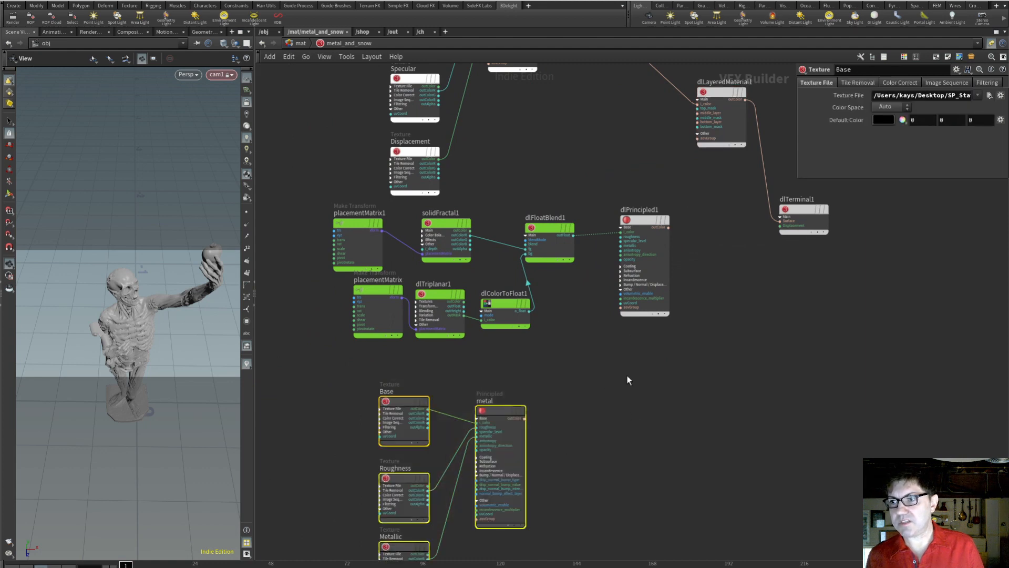
drag(685, 381, 325, 225)
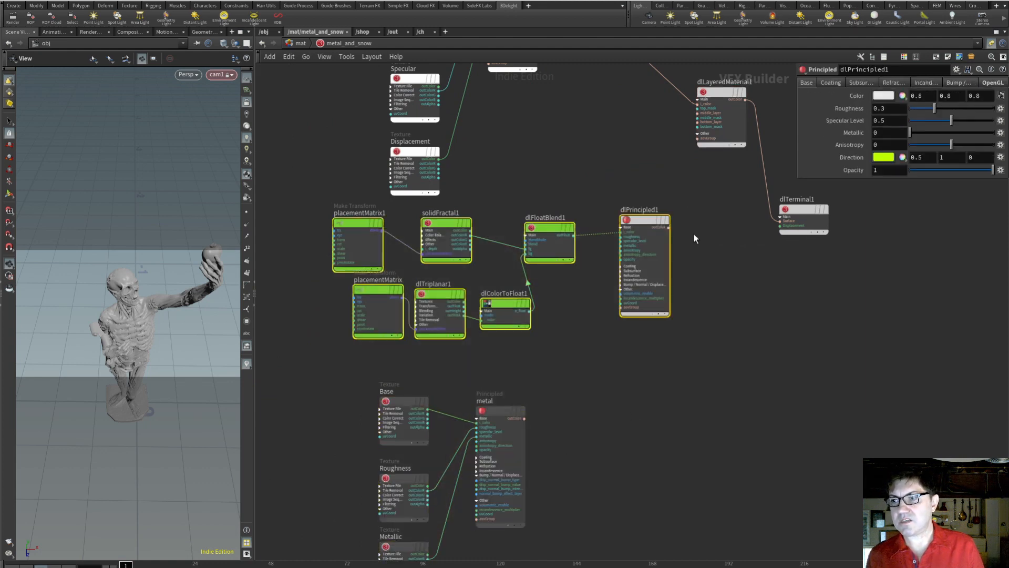
drag(650, 219, 560, 216)
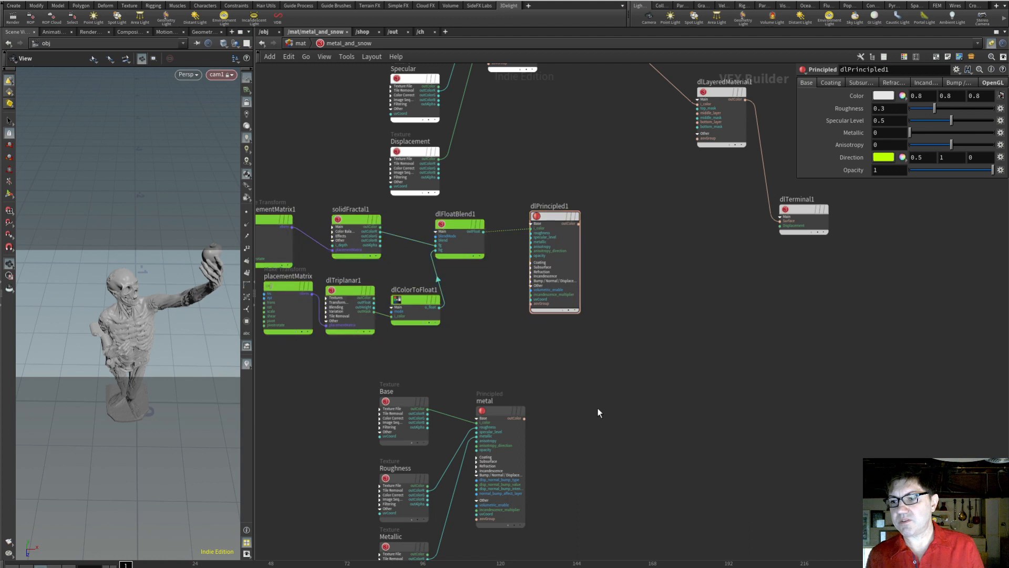
drag(542, 370, 415, 556)
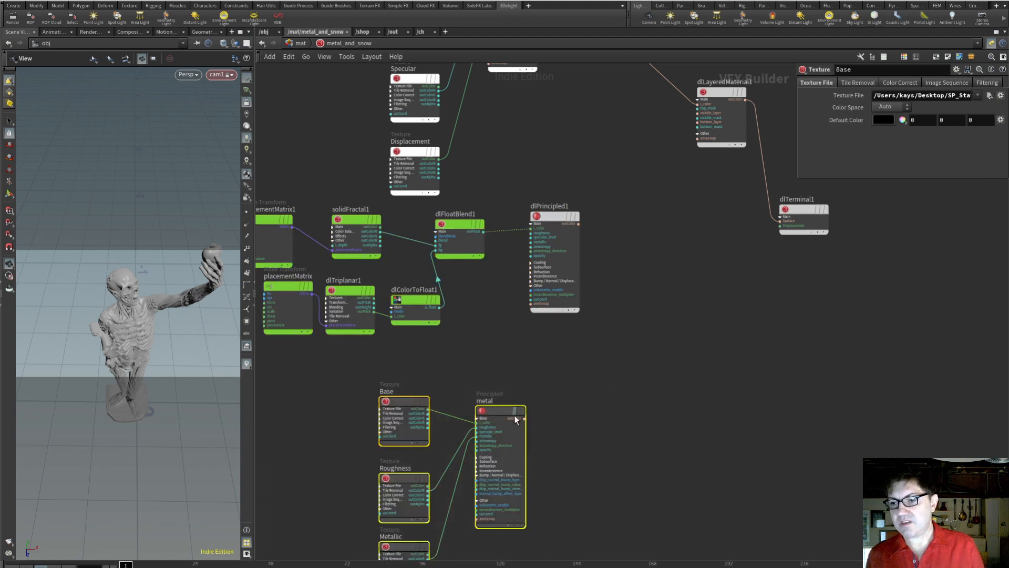
drag(500, 414, 662, 368)
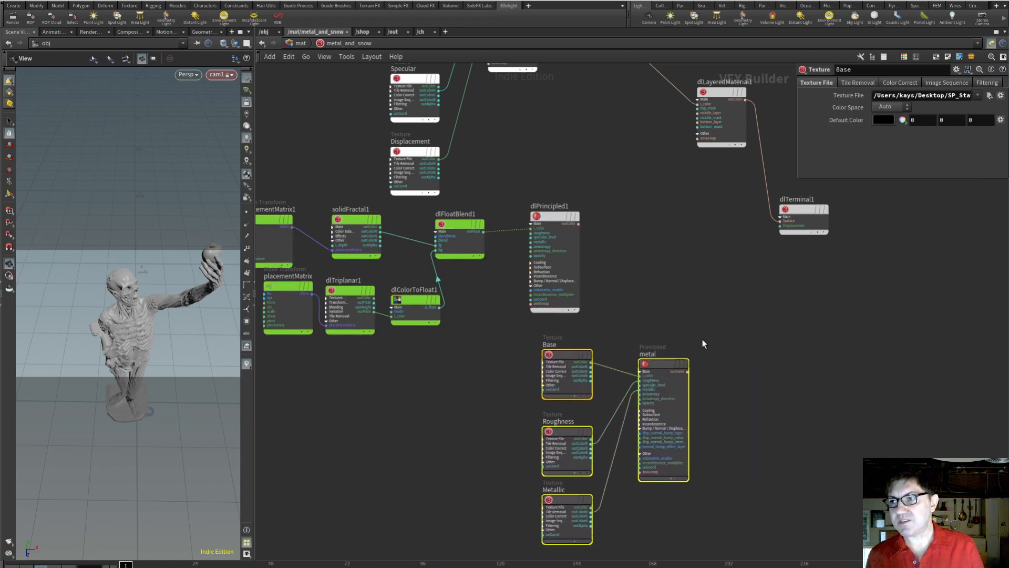
Connect the metal shader's outColor to dlLayeredMaterial1's middle_layer and check the statue render.
scroll(725, 350, up, 3)
middle_drag(690, 308, 513, 463)
middle_drag(554, 349, 558, 386)
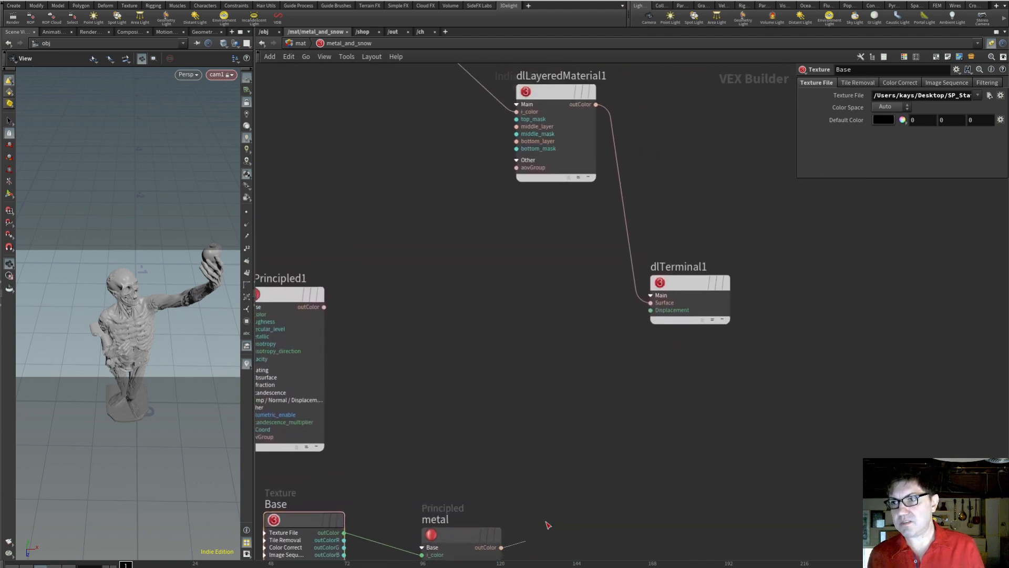
drag(502, 550, 511, 129)
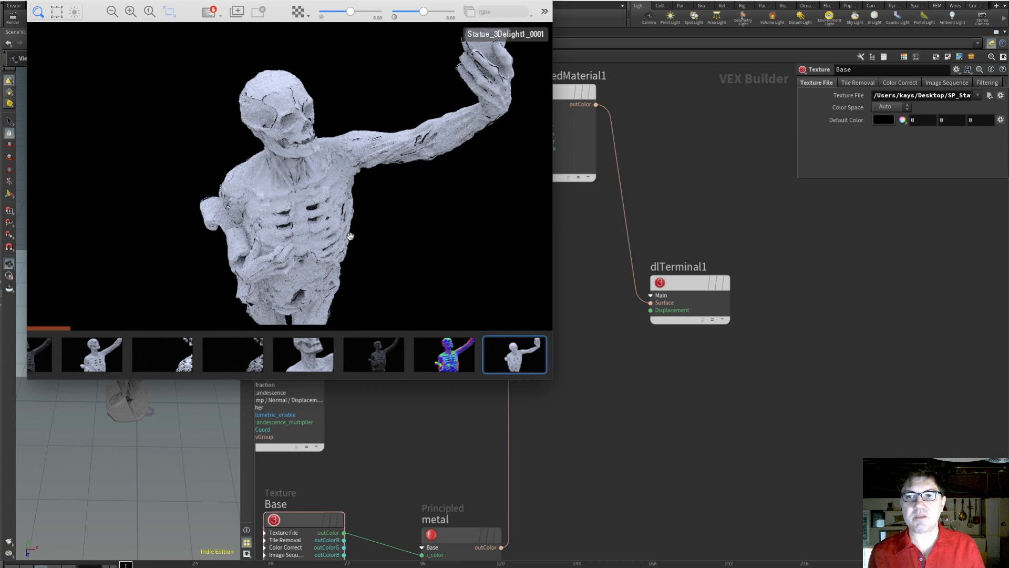
Shift dlPrincipled1 slightly away from dlFloatBlend1 and connect dlFloatBlend1's outFloat to dlLayeredMaterial1's top_mask.
click(691, 165)
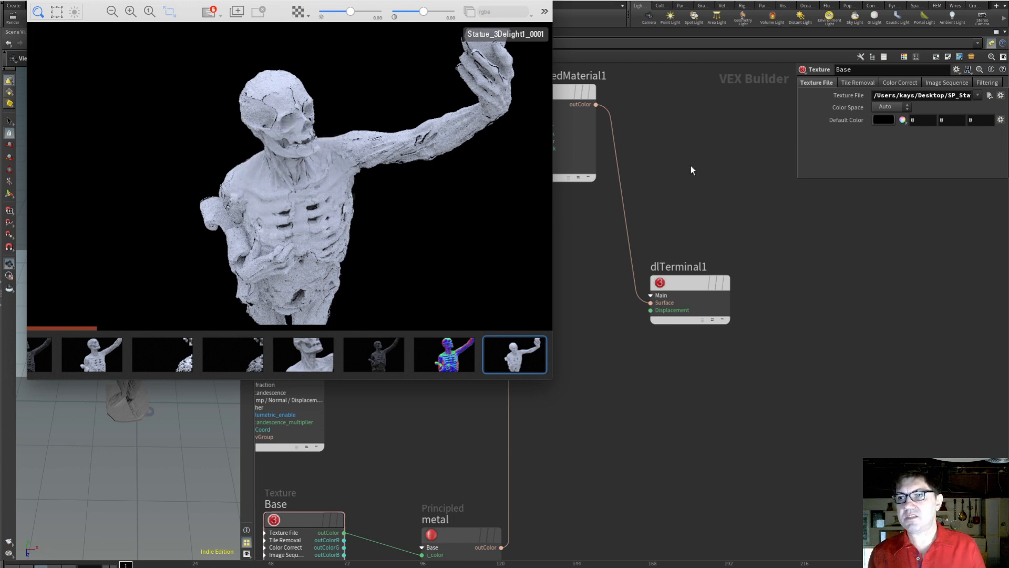
middle_drag(673, 173, 751, 226)
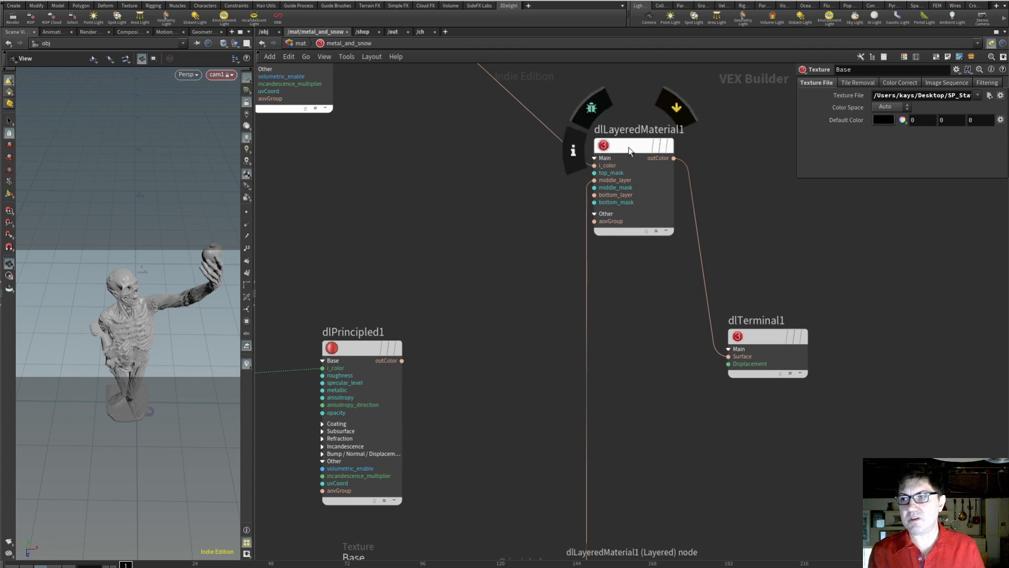
click(633, 179)
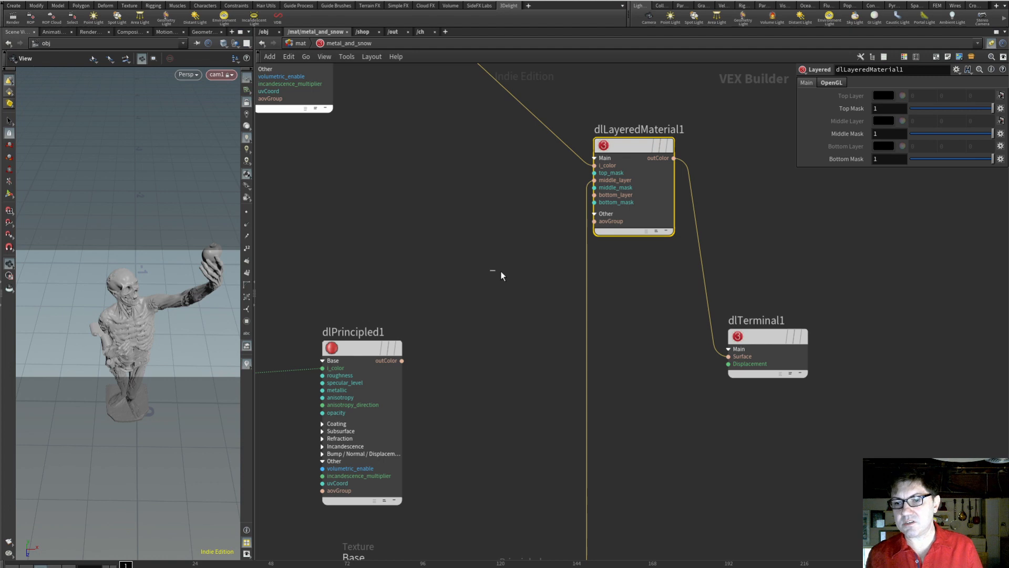
middle_drag(480, 254, 610, 219)
mouse_move(515, 314)
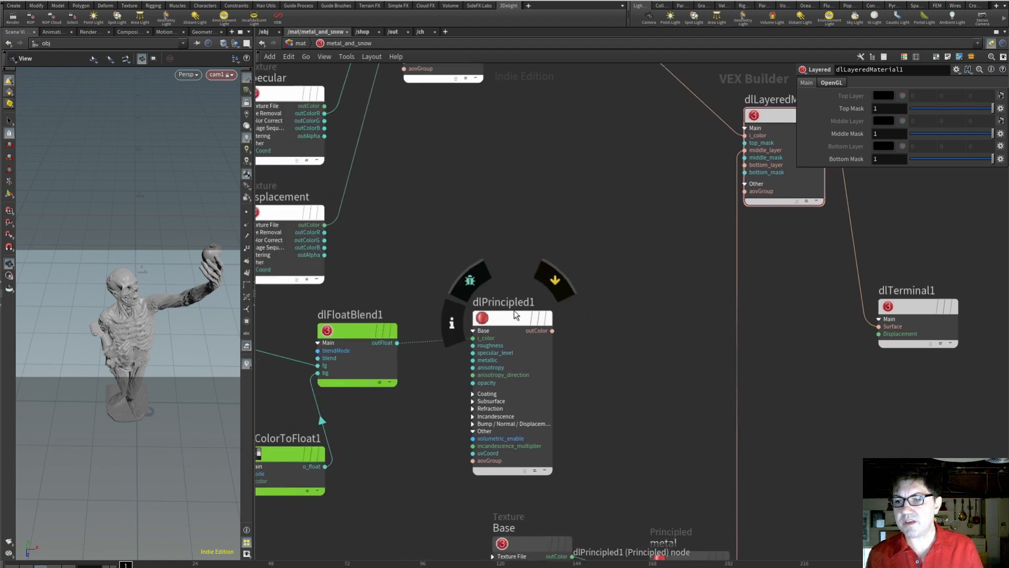
drag(515, 314, 568, 314)
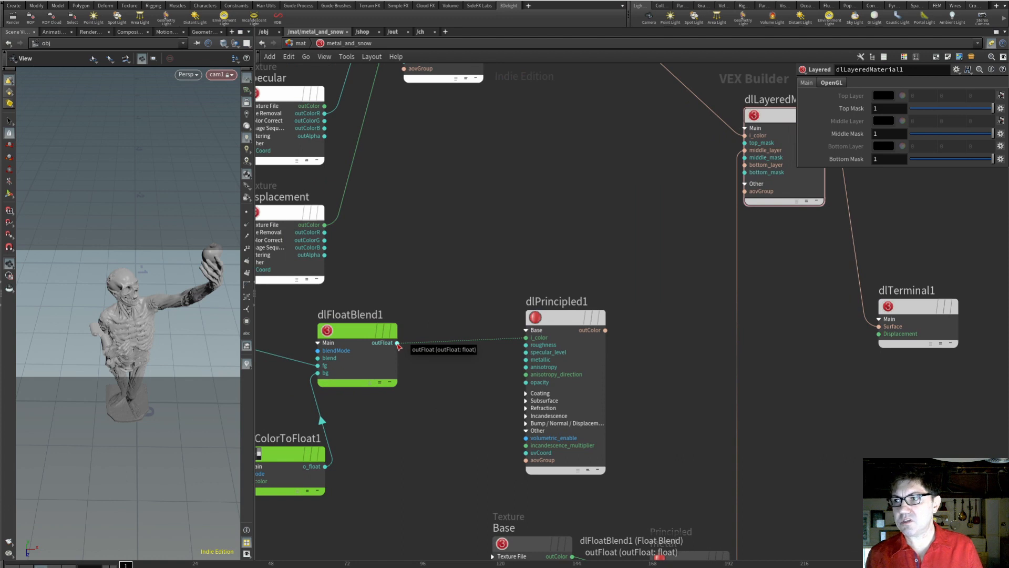
drag(397, 343, 747, 144)
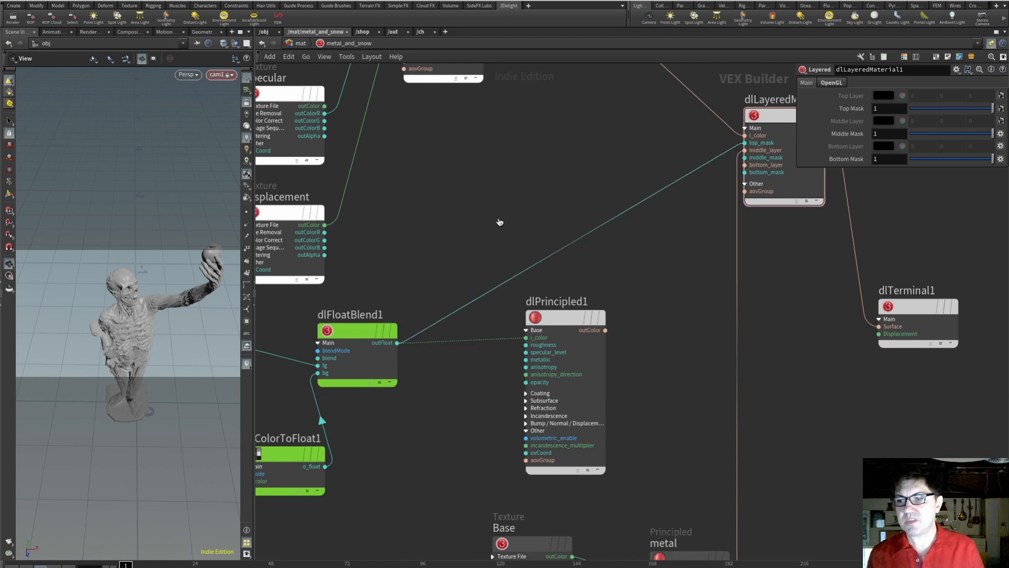
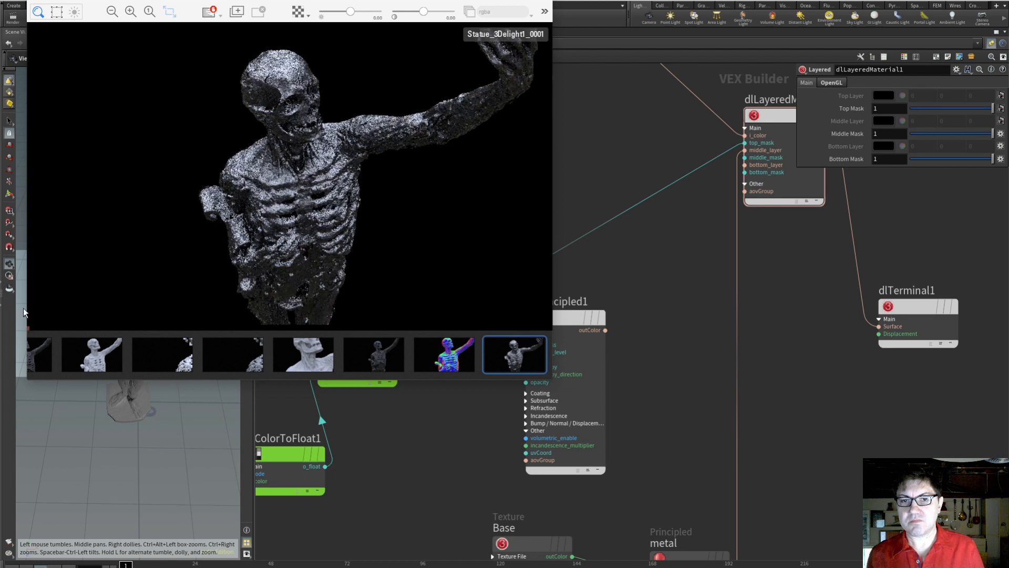
Examine how the snow covers the metal in the statue render from close, overhead and low camera angles.
scroll(20, 303, up, 1)
scroll(20, 303, up, 3)
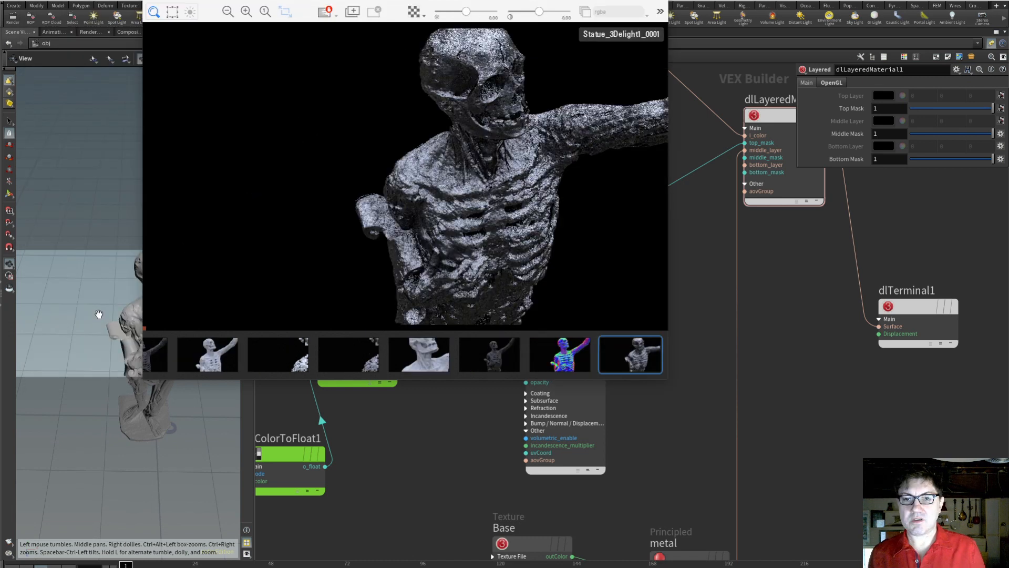
drag(99, 314, 79, 336)
drag(572, 1, 429, 1)
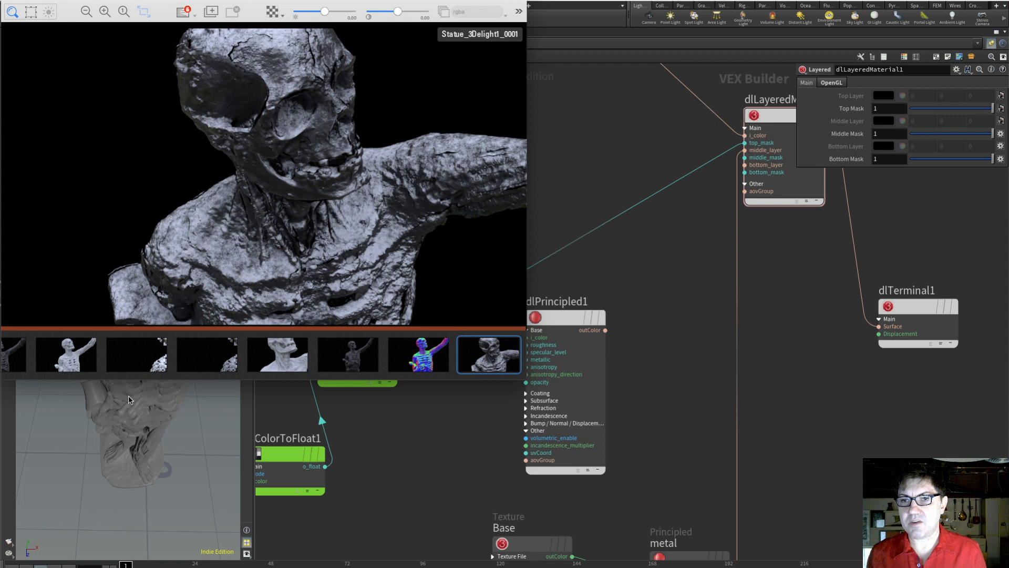
drag(128, 400, 134, 409)
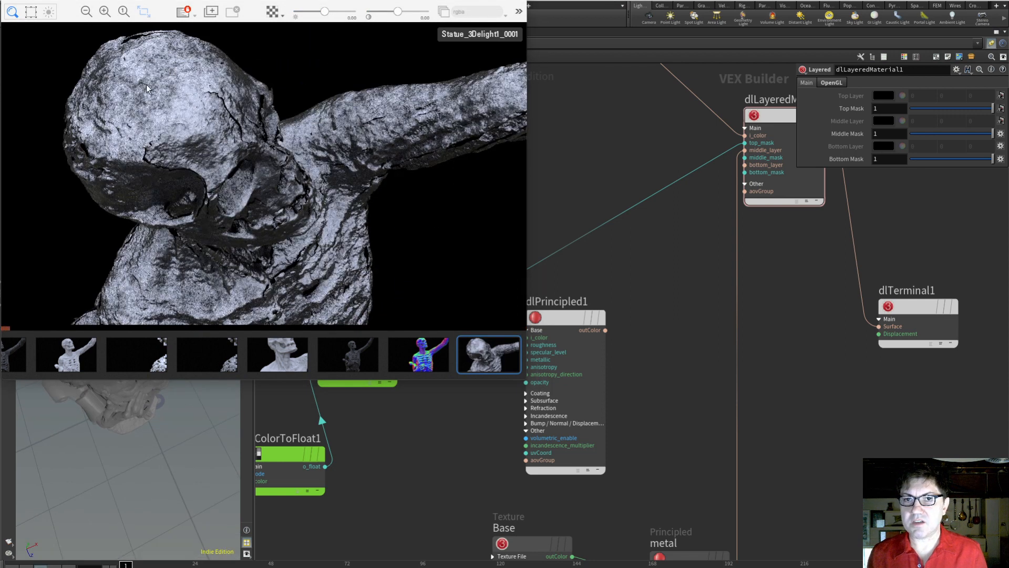
drag(129, 411, 96, 379)
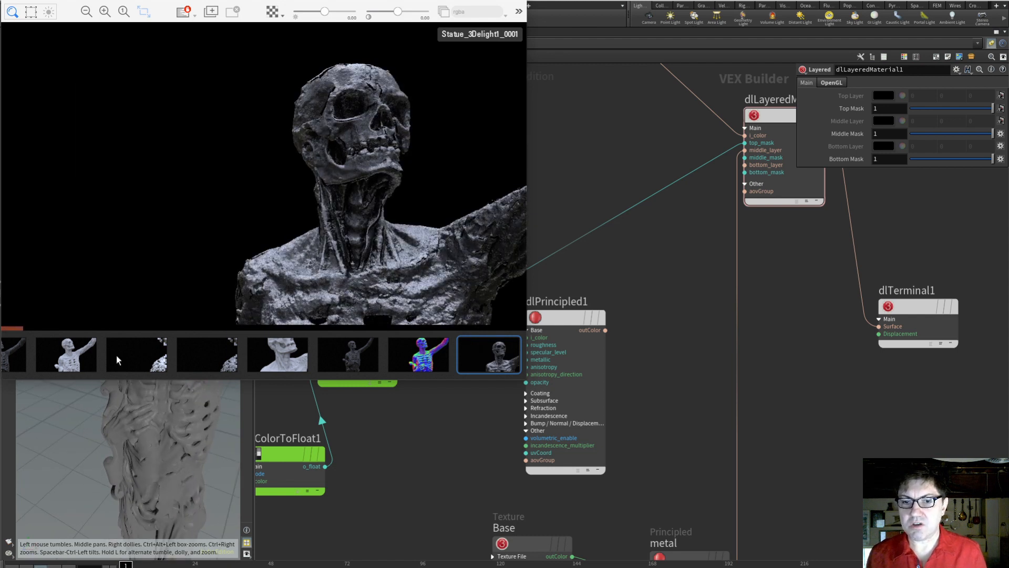
drag(114, 420, 103, 455)
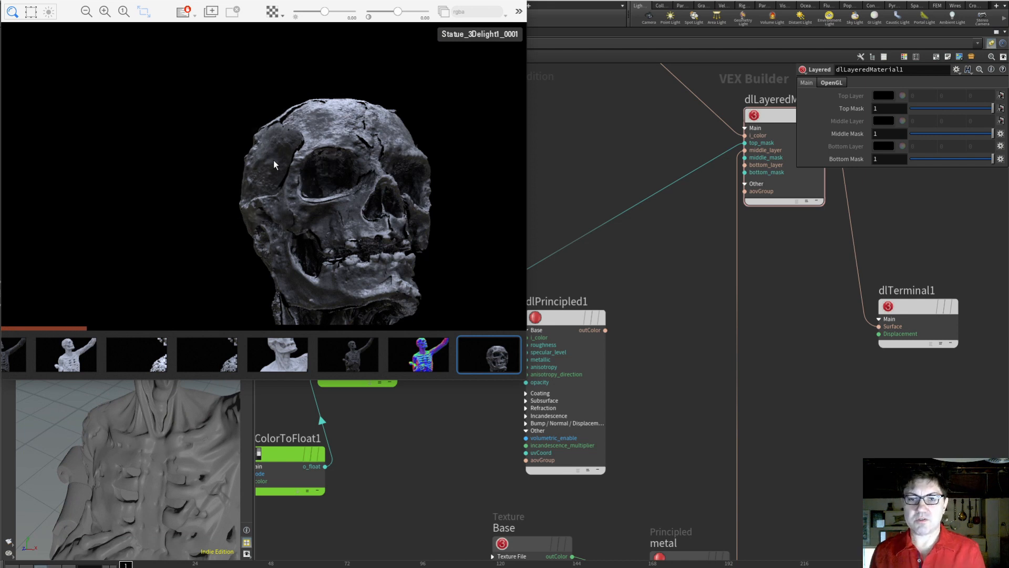
Compare the current snow-and-metal render with the earlier dark metal statue render, and move the render window out of the way.
click(13, 358)
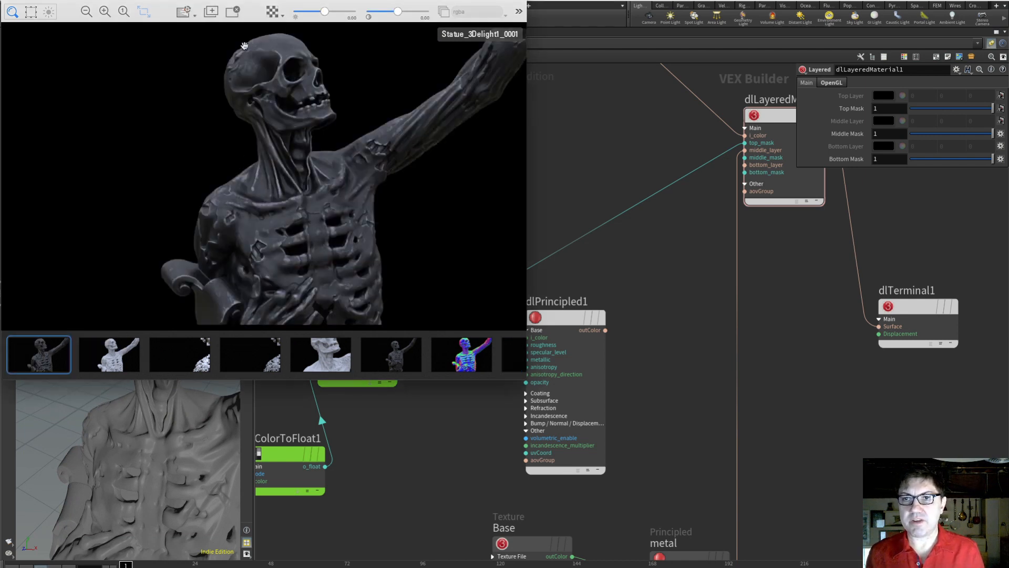
scroll(449, 361, right, 1)
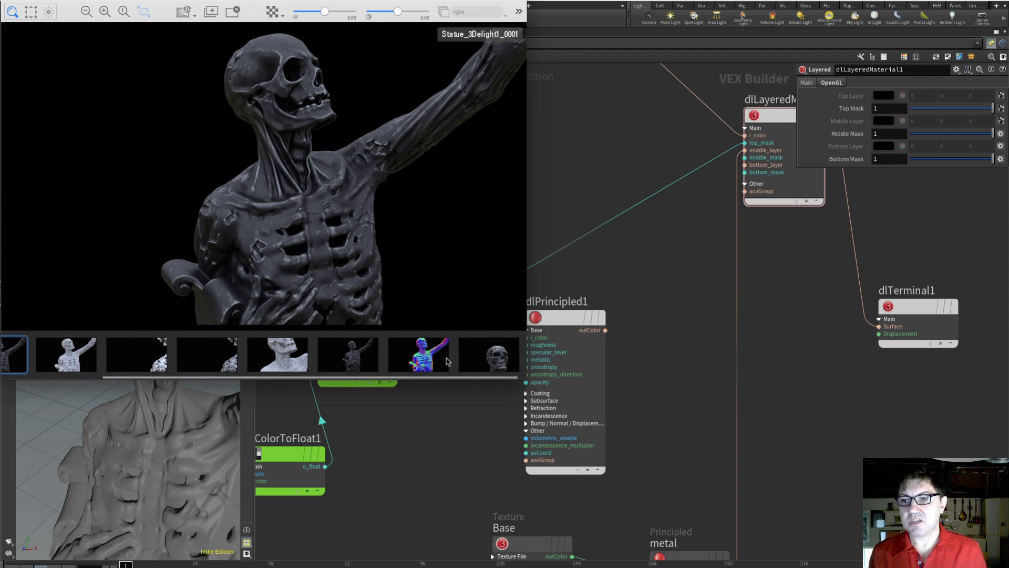
click(490, 354)
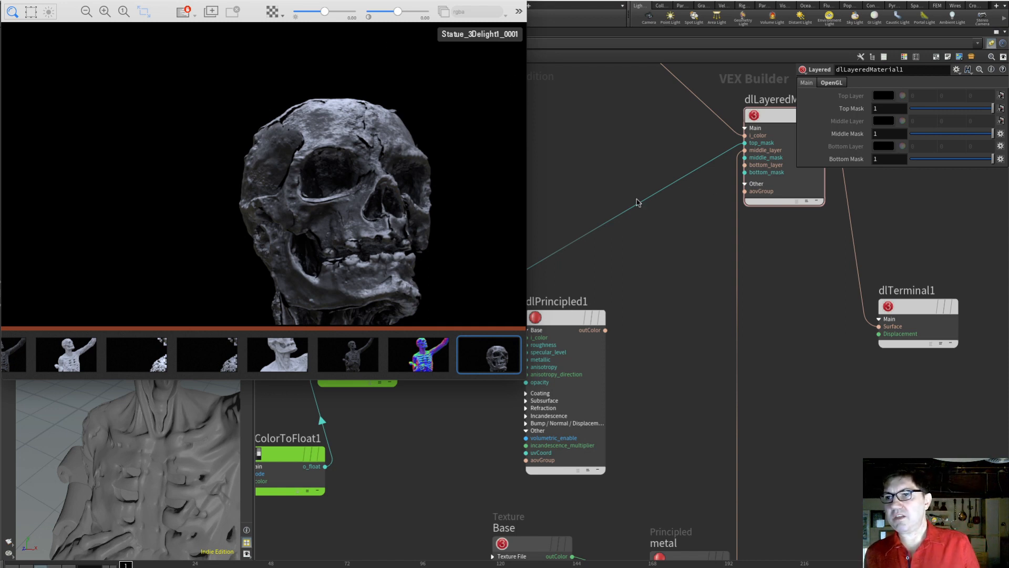
drag(440, 1, 0, 0)
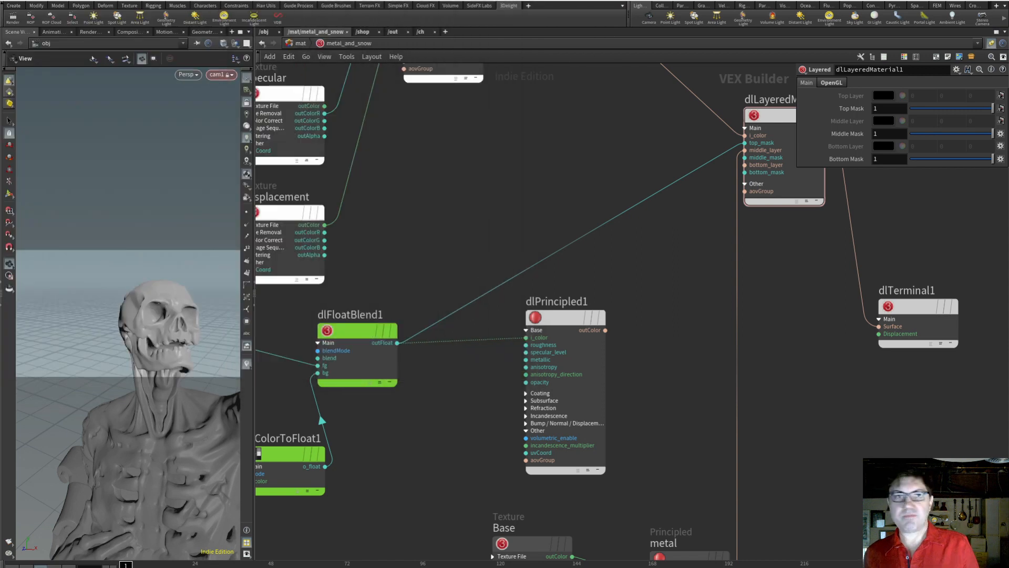
Inspect the snow group's Displacement texture node and the dlFloatBlend1 mask network near it.
middle_drag(633, 158, 543, 186)
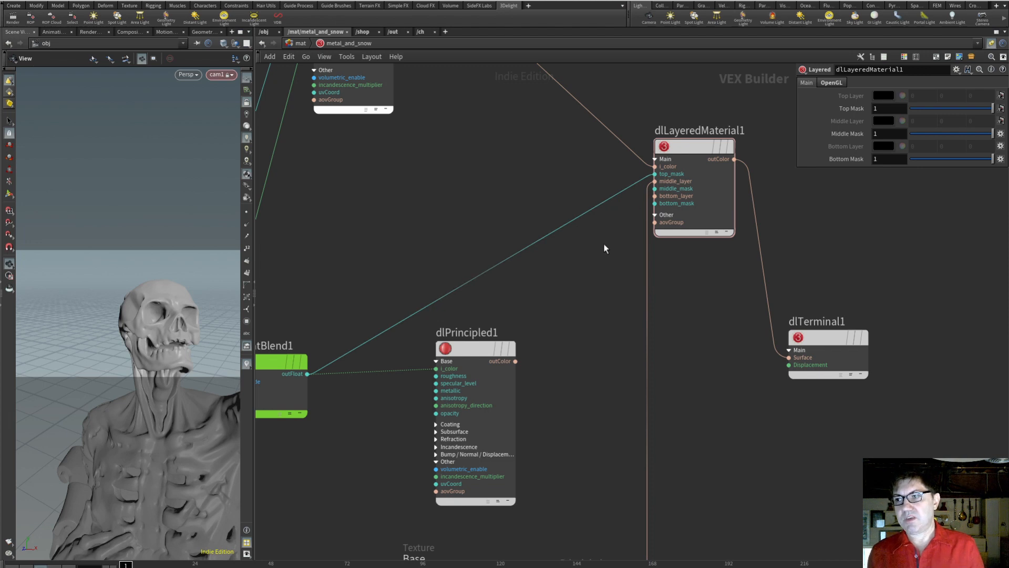
scroll(434, 238, down, 3)
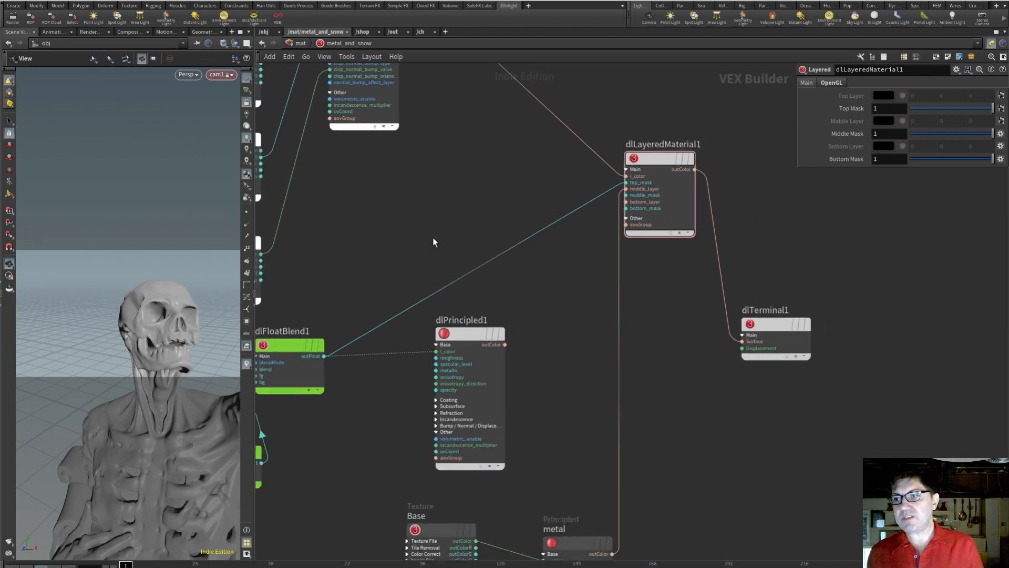
middle_drag(434, 237, 503, 227)
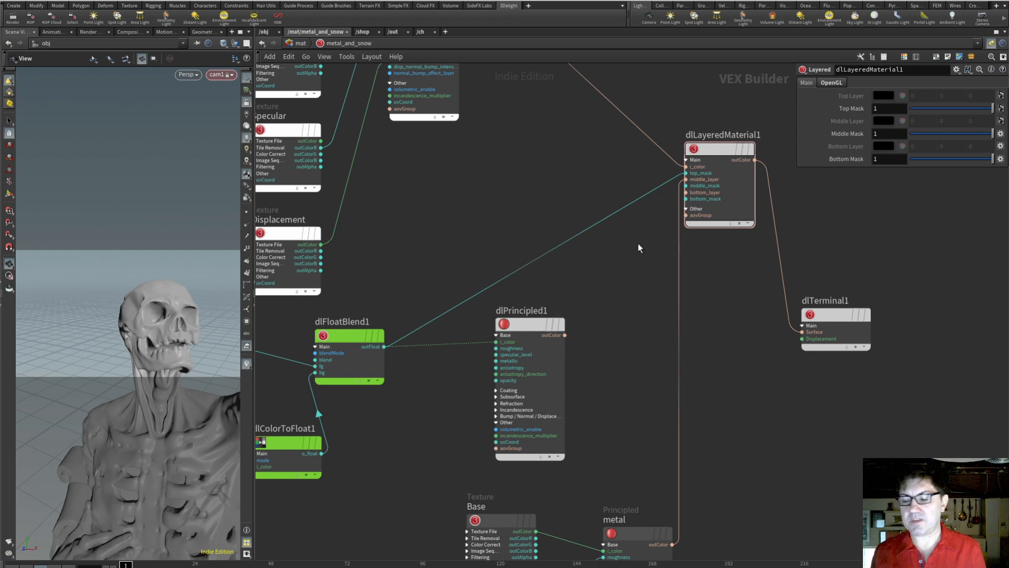
scroll(451, 391, down, 2)
middle_drag(441, 395, 528, 481)
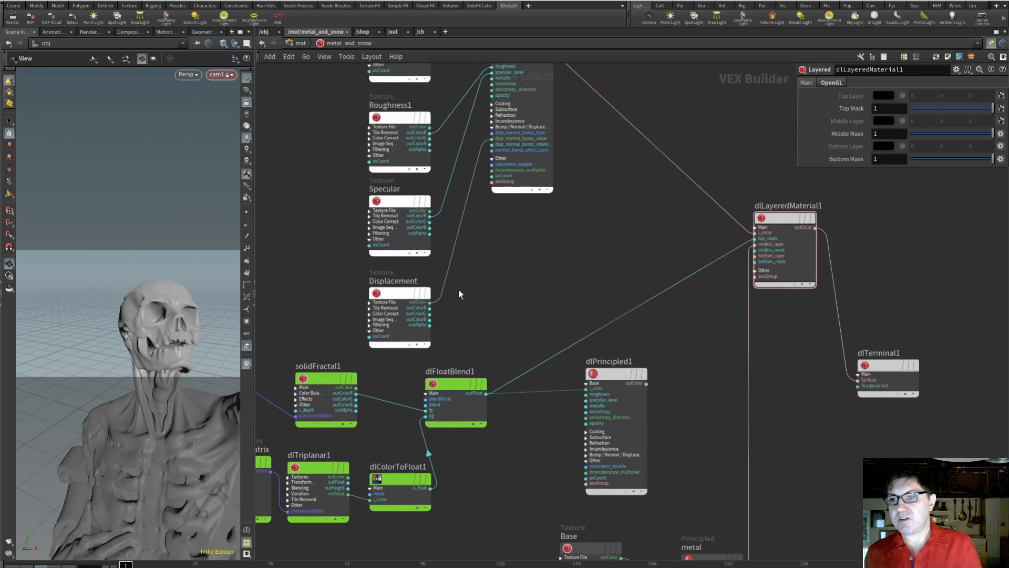
click(402, 294)
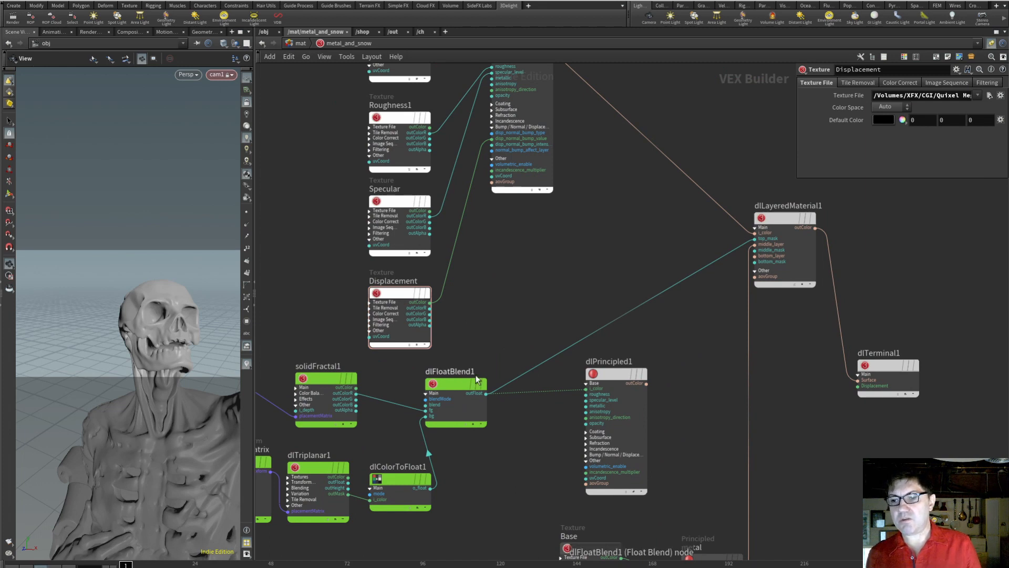
mouse_move(503, 372)
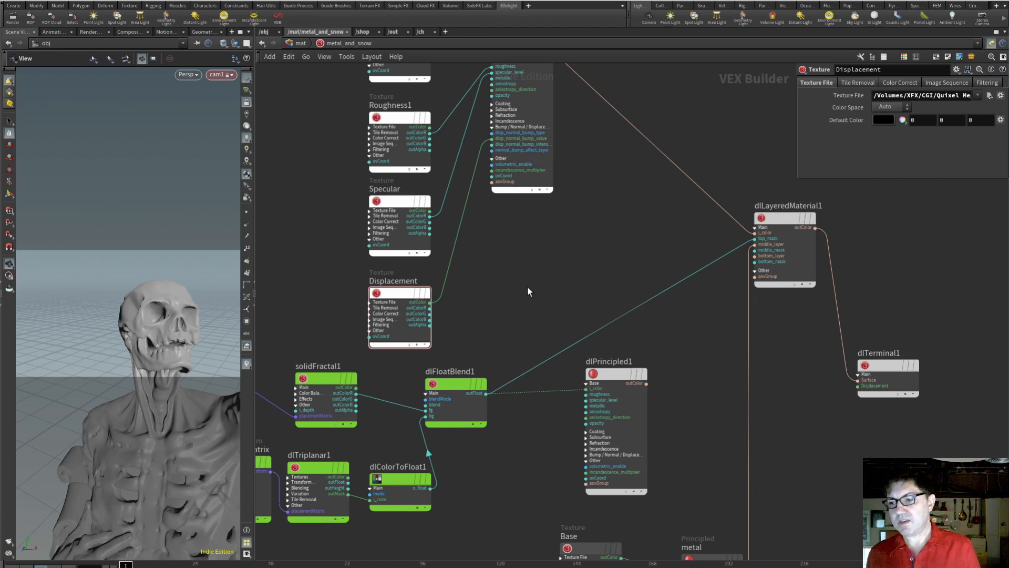
Move dlPrincipled1 closer to dlLayeredMaterial1 and wire its outColor into dlTerminal1's Surface input to preview the mask.
middle_drag(677, 384, 654, 392)
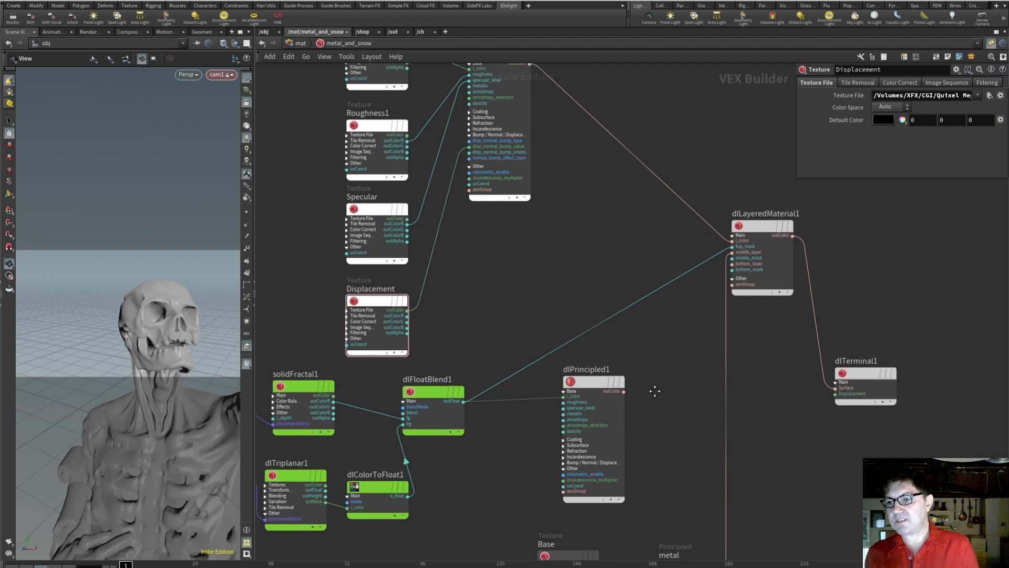
drag(589, 382, 648, 356)
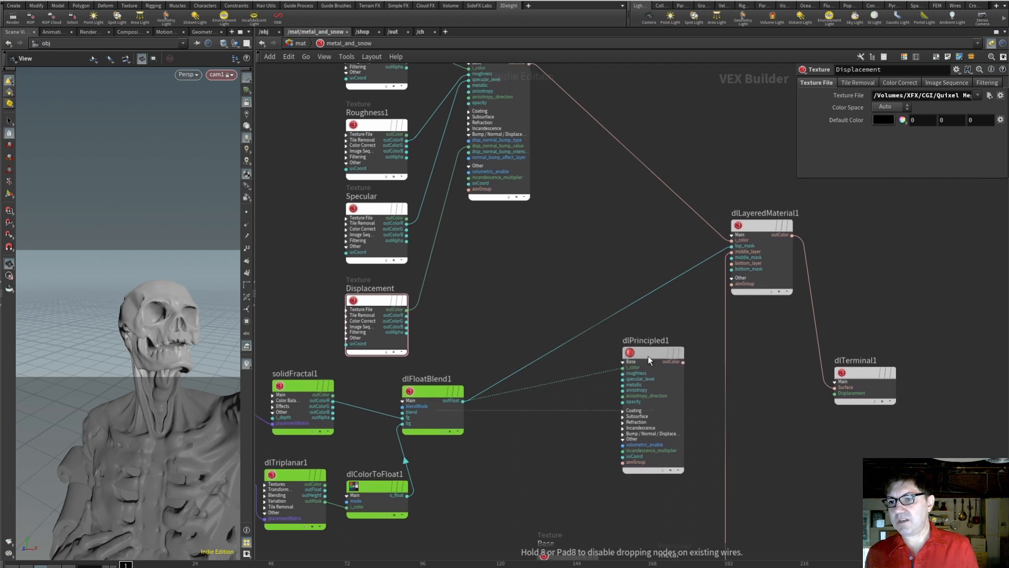
mouse_move(650, 352)
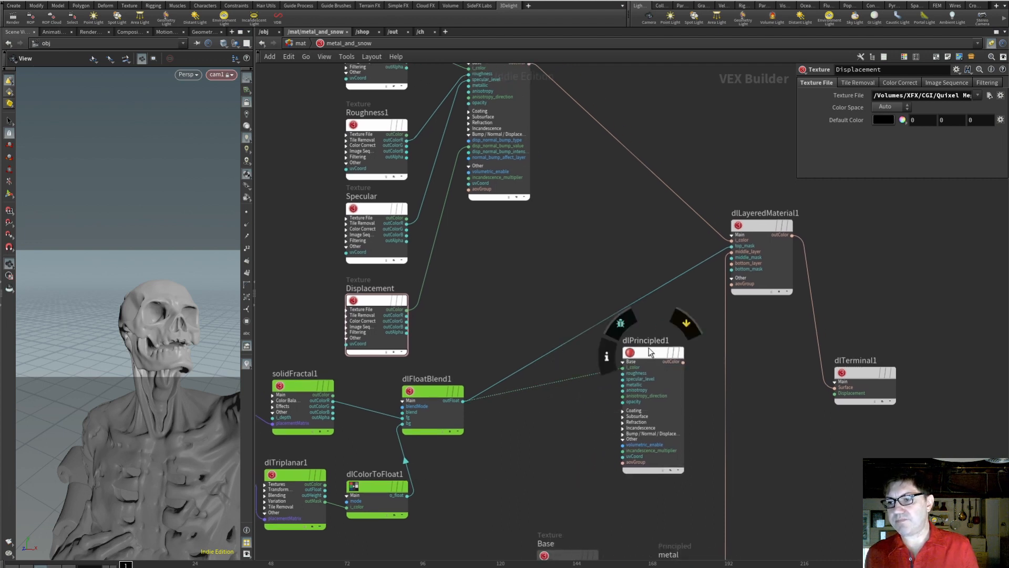
click(683, 361)
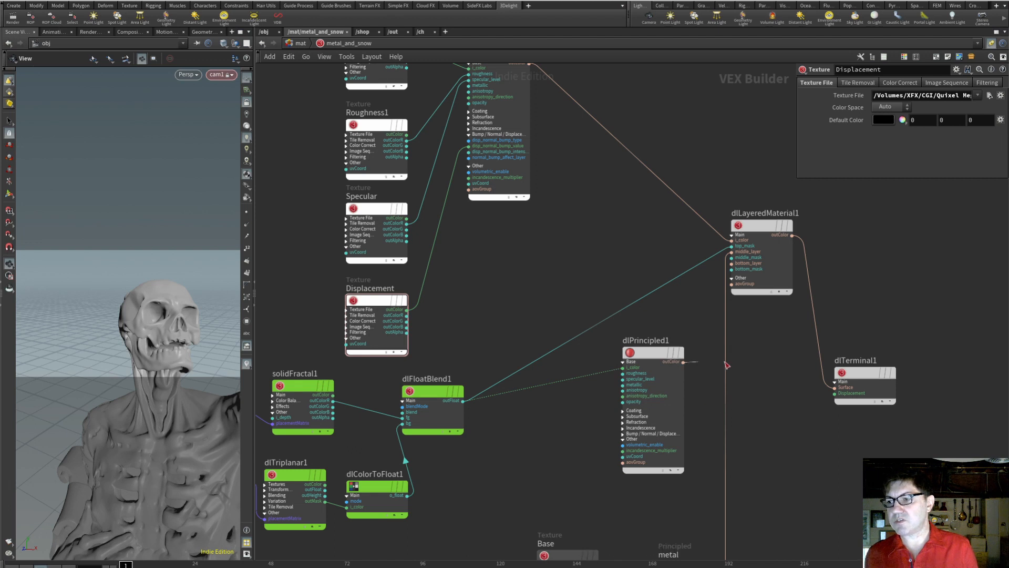
click(836, 387)
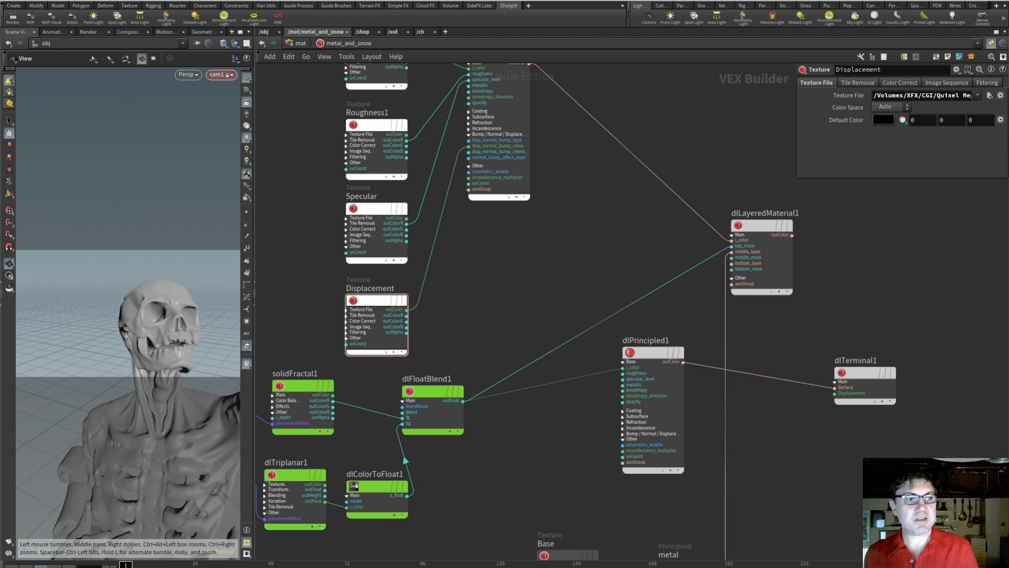
Check the black-and-white mask render on the skull and shoulders, and move the render window away.
drag(1, 76, 308, 5)
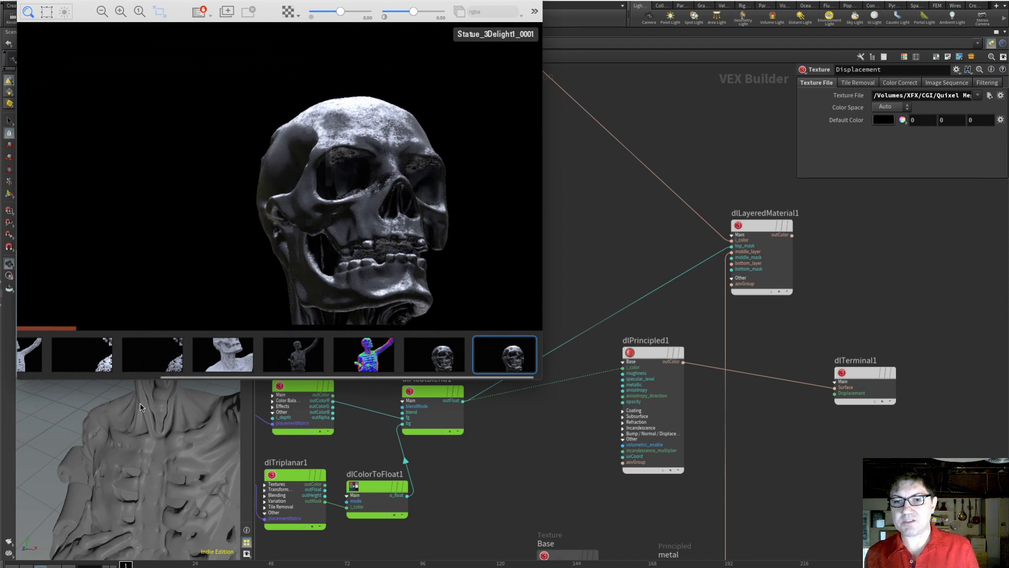
drag(118, 418, 140, 416)
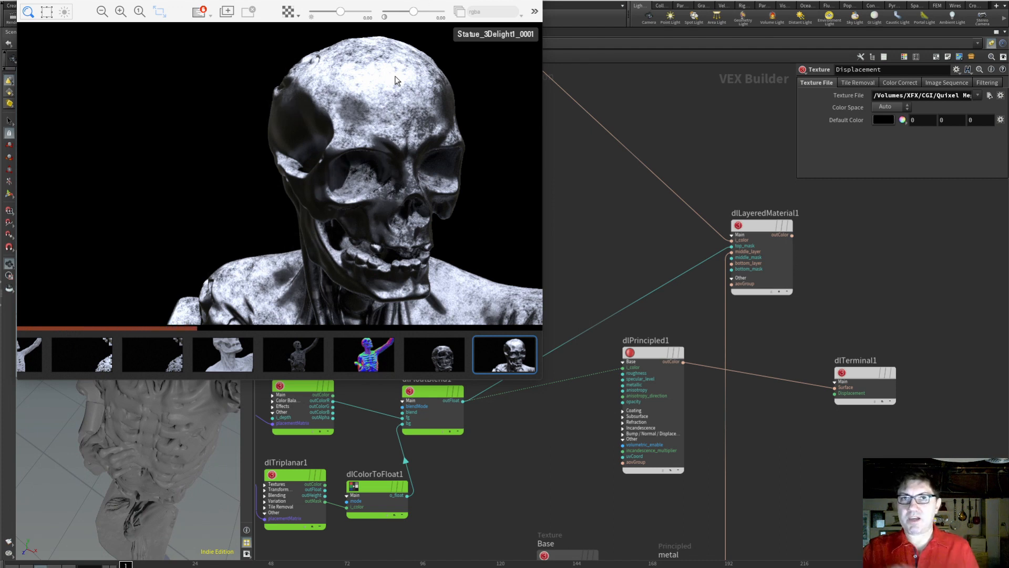
drag(440, 2, 0, 60)
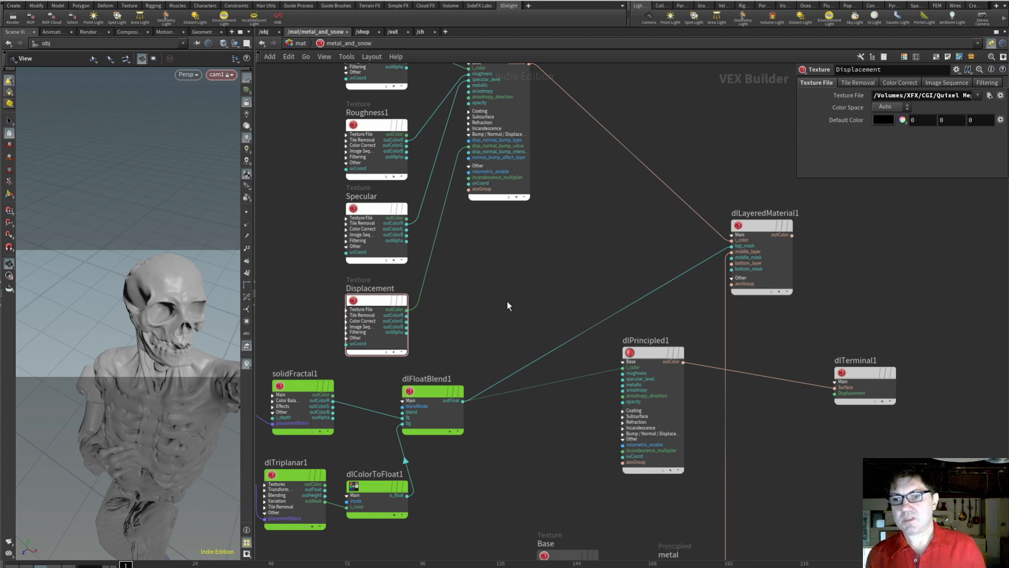
Add a 3Delight Float Blend node between the snow's Displacement texture and dlLayeredMaterial1, just above dlFloatBlend1.
key(Tab)
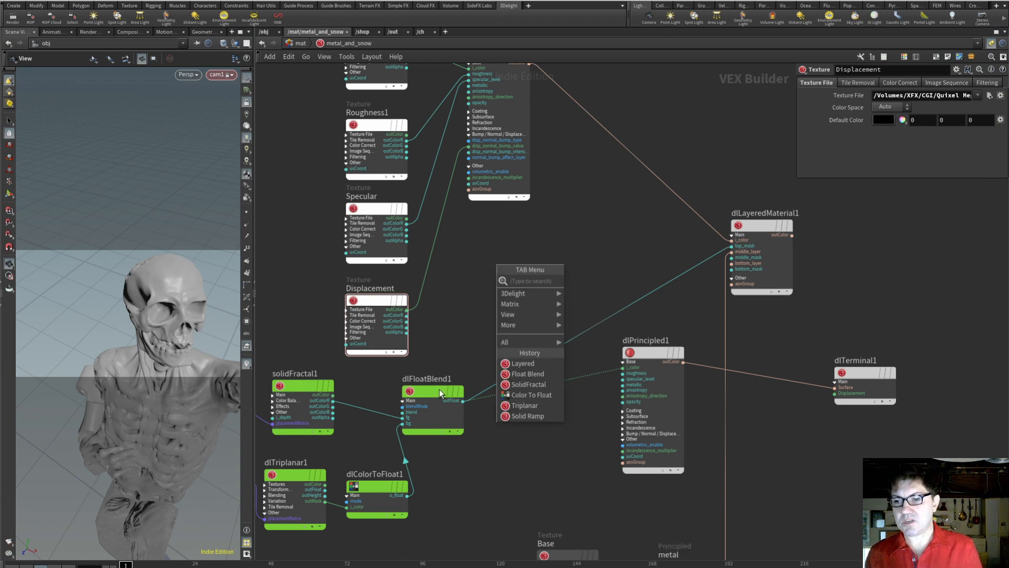
mouse_move(538, 296)
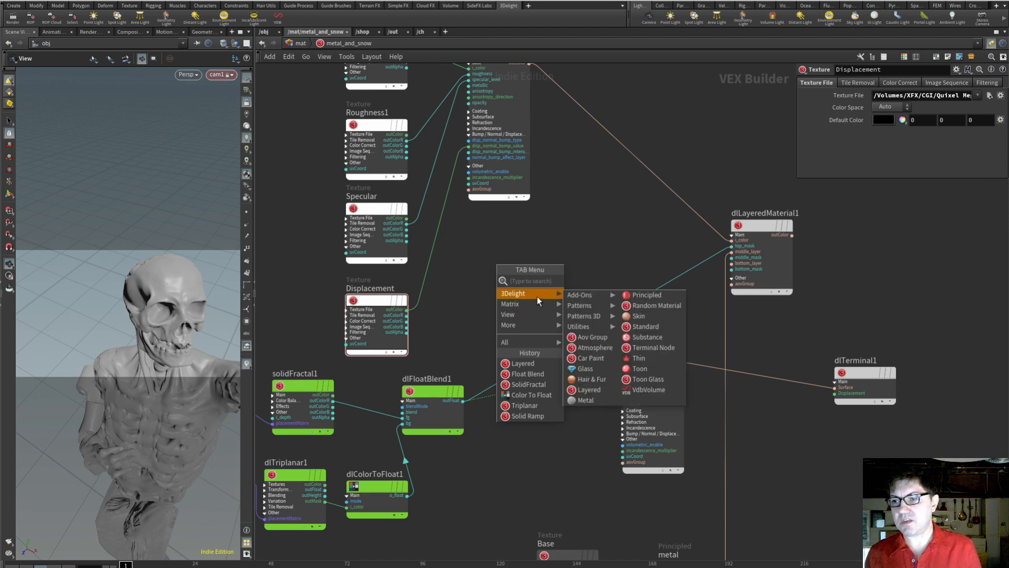
mouse_move(587, 327)
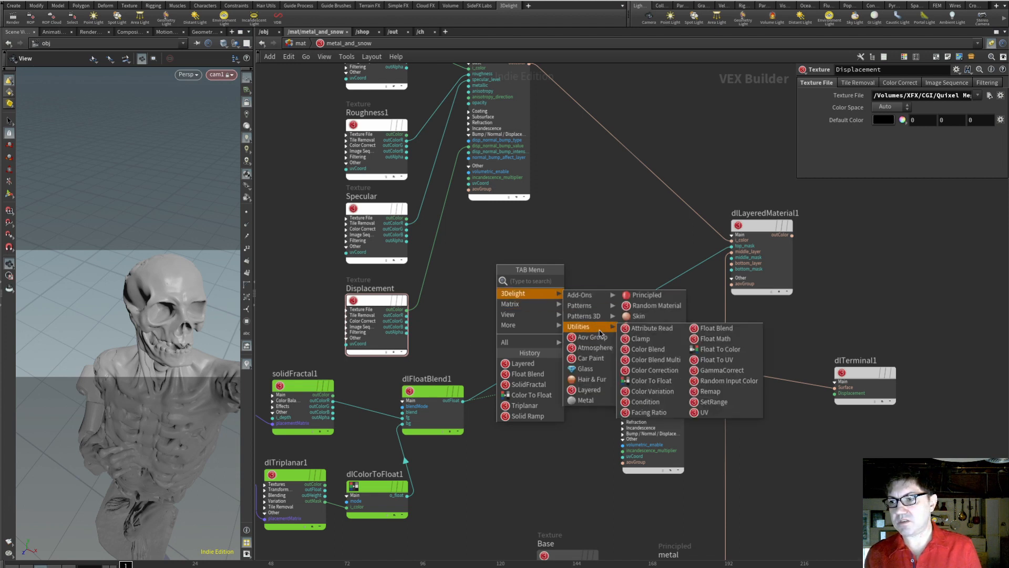
click(709, 328)
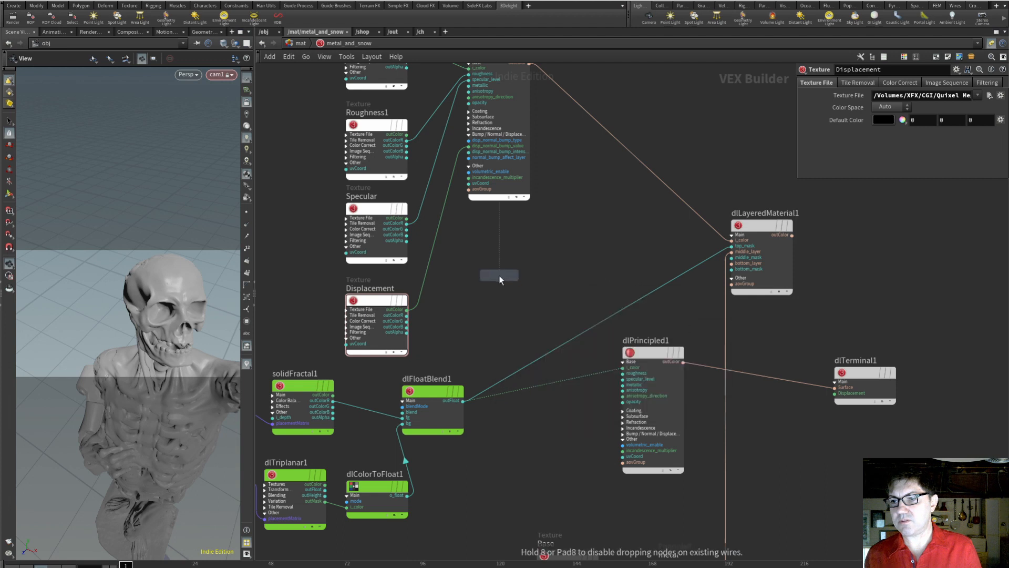
click(502, 278)
mouse_move(500, 271)
mouse_down()
mouse_move(500, 280)
mouse_move(500, 265)
mouse_up()
click(469, 292)
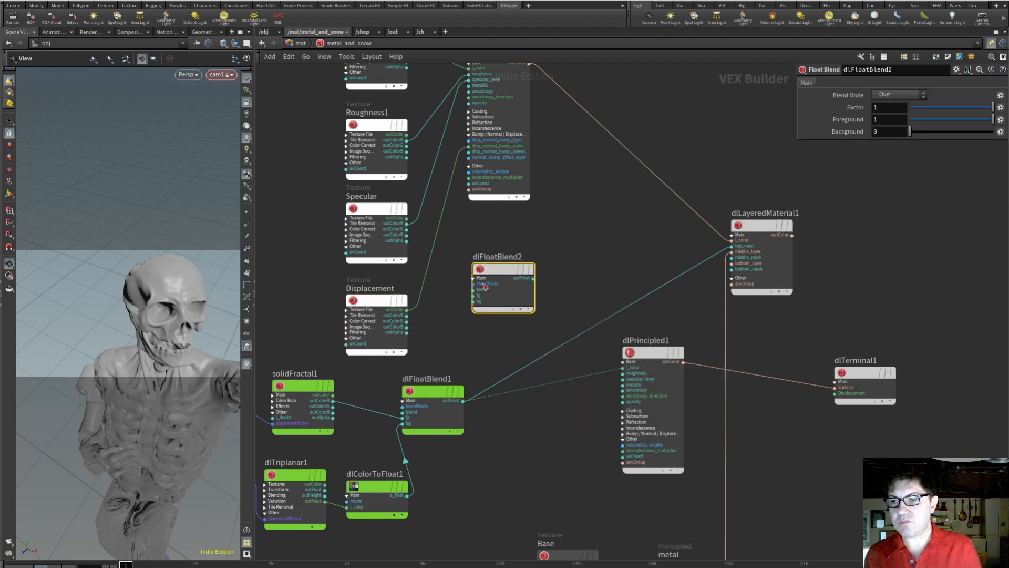
Wire the snow Displacement texture's outColorR into the fg input of dlFloatBlend2.
click(408, 310)
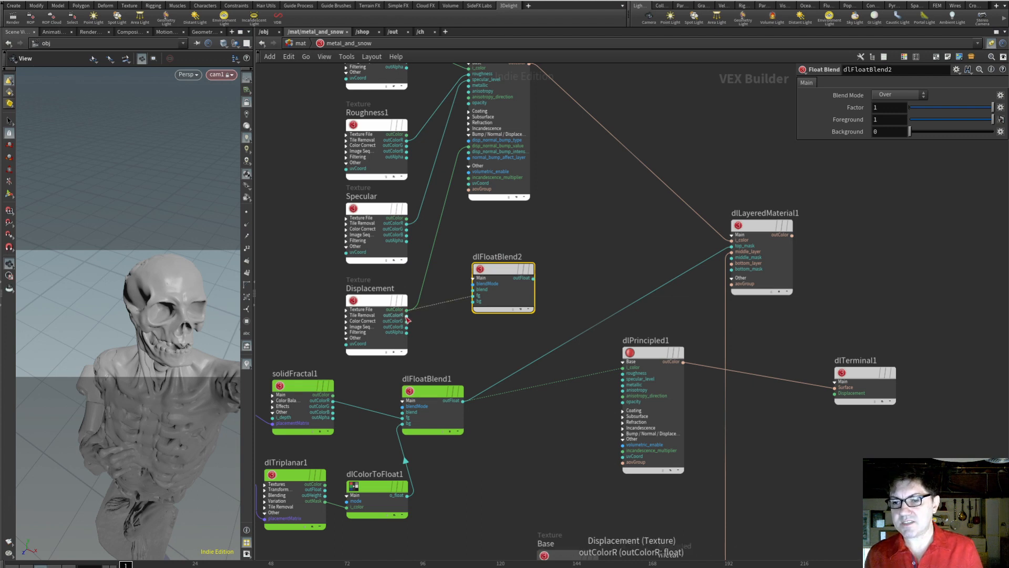
scroll(405, 316, up, 3)
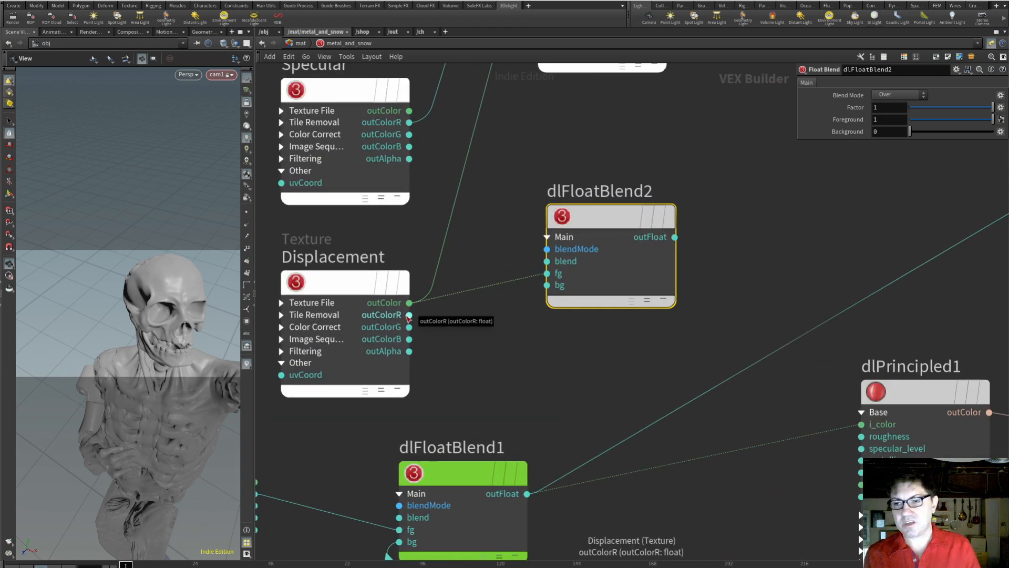
drag(409, 315, 547, 275)
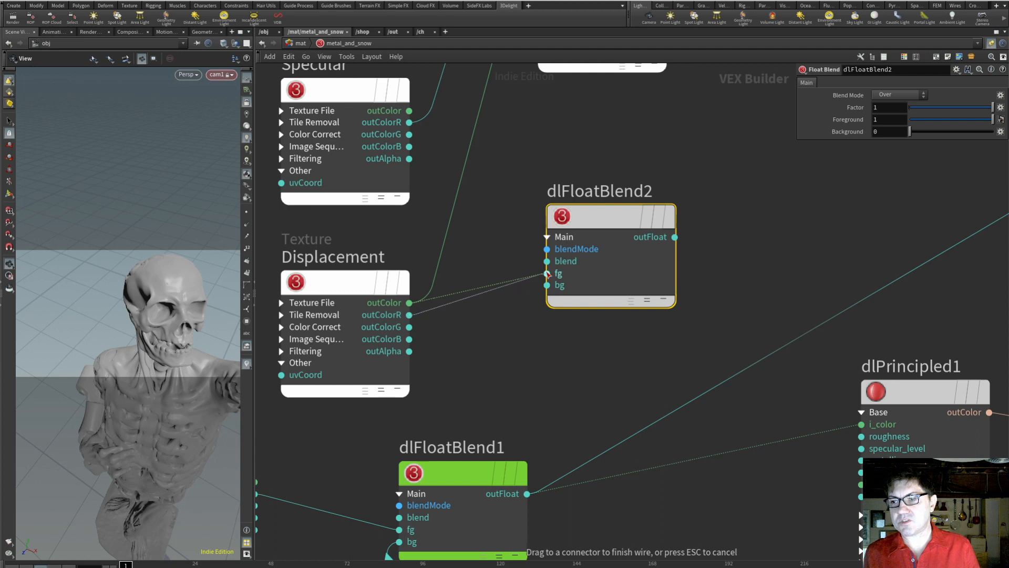
click(547, 275)
scroll(504, 341, down, 2)
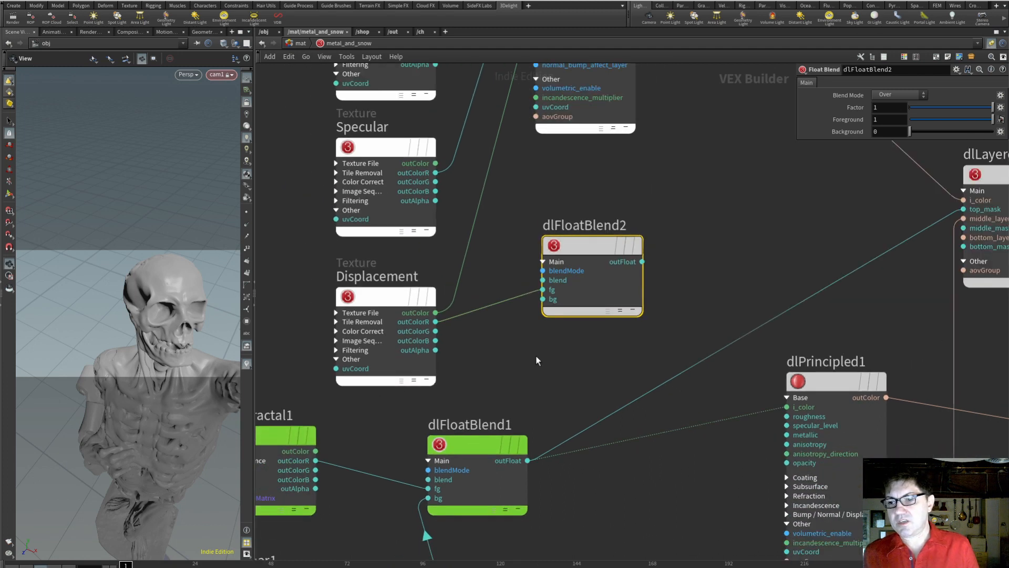
Wire dlFloatBlend1's outFloat into dlFloatBlend2's bg input, and dlFloatBlend2's outFloat into dlPrincipled1's i_color for preview.
middle_drag(528, 345, 491, 334)
mouse_move(482, 427)
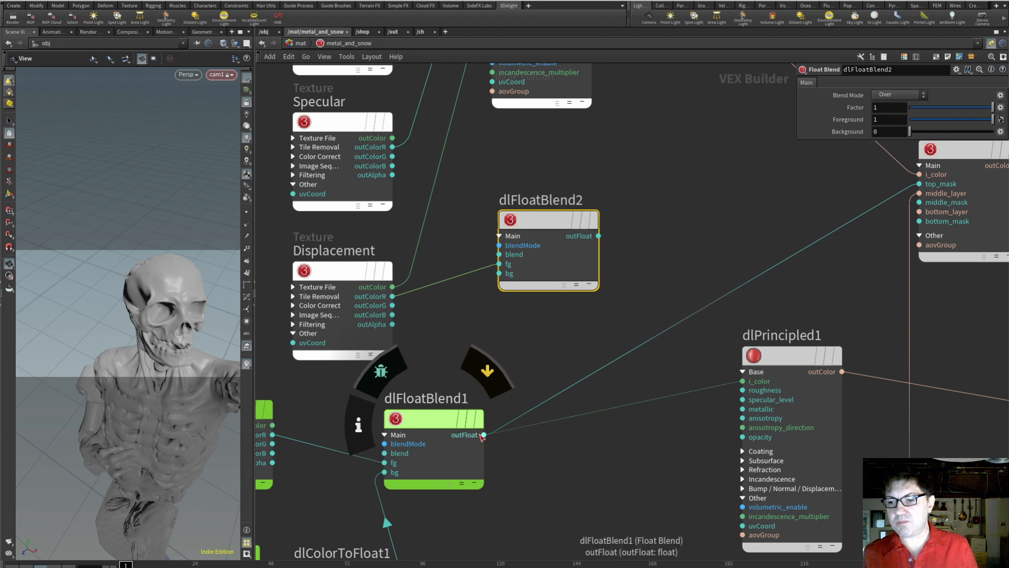
drag(482, 436, 499, 274)
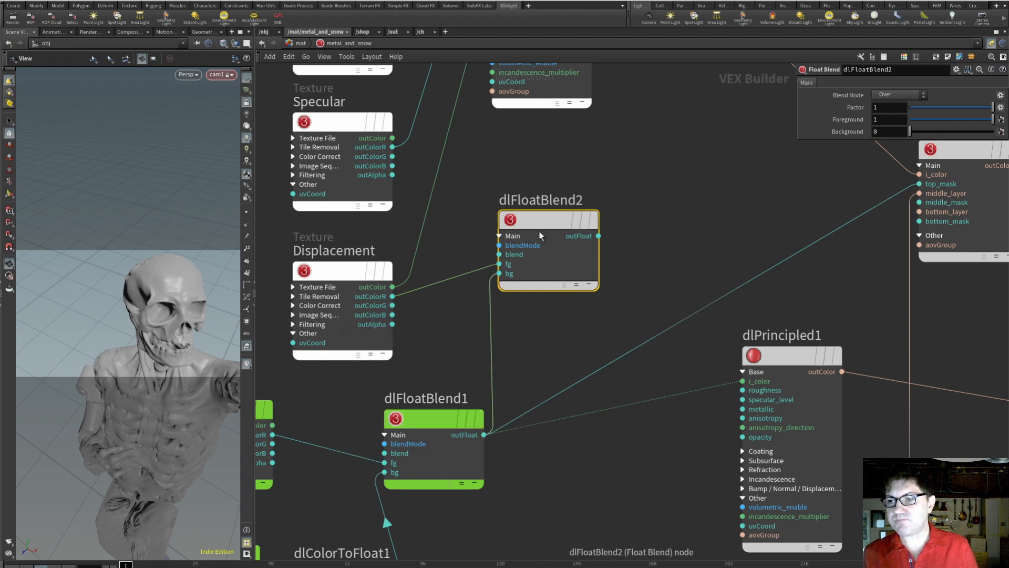
drag(599, 236, 743, 382)
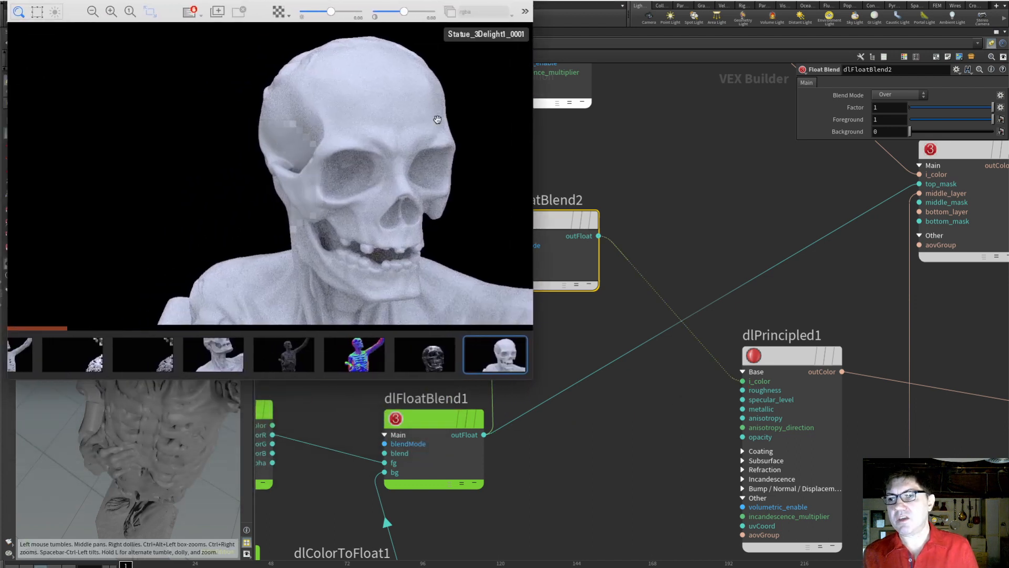
Set dlFloatBlend2's Blend Mode to Multiply and check the combined mask on the skull render.
middle_drag(649, 191, 771, 199)
mouse_move(665, 225)
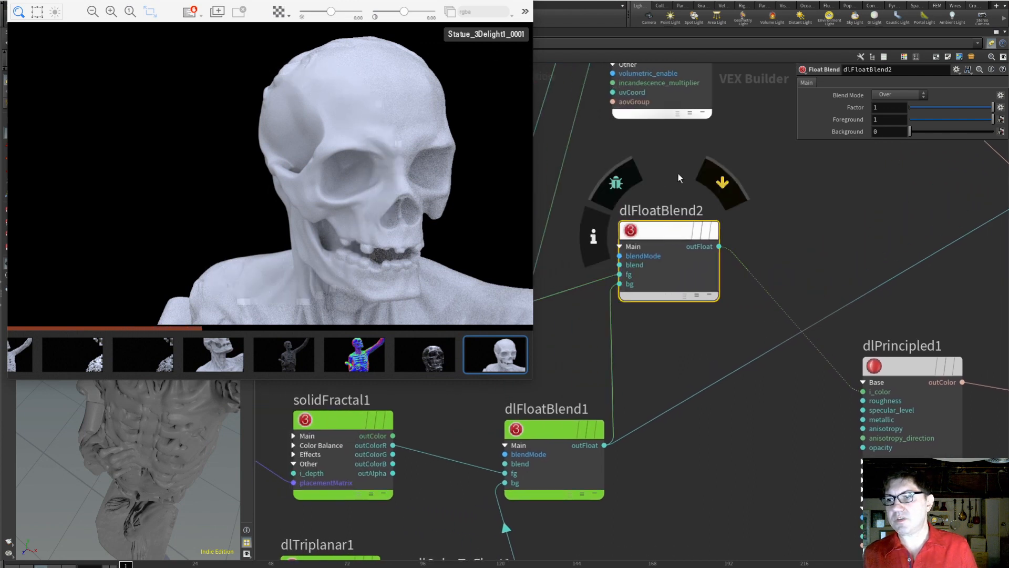
click(900, 93)
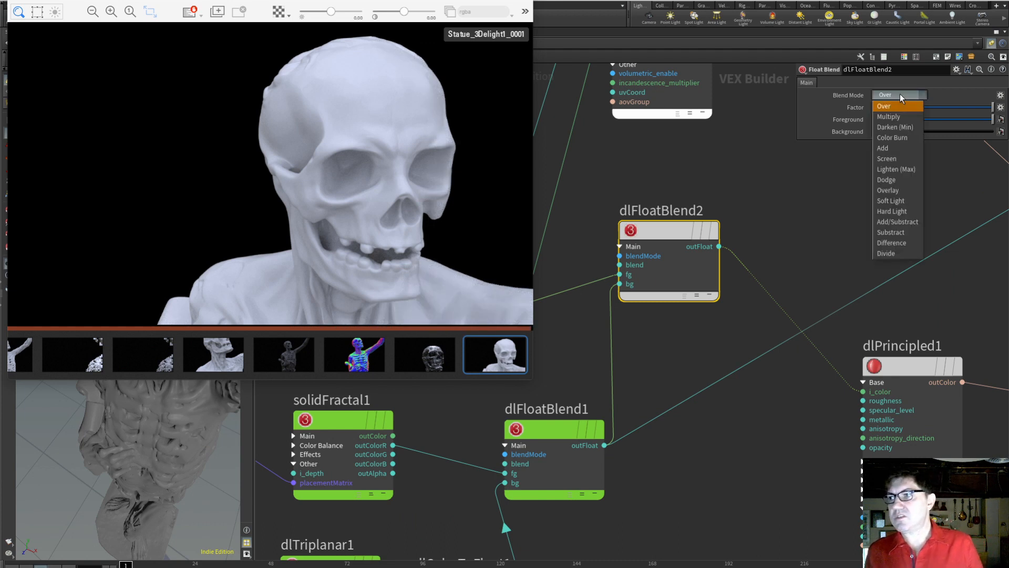
click(901, 115)
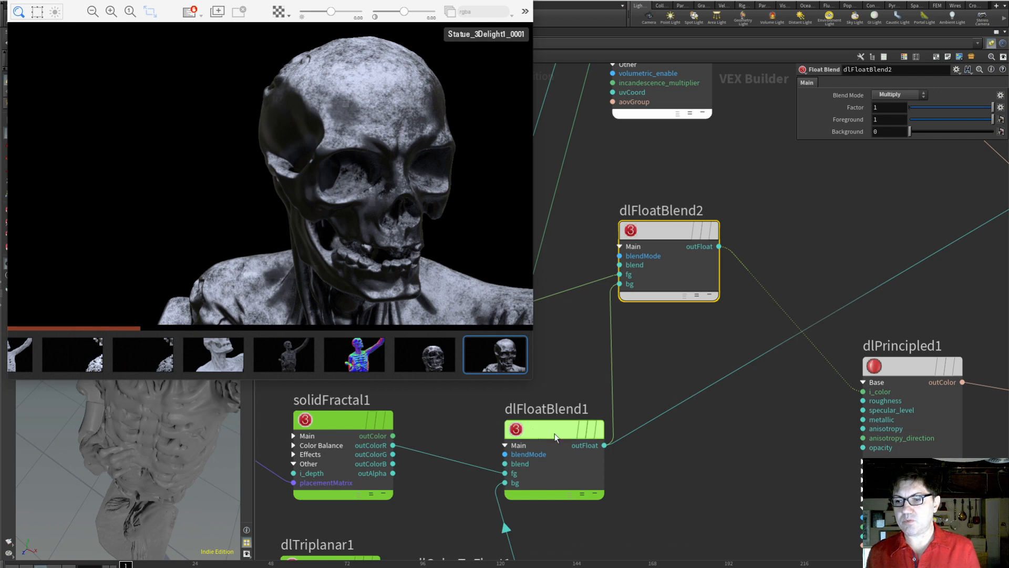
mouse_move(534, 421)
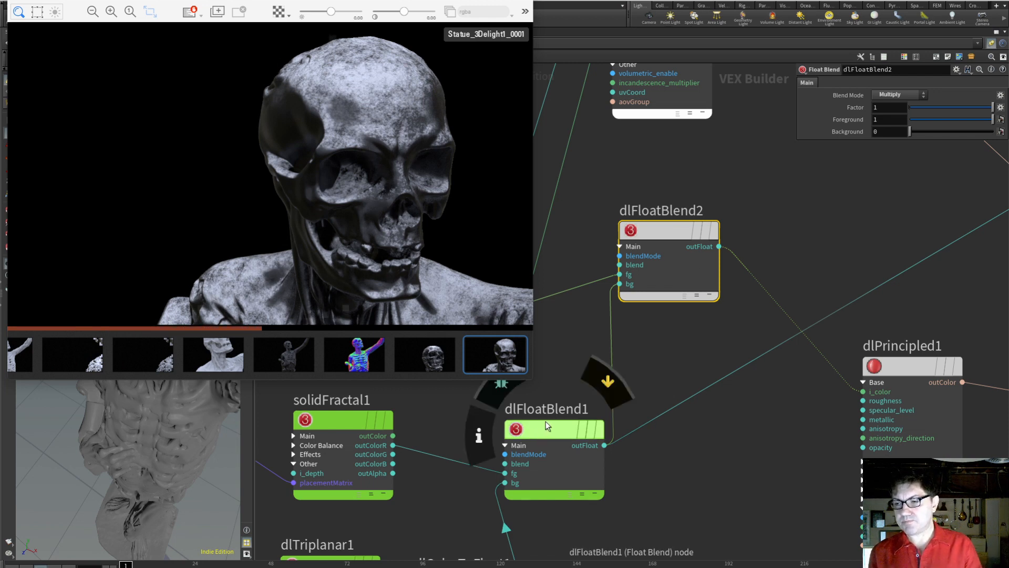
drag(669, 225, 689, 225)
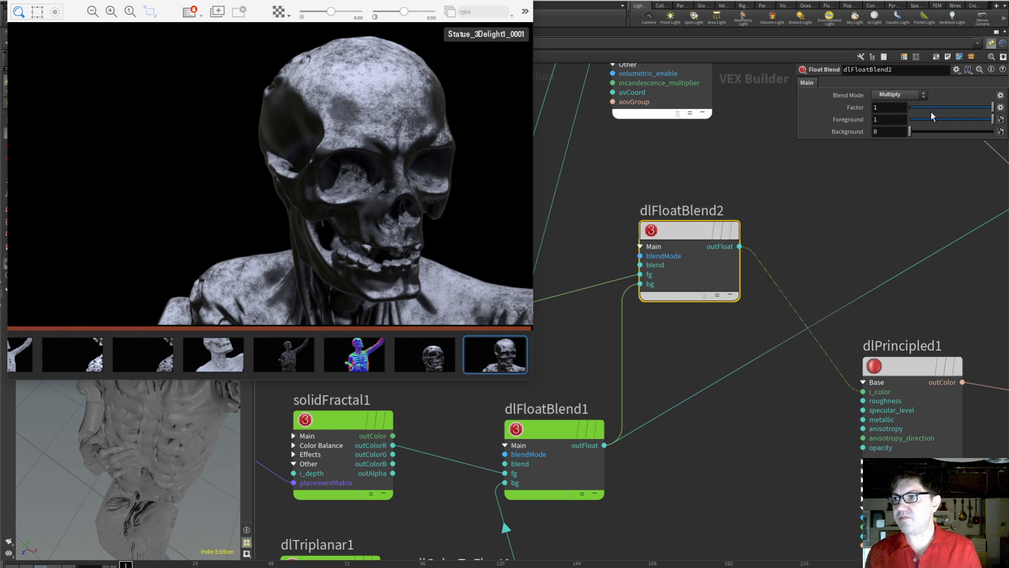
Compare the Darken (Min) and Multiply blend modes on dlFloatBlend2, leaving it set to Darken (Min).
click(917, 95)
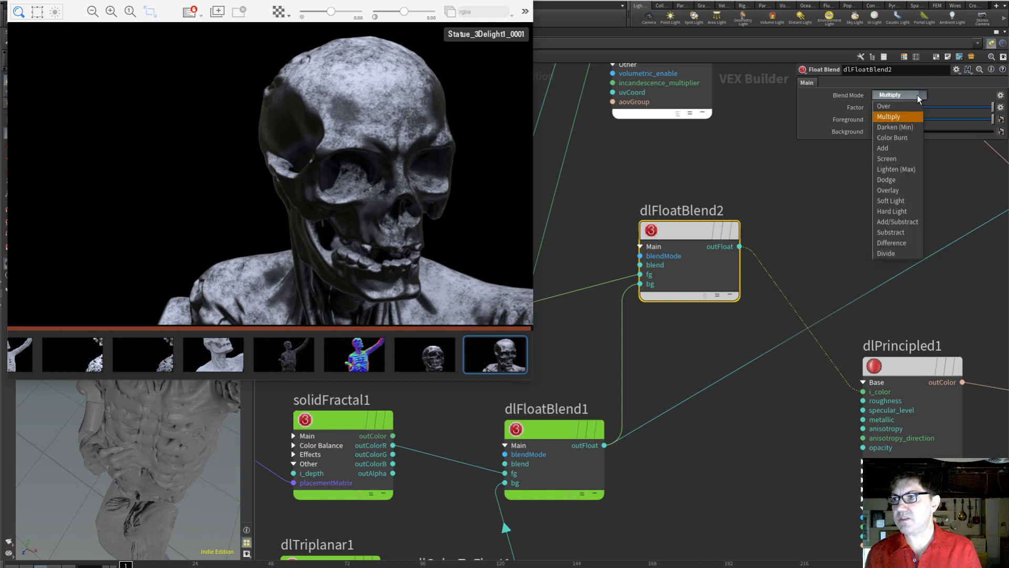
click(910, 127)
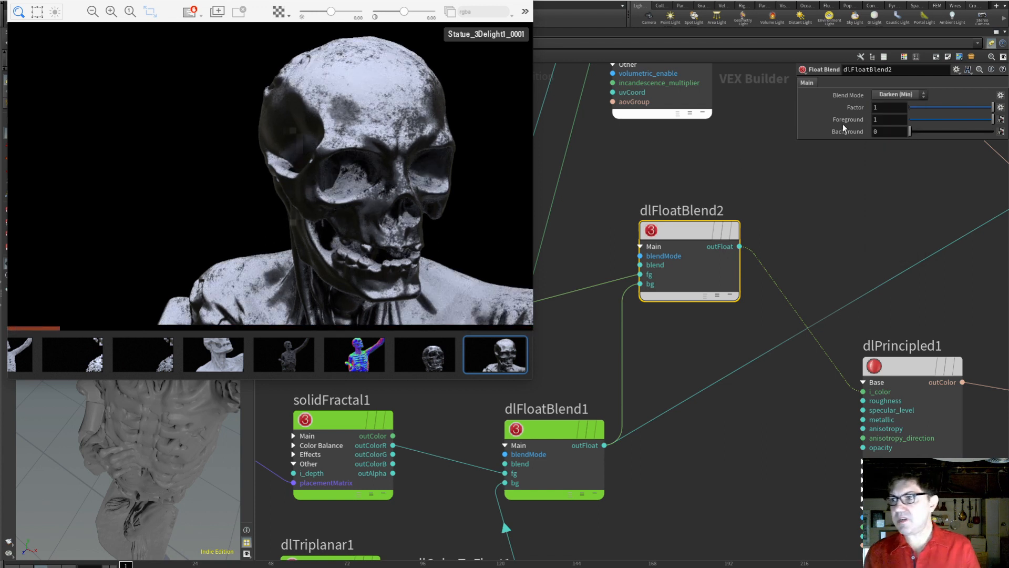
click(914, 95)
click(907, 114)
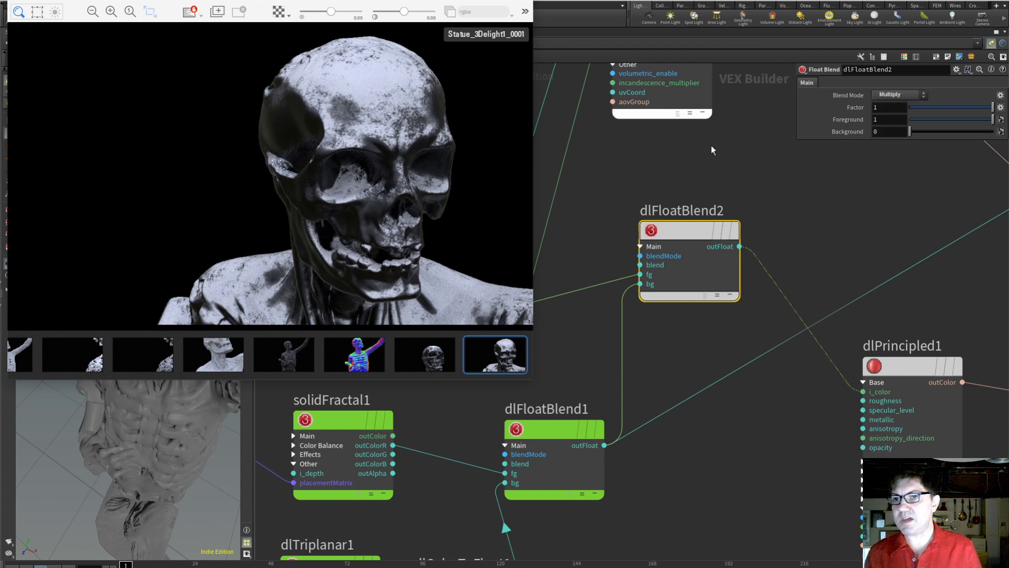
click(910, 96)
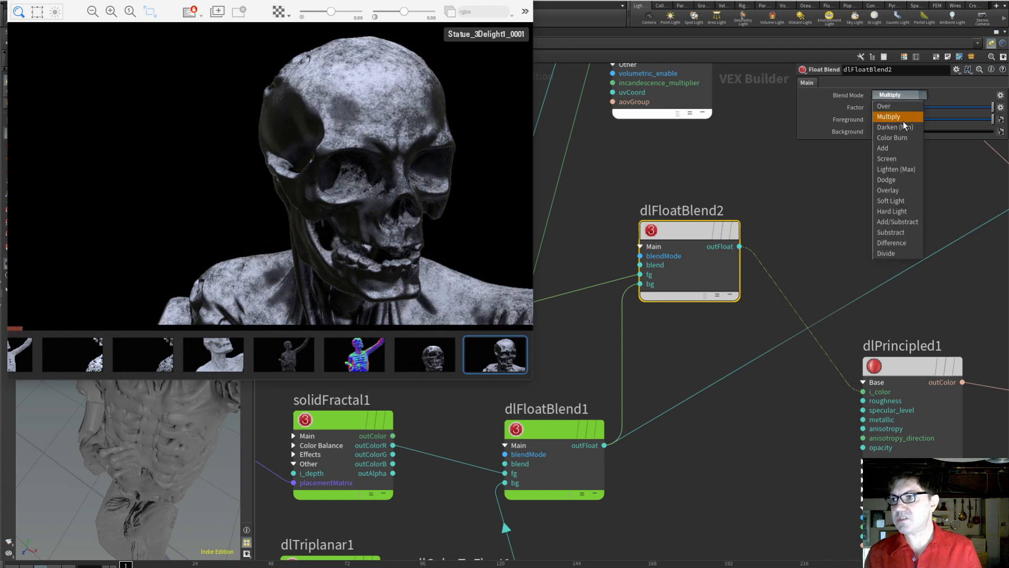
click(903, 121)
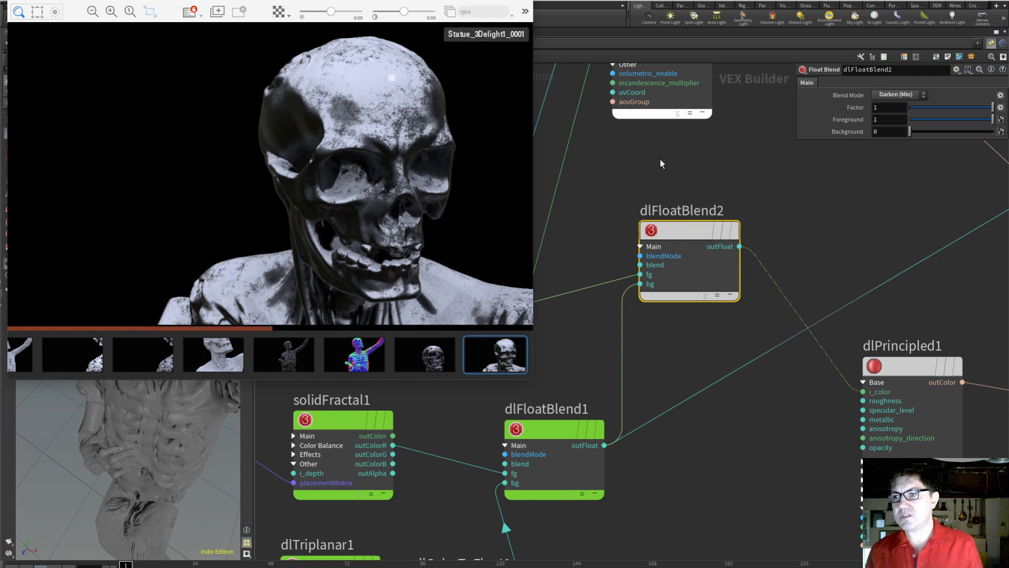
Move dlFloatBlend2 slightly up and add a 3Delight Remap node just below it, above dlFloatBlend1.
drag(680, 228, 633, 203)
drag(653, 203, 673, 200)
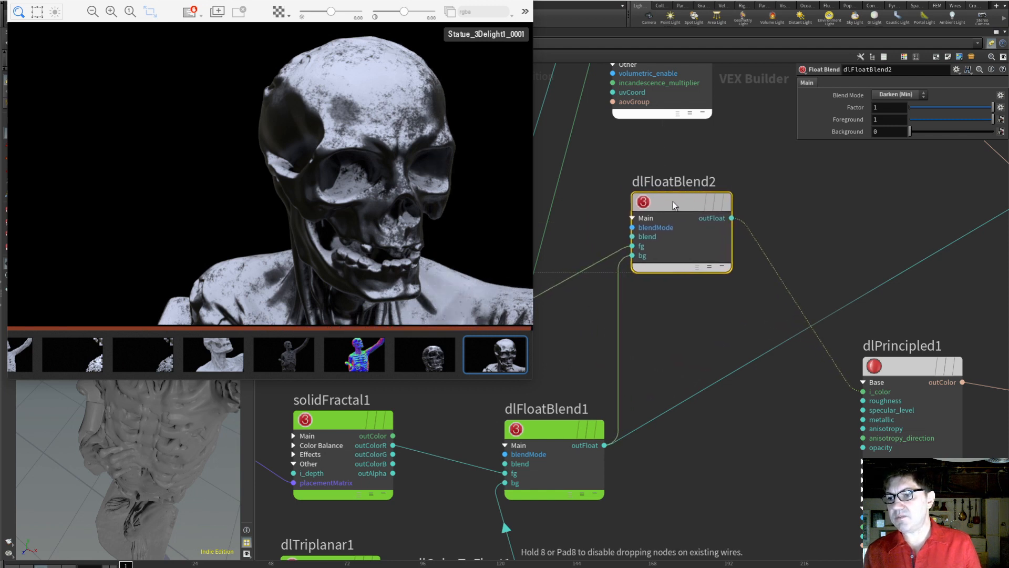
click(685, 317)
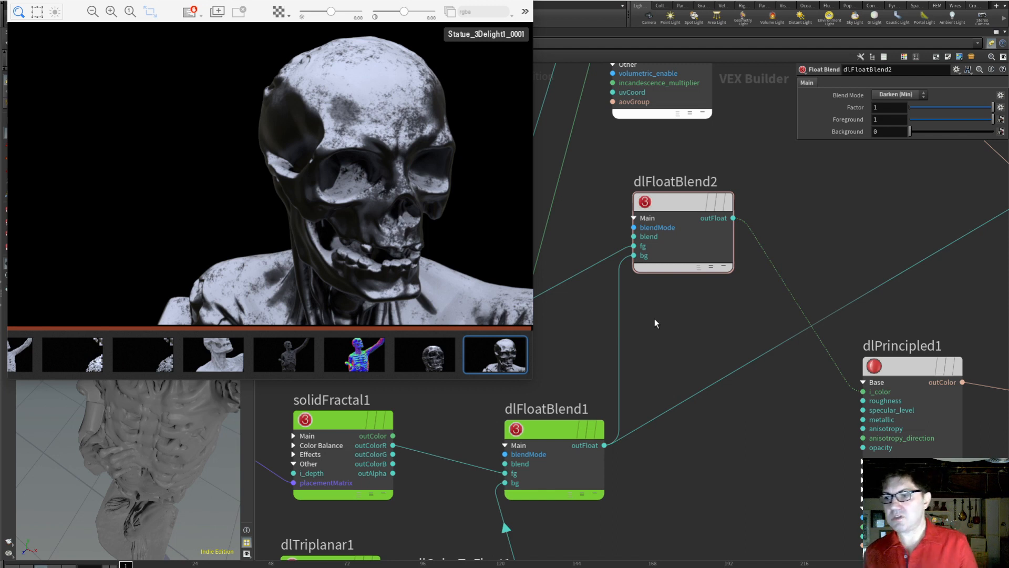
key(Tab)
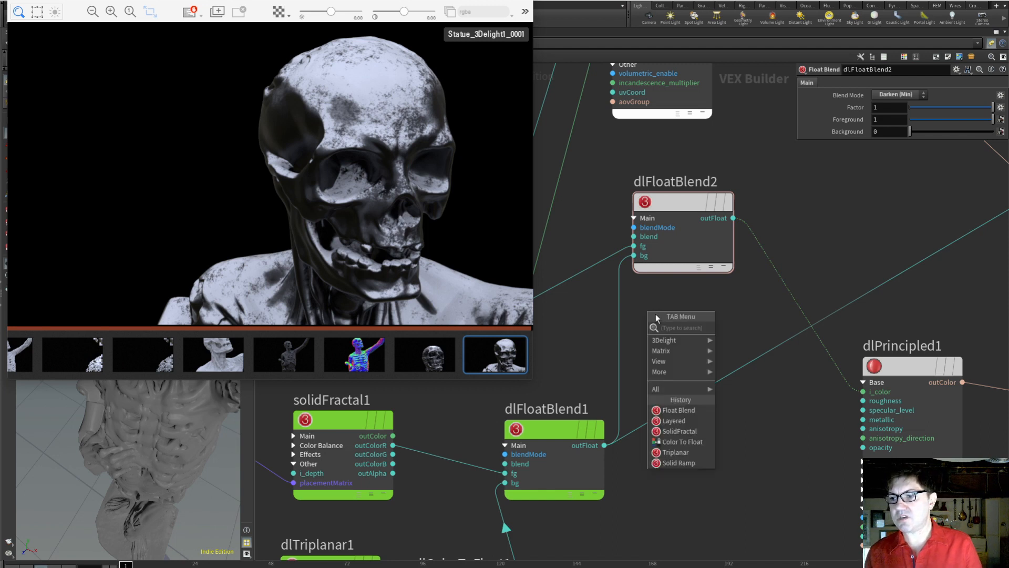
mouse_move(681, 340)
mouse_move(743, 376)
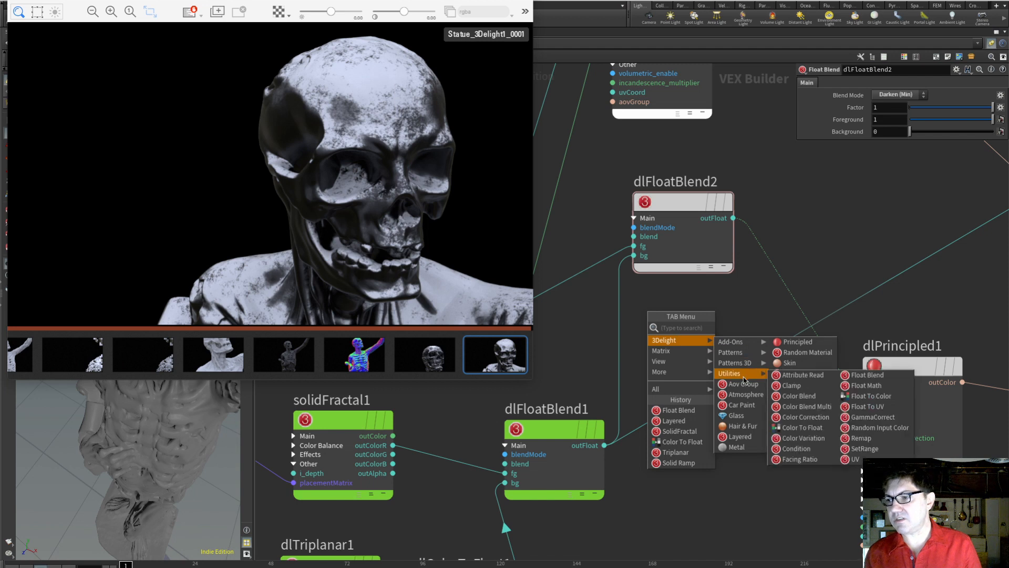
click(863, 439)
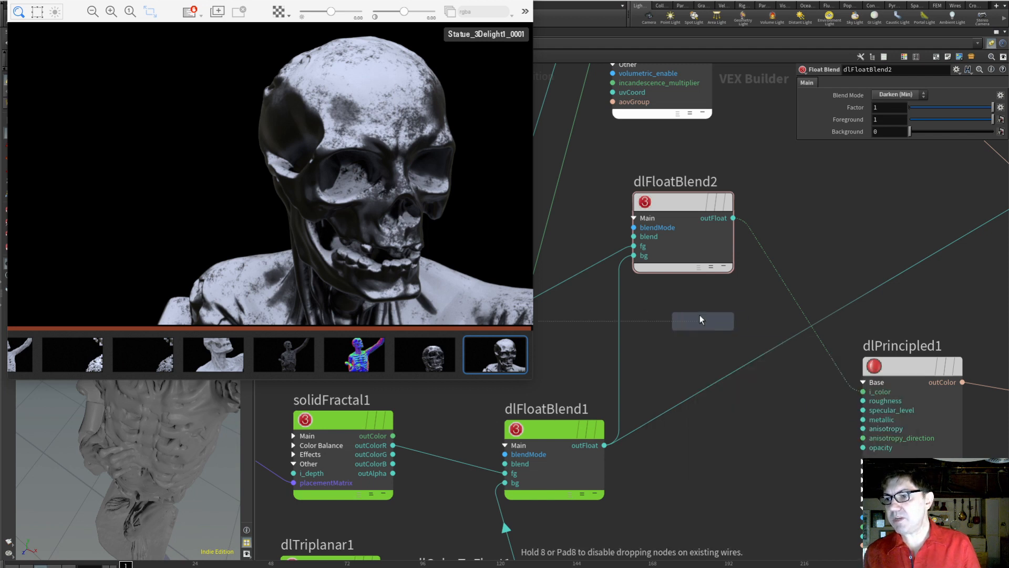
click(691, 310)
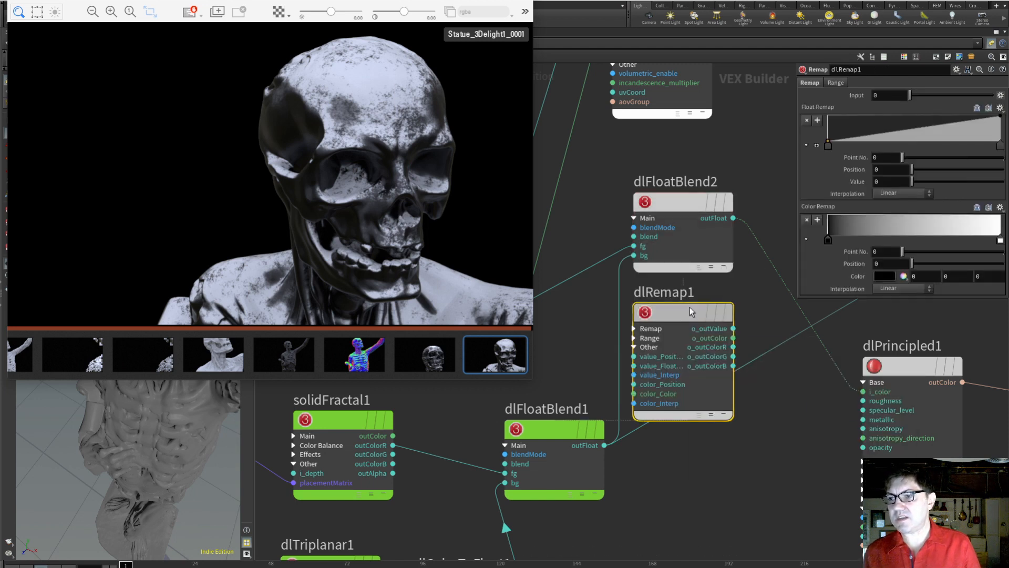
Rearrange dlFloatBlend2 and dlRemap1 higher in the network so the two nodes no longer overlap.
drag(688, 301, 684, 295)
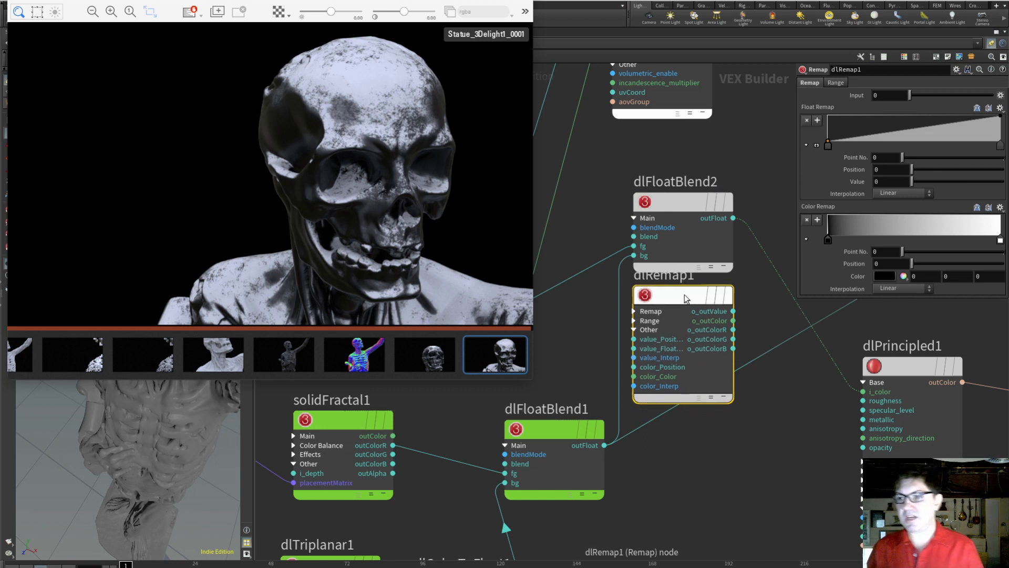
drag(669, 197, 650, 151)
drag(683, 289, 673, 257)
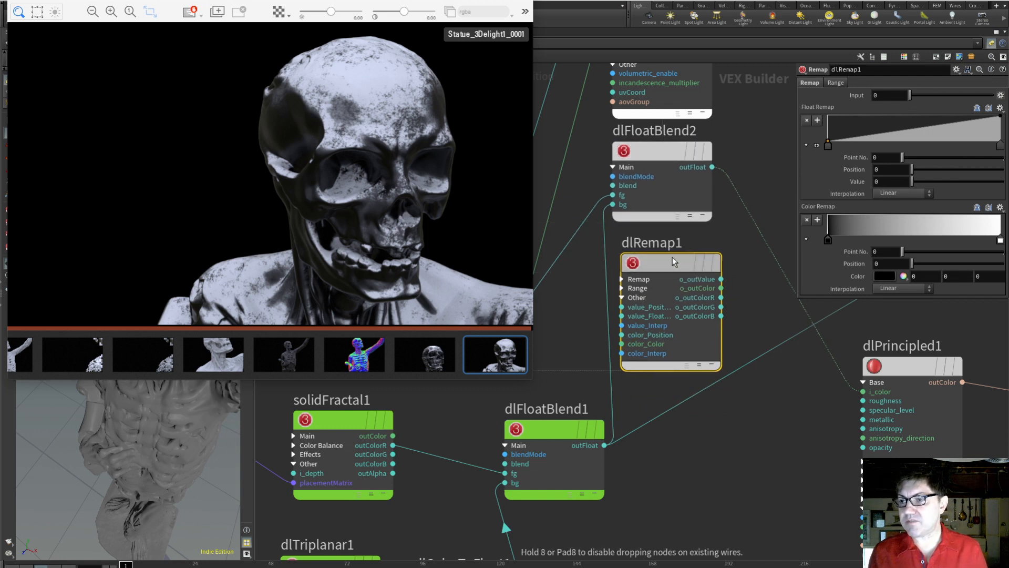
mouse_move(672, 256)
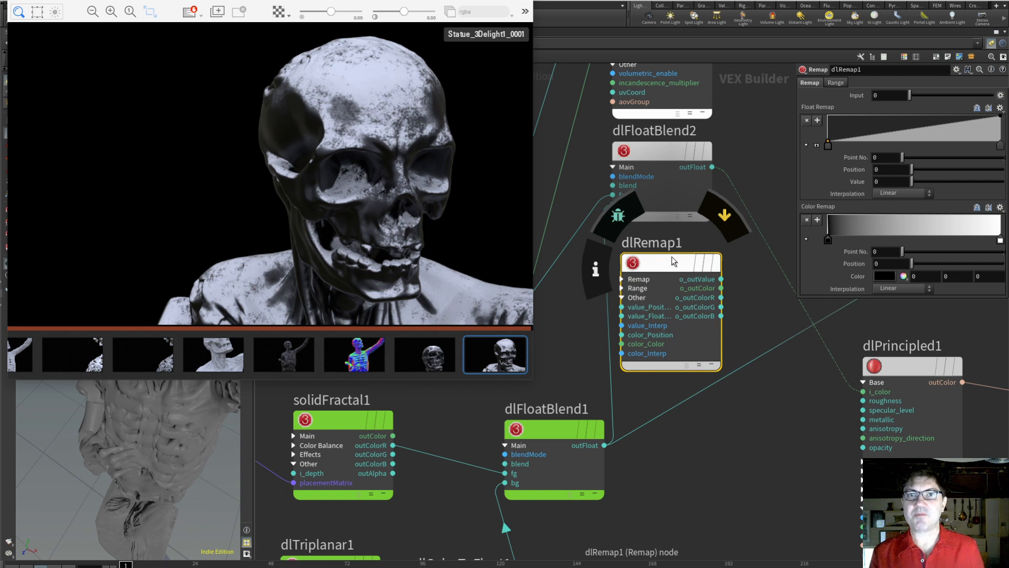
Expand dlRemap1's Remap inputs, then route dlFloatBlend1's outFloat through its inputValue and o_outValue into dlFloatBlend2's bg.
scroll(593, 342, down, 3)
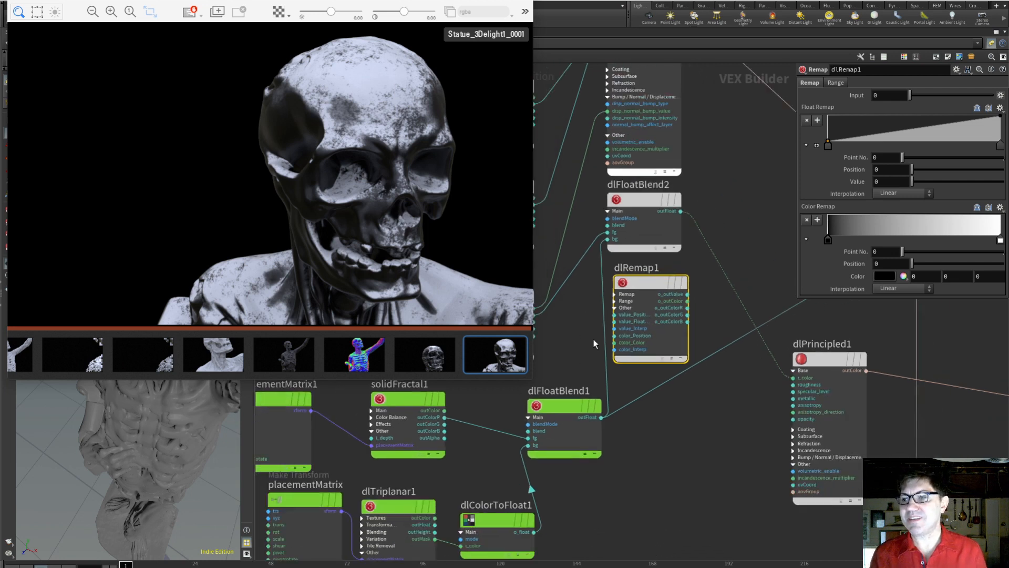
middle_drag(588, 336, 641, 337)
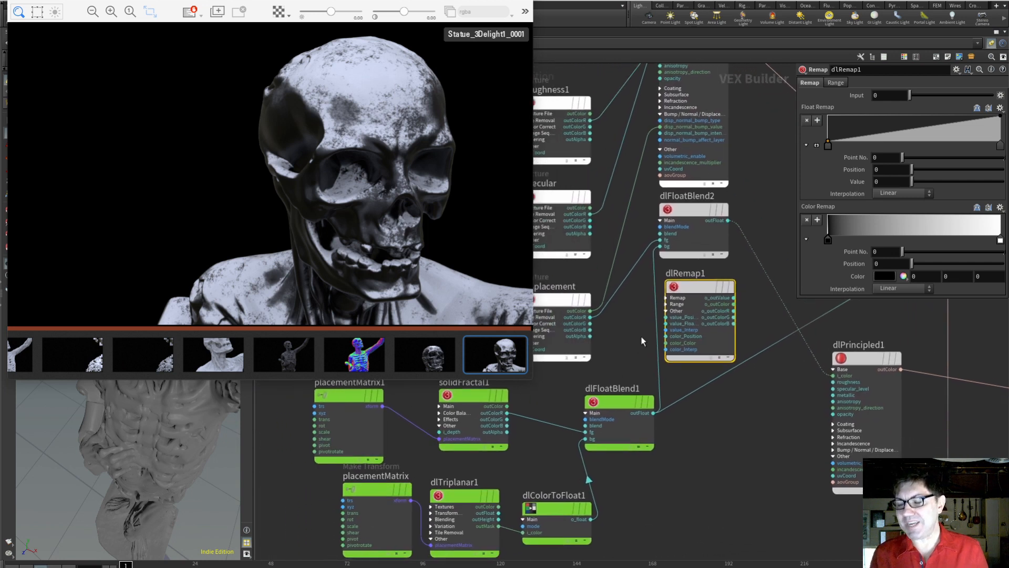
click(665, 298)
mouse_move(686, 289)
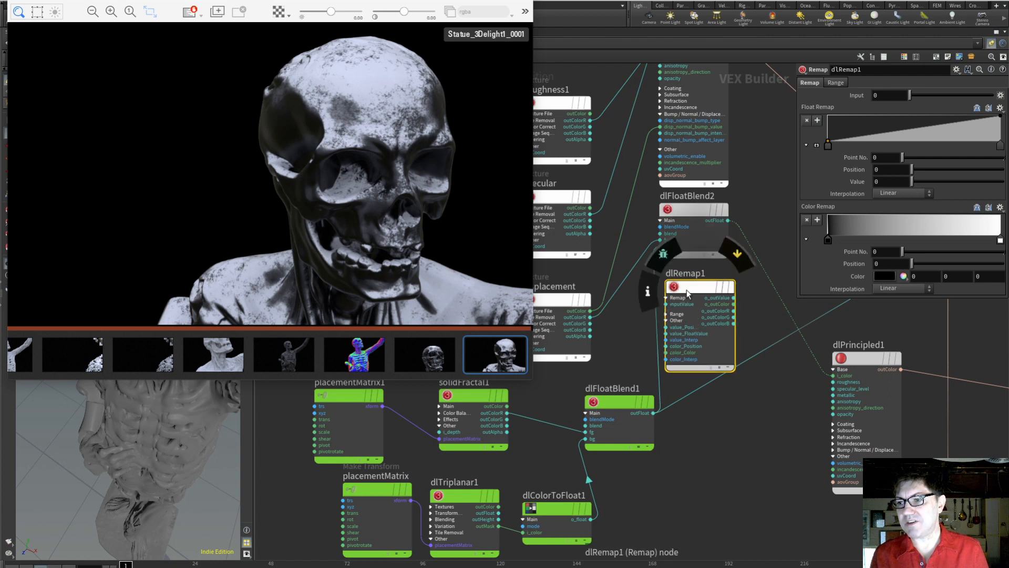
drag(686, 289, 680, 279)
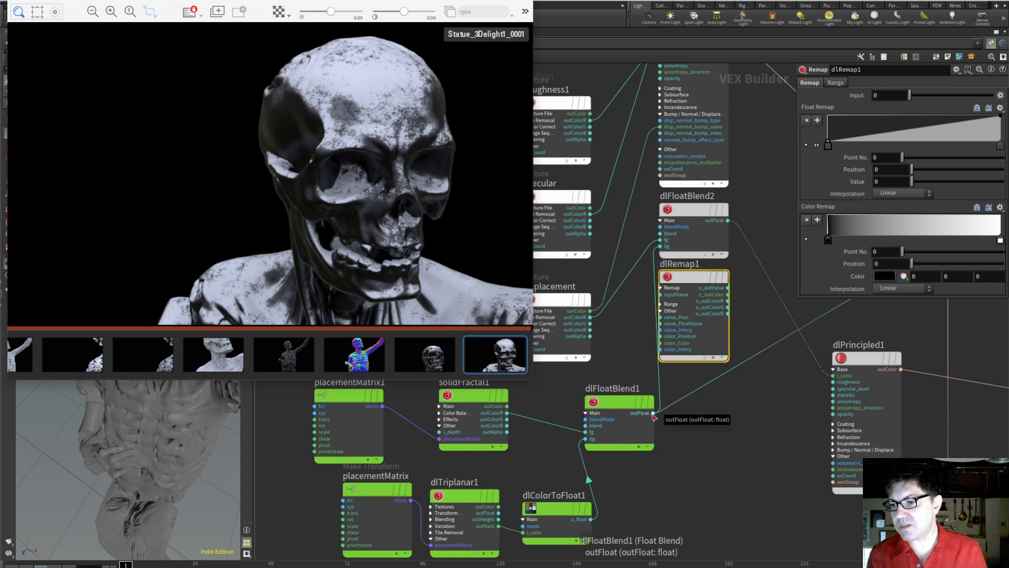
drag(653, 415, 660, 295)
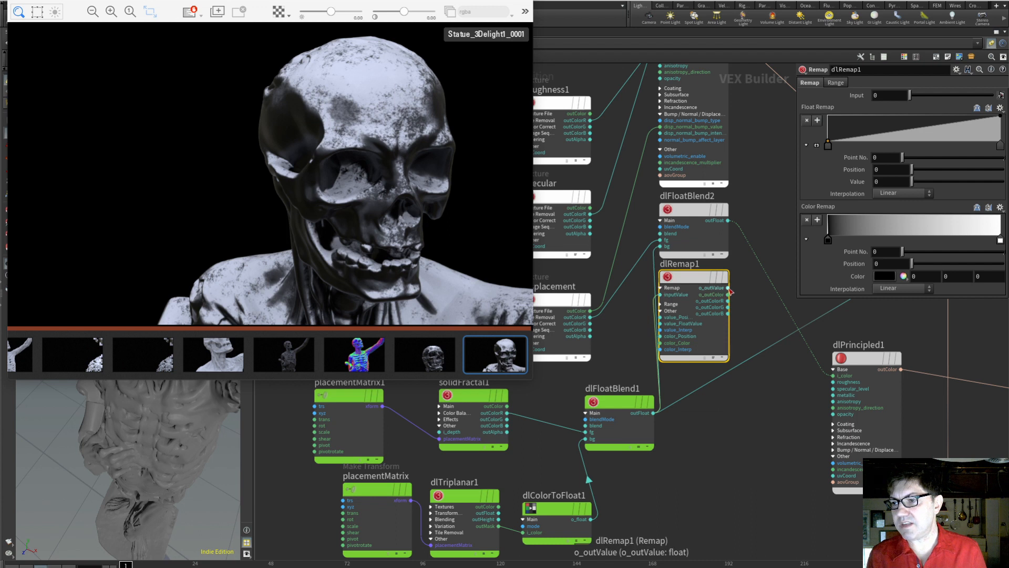
drag(728, 287, 661, 247)
mouse_move(695, 278)
mouse_down()
mouse_move(695, 288)
mouse_move(671, 292)
mouse_move(687, 292)
mouse_up()
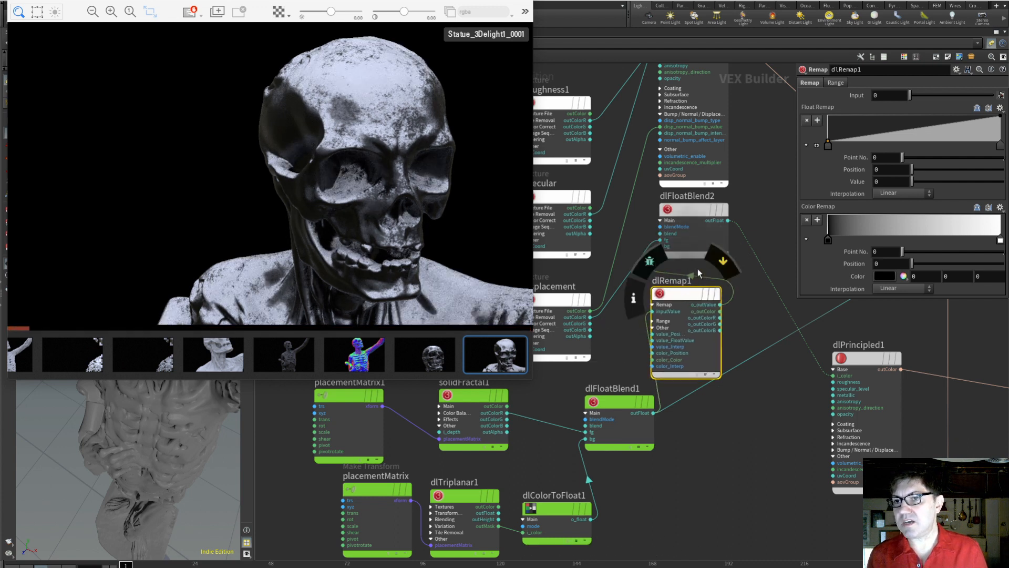
Try moving the first Float Remap point of dlRemap1 to position 0.707317, and return it to 0.
mouse_move(1000, 146)
mouse_down()
mouse_move(921, 144)
mouse_move(988, 139)
mouse_up()
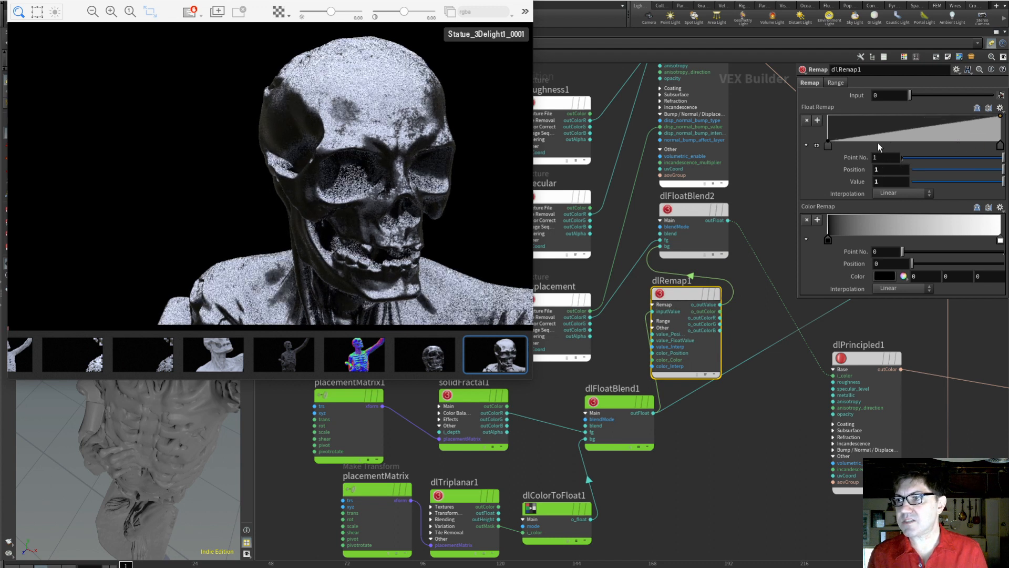
drag(827, 145, 949, 145)
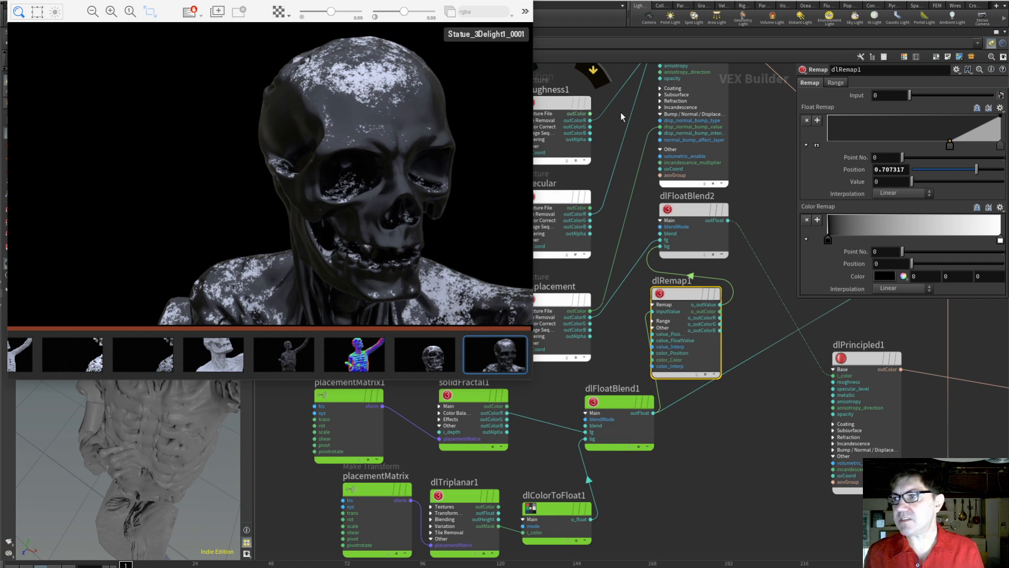
drag(948, 141, 806, 148)
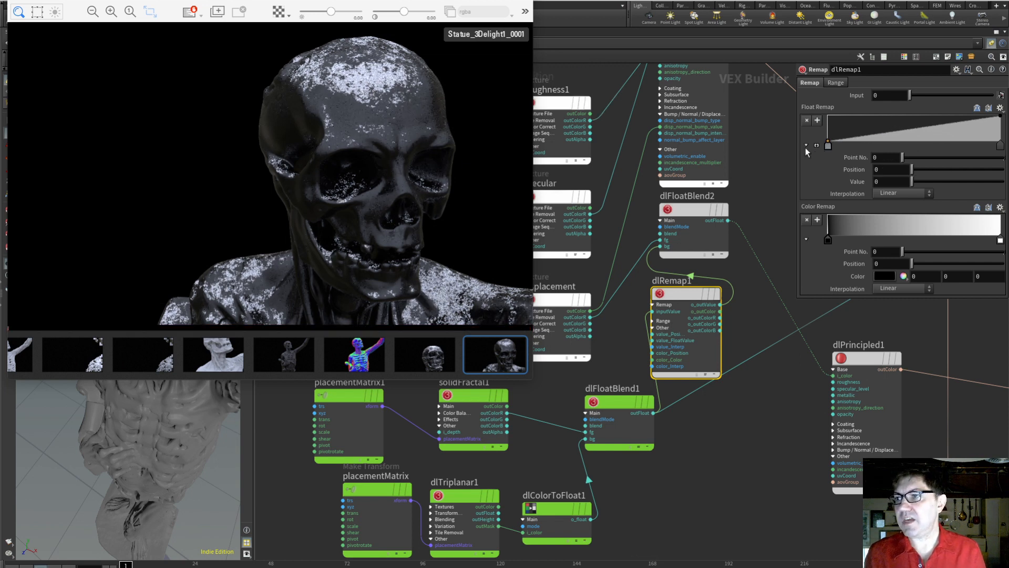
Try moving the end point of dlRemap1's Float Remap to position 0.146341, and undo the change.
drag(1001, 145, 854, 147)
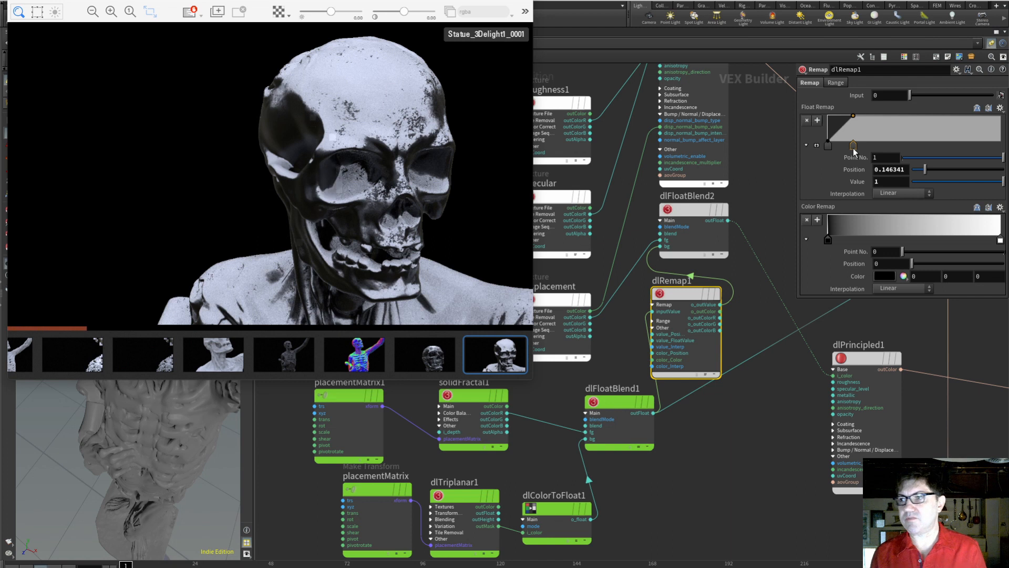
key(ctrl+z)
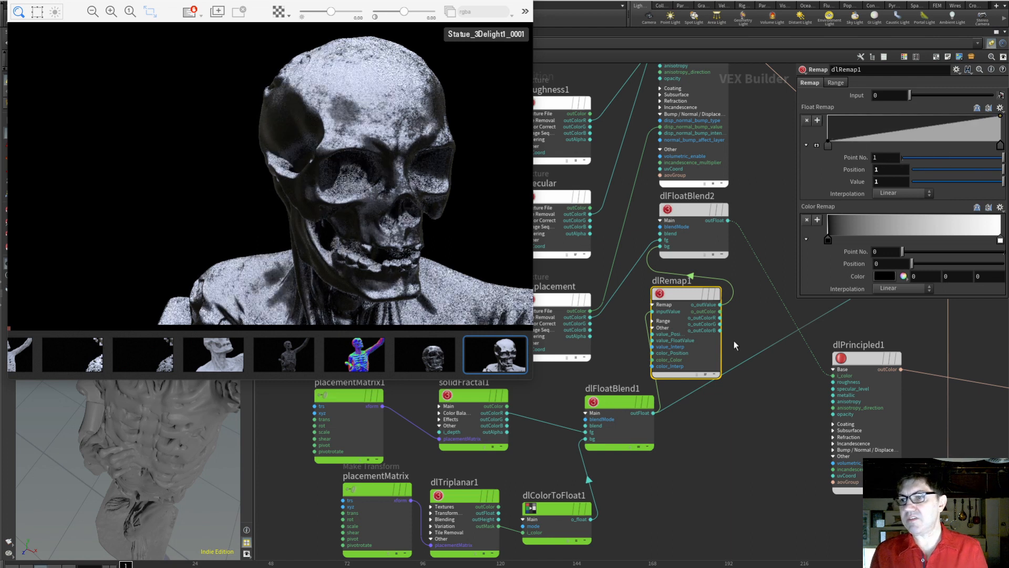
Place dlRemap1 beside dlFloatBlend1, and route its o_outValue into the top_mask input of dlLayeredMaterial1.
scroll(750, 314, up, 1)
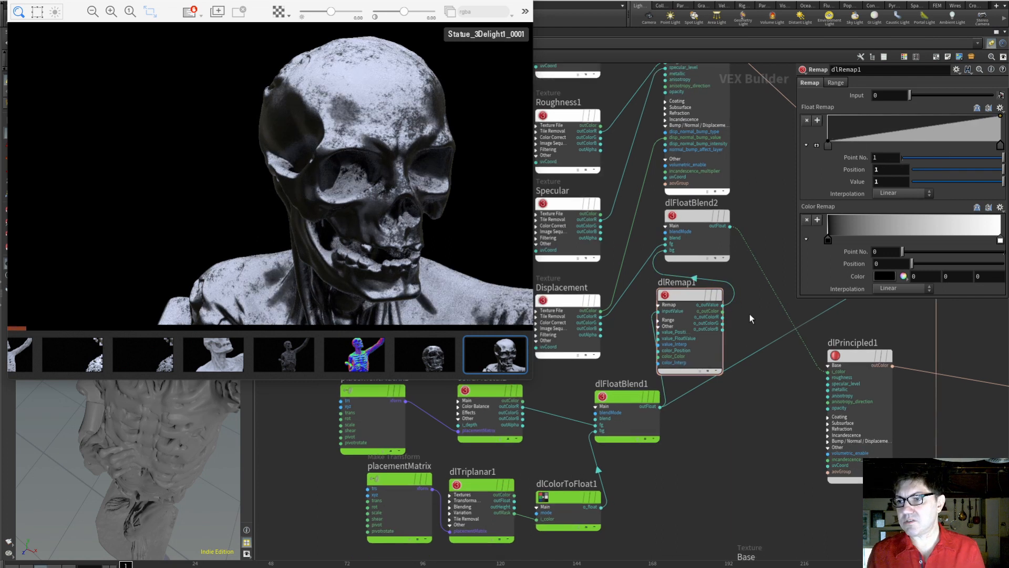
scroll(763, 430, down, 1)
middle_drag(762, 430, 694, 457)
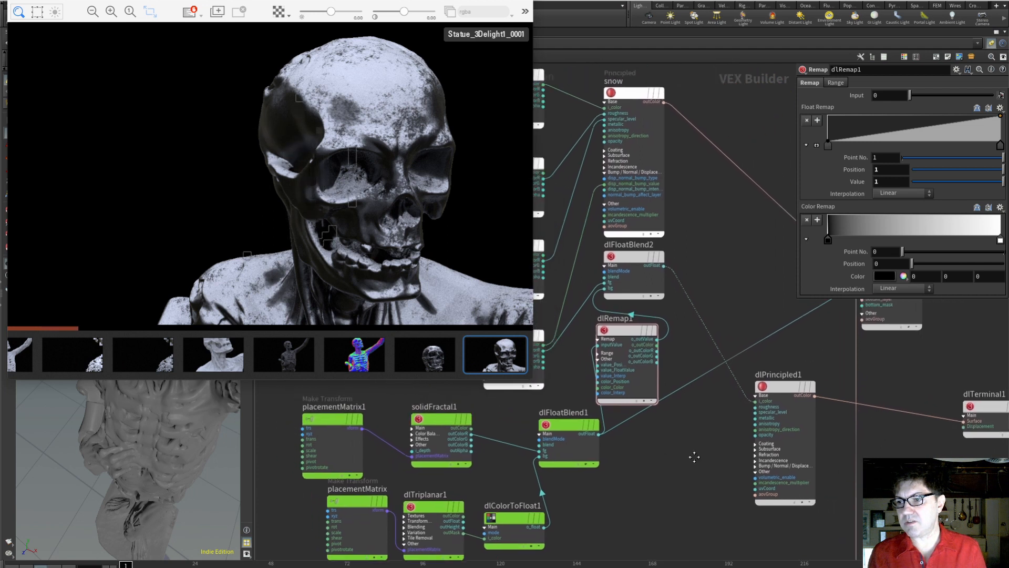
drag(572, 425, 588, 457)
mouse_move(631, 334)
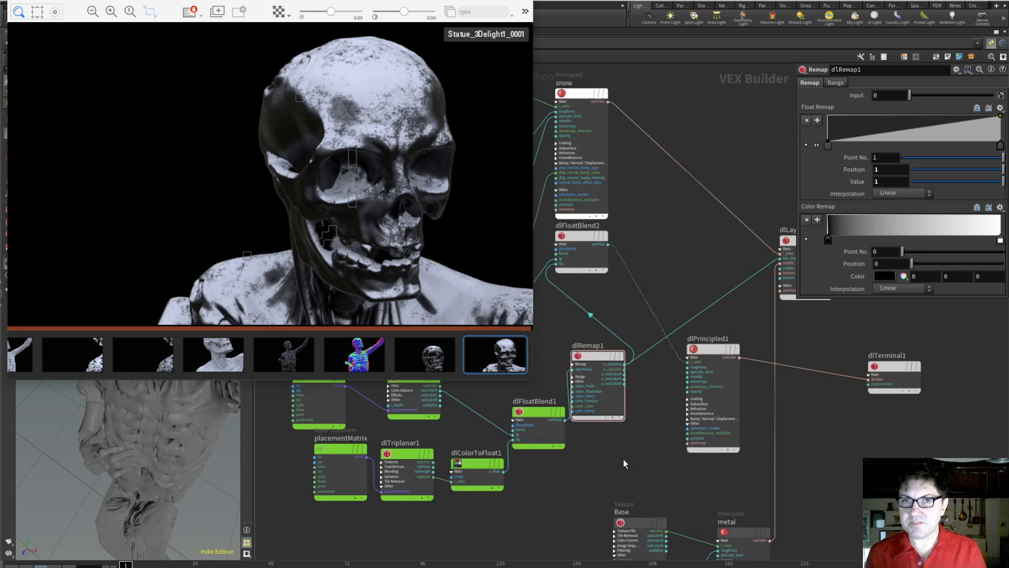
scroll(627, 459, down, 2)
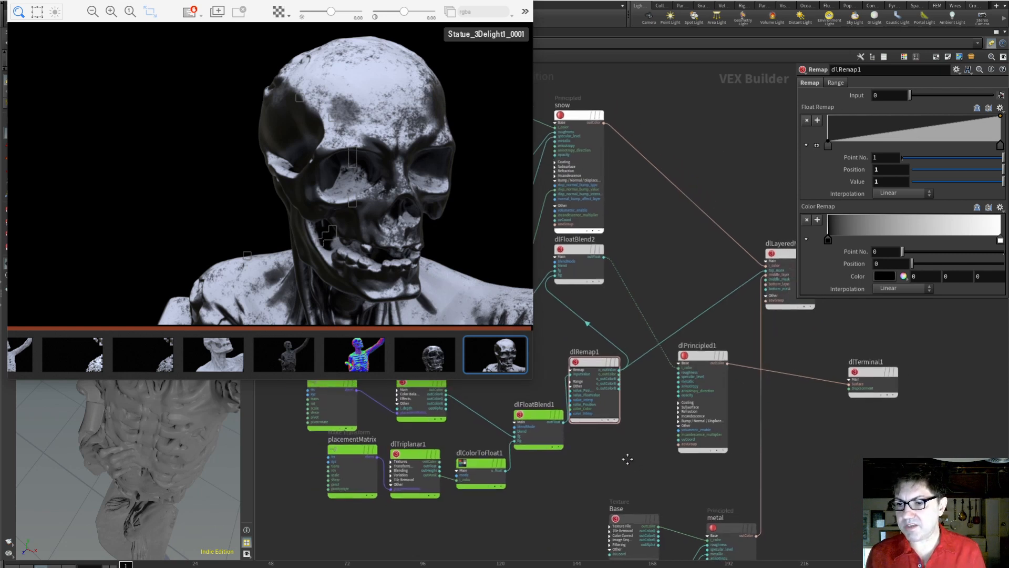
middle_drag(627, 459, 585, 449)
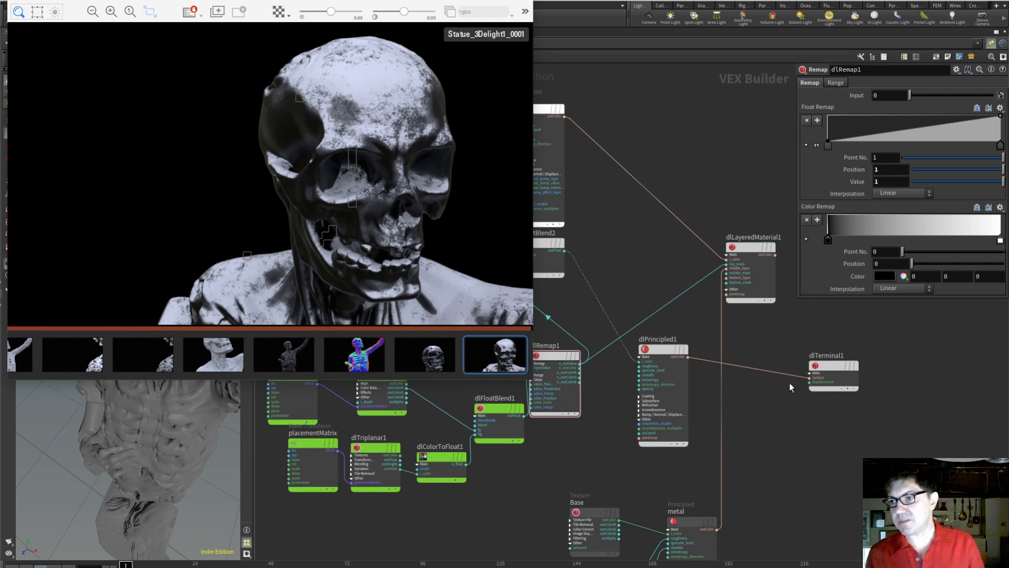
Connect dlLayeredMaterial1's outColor to dlTerminal1's Surface input in place of dlPrincipled1, and restart the live render.
click(775, 254)
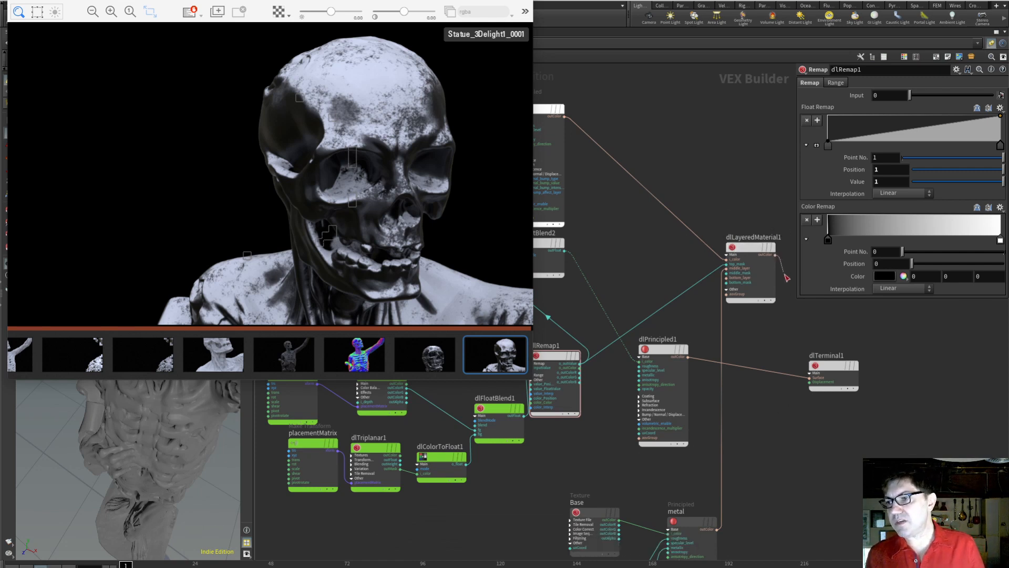
click(806, 378)
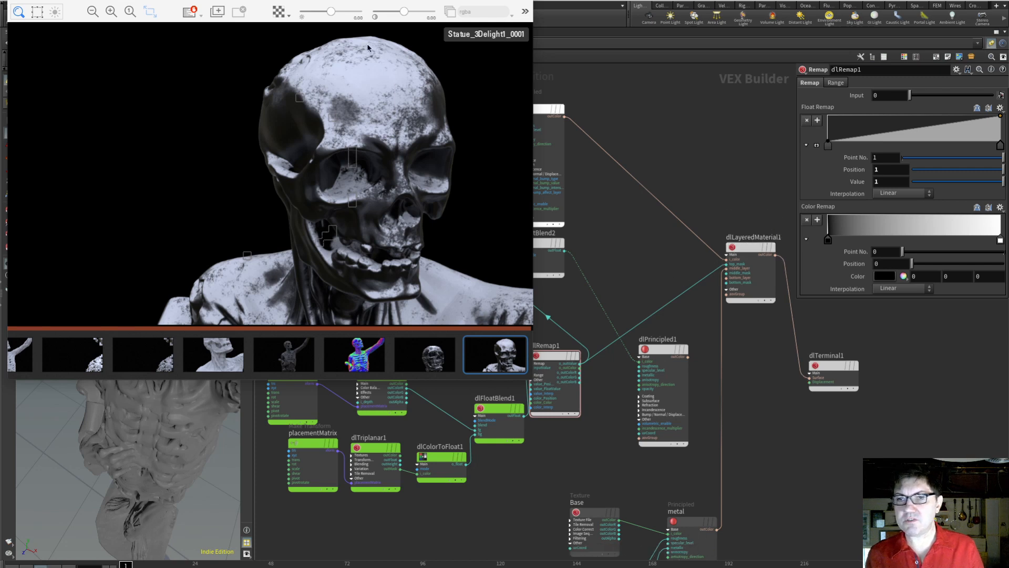
click(189, 10)
click(191, 12)
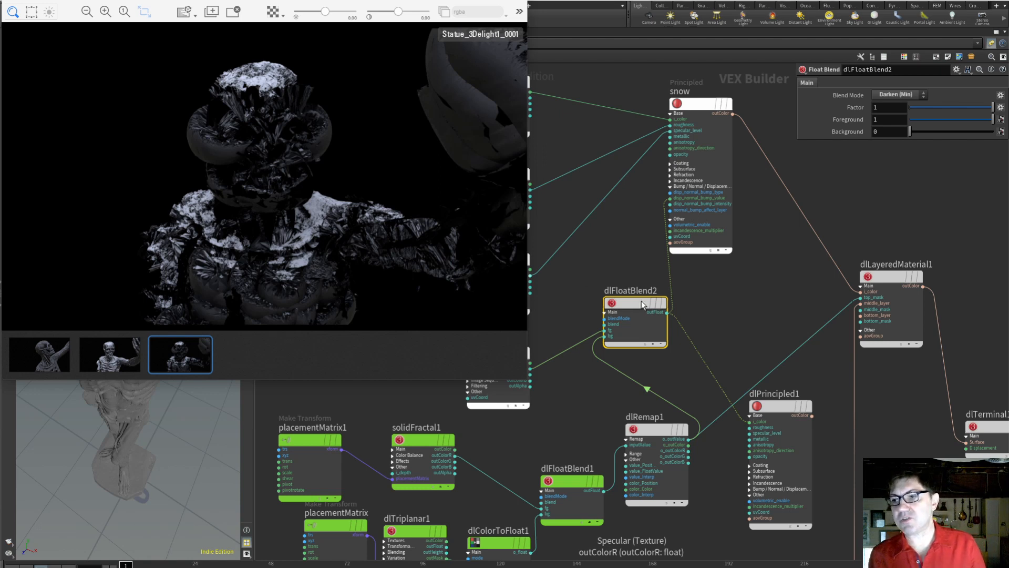
Try a displacement Intensity of .005 on the snow node, reduce it to .0025, and start the live render.
mouse_move(646, 309)
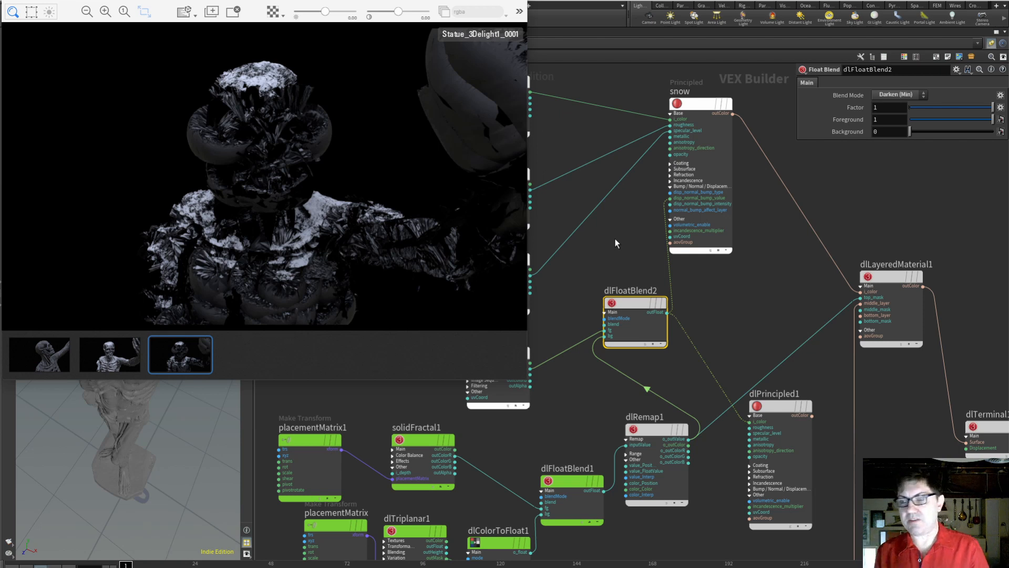
click(703, 100)
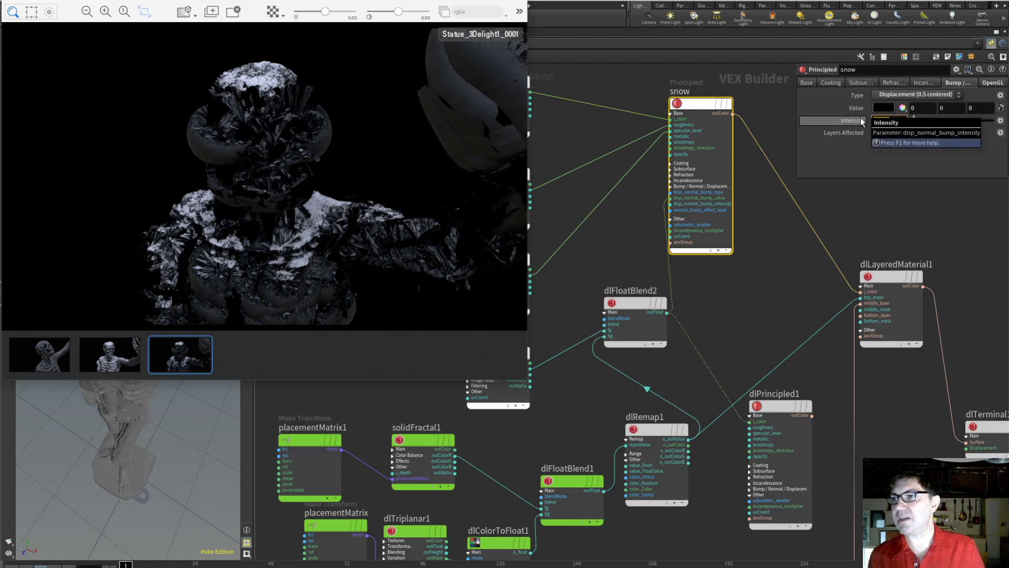
text(.005)
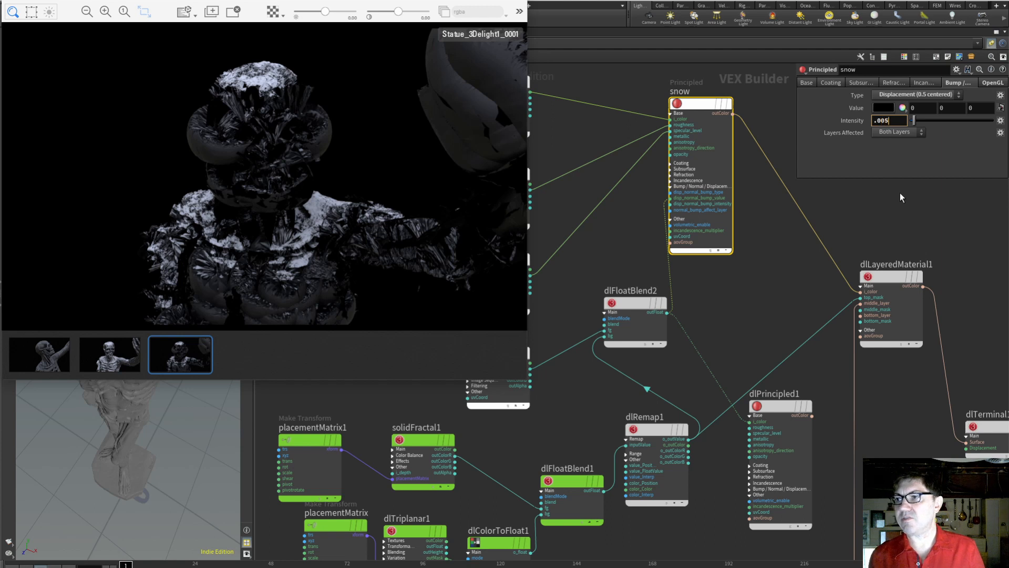
key(Return)
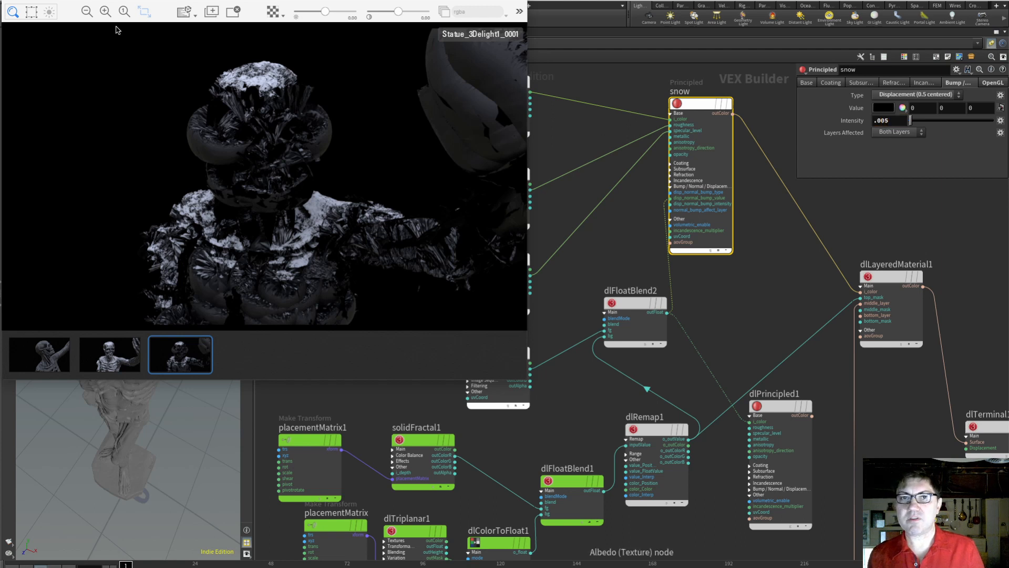
click(189, 11)
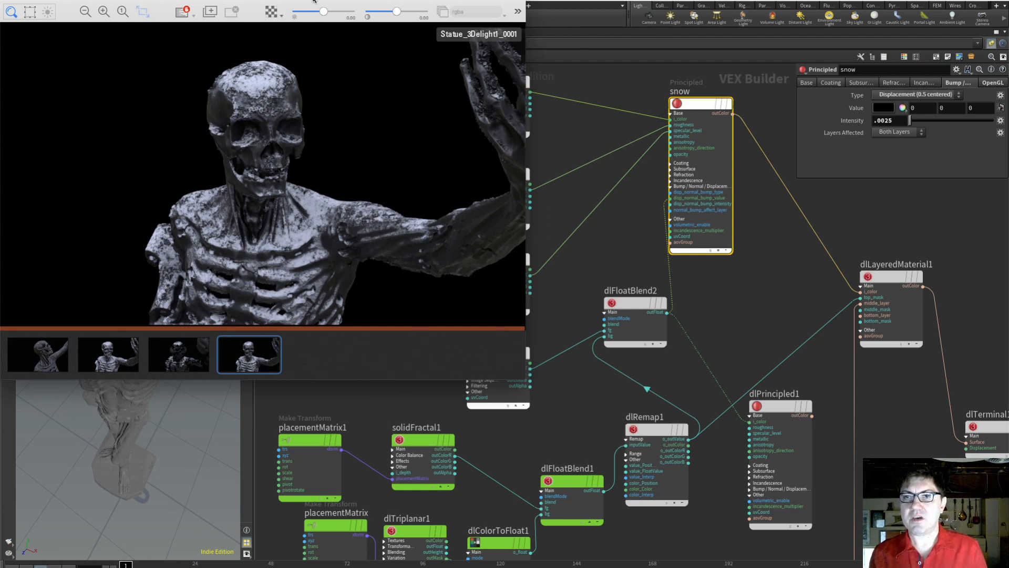
Try dlRemap1's first Float Remap point at position 0.387195, return it to 0, and set the end point's position to 0.378049.
drag(314, 1, 425, 22)
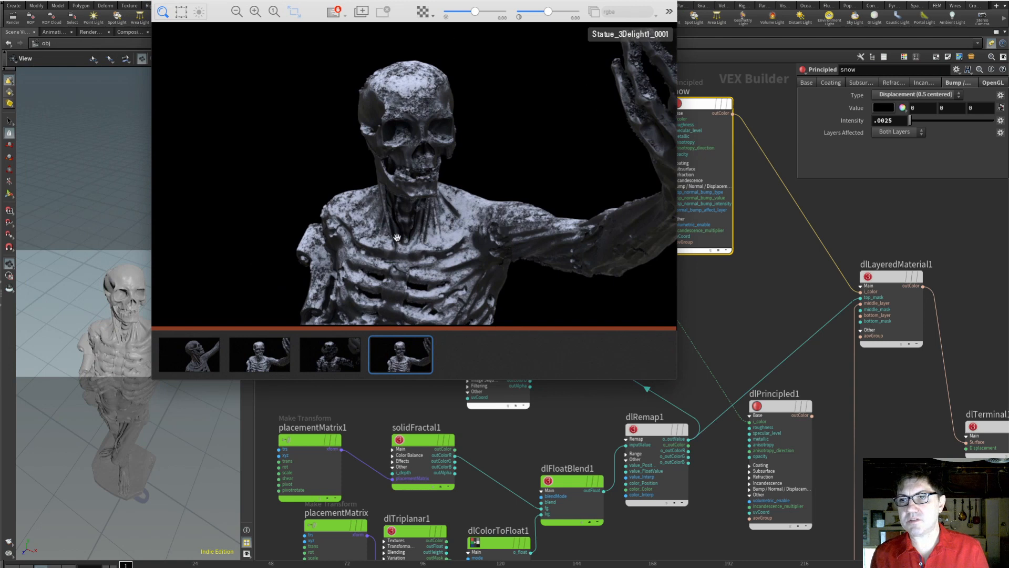
mouse_move(99, 318)
mouse_down()
mouse_move(108, 323)
mouse_move(86, 310)
mouse_up()
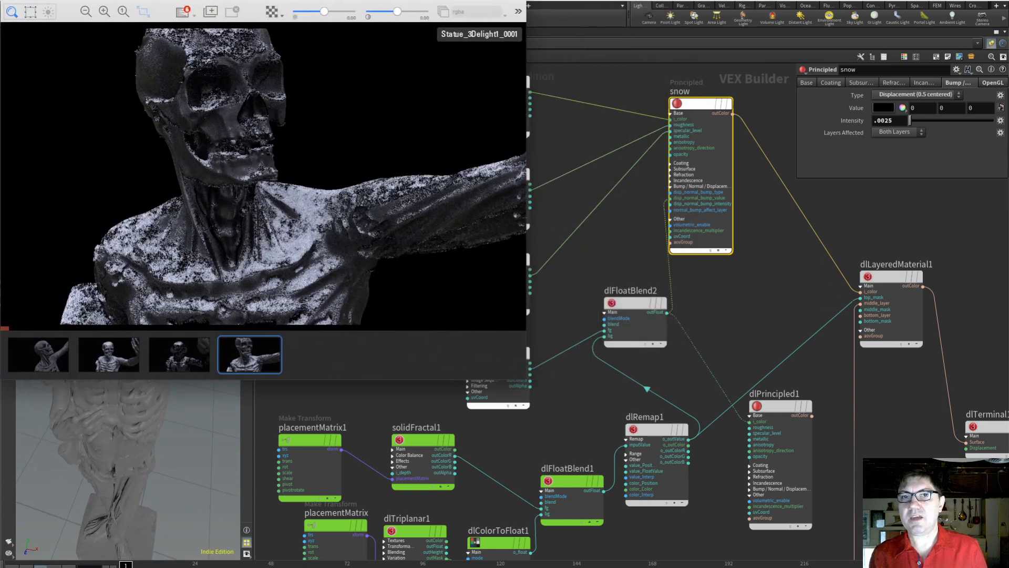
click(647, 430)
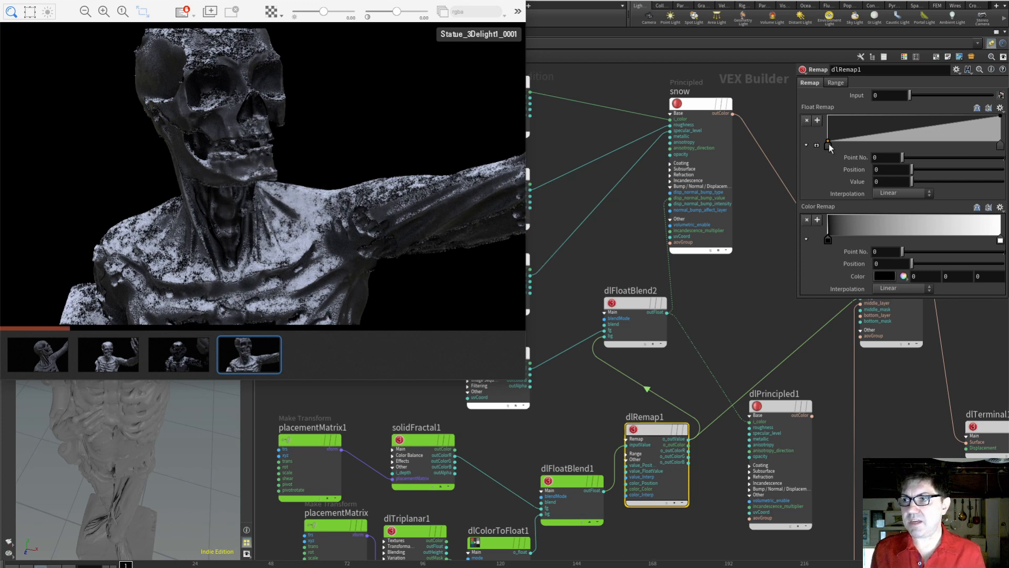
drag(829, 144, 895, 138)
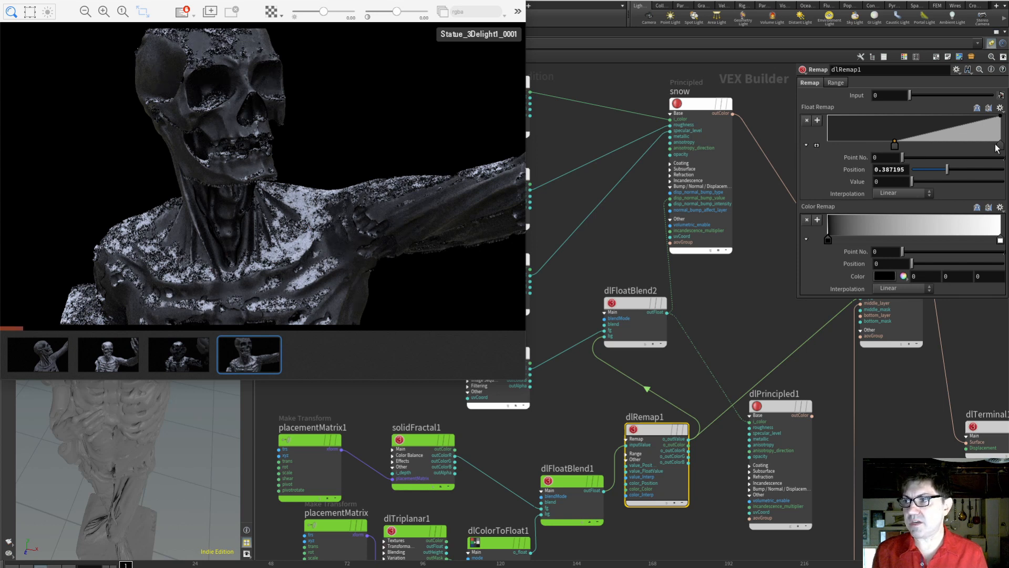
drag(1000, 146, 825, 146)
drag(918, 145, 894, 146)
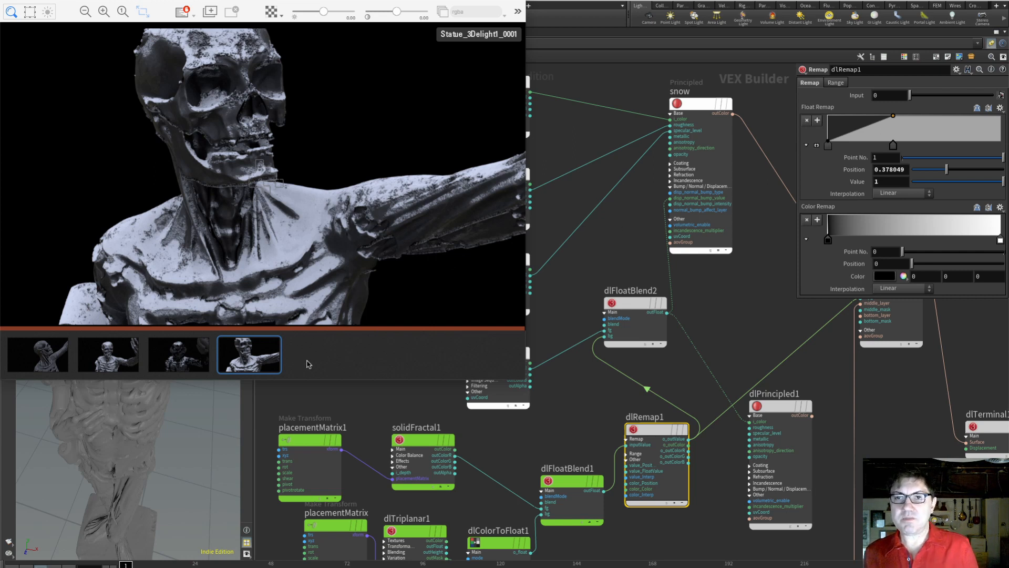
Frame the whole statue in the camera view and examine its snow coverage in the live render.
drag(371, 2, 0, 1)
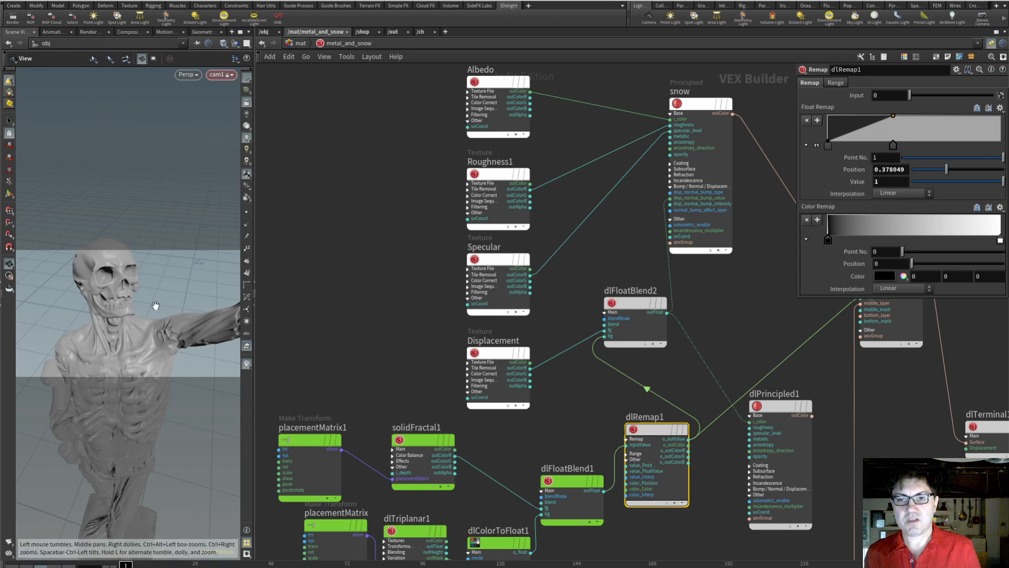
drag(157, 306, 145, 322)
right_drag(144, 322, 138, 341)
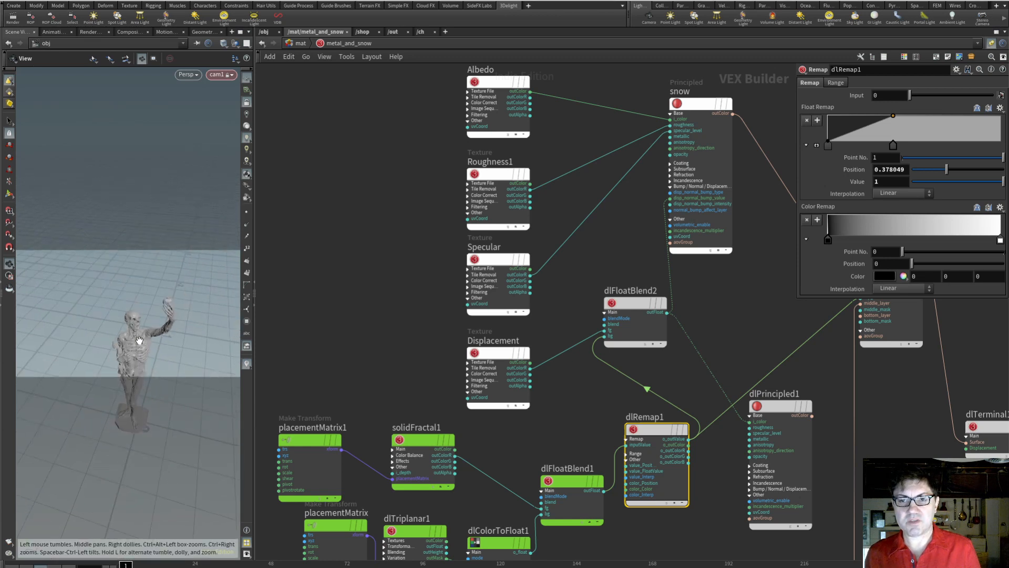
middle_drag(147, 328, 144, 293)
right_drag(144, 293, 146, 307)
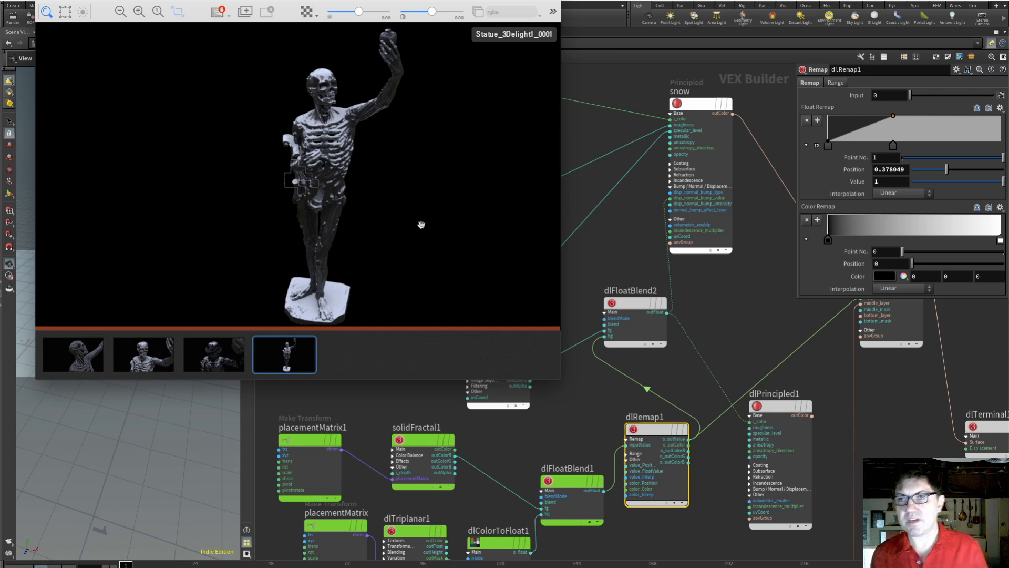
drag(421, 5, 790, 5)
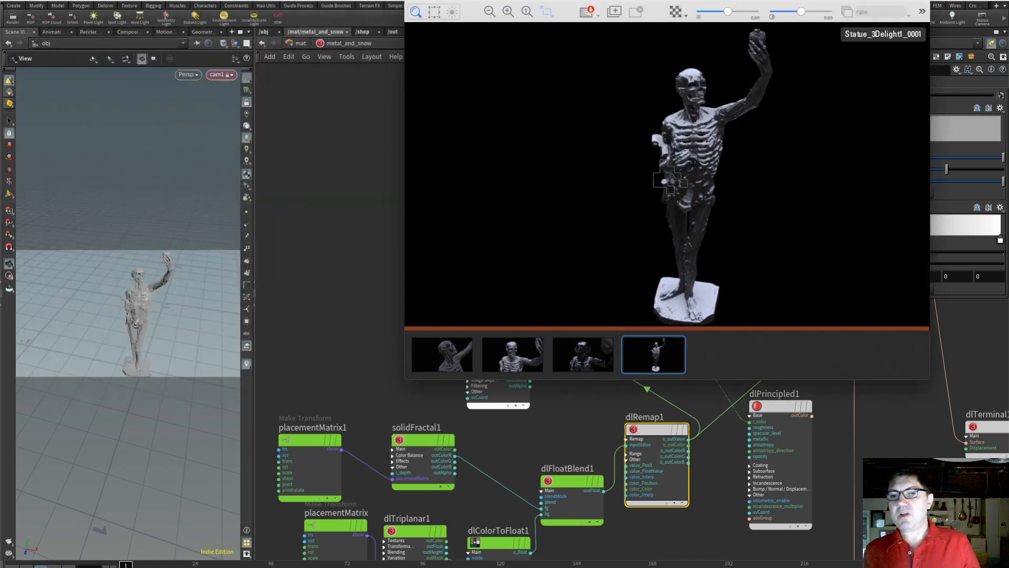
Open the transform parameters of the statue geometry at object level beside the live render.
click(263, 32)
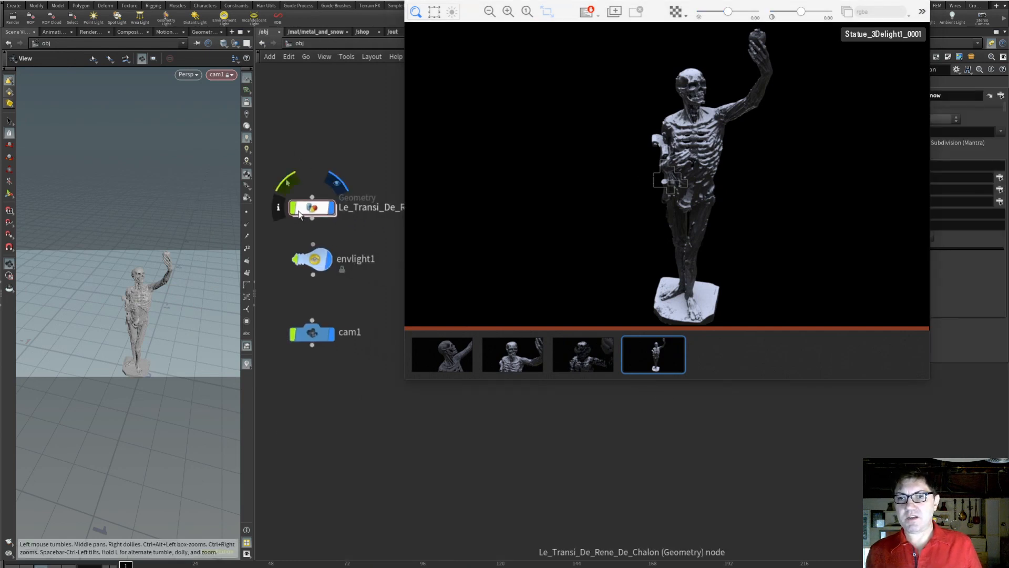
click(312, 207)
drag(752, 2, 556, 5)
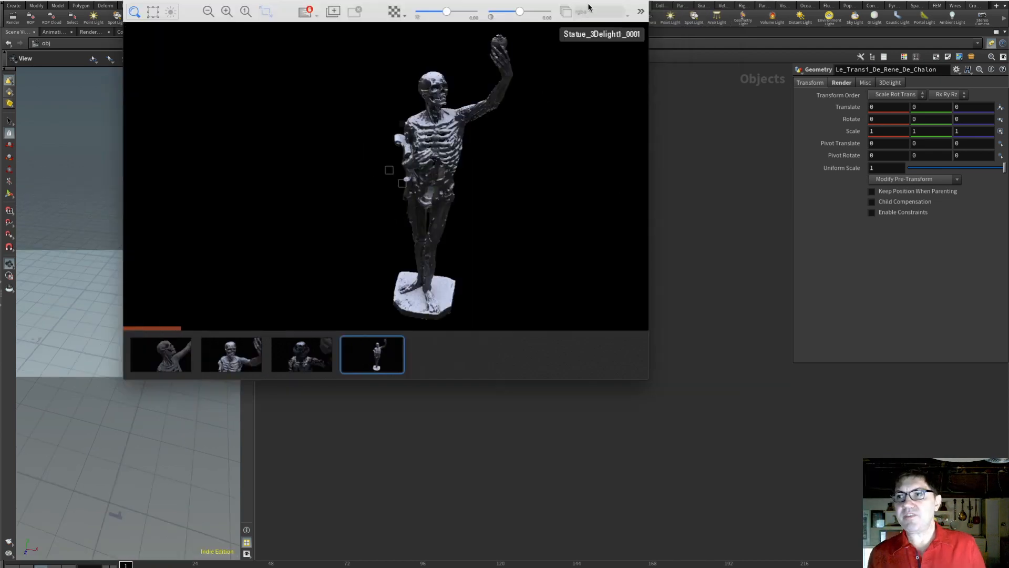
drag(596, 3, 217, 0)
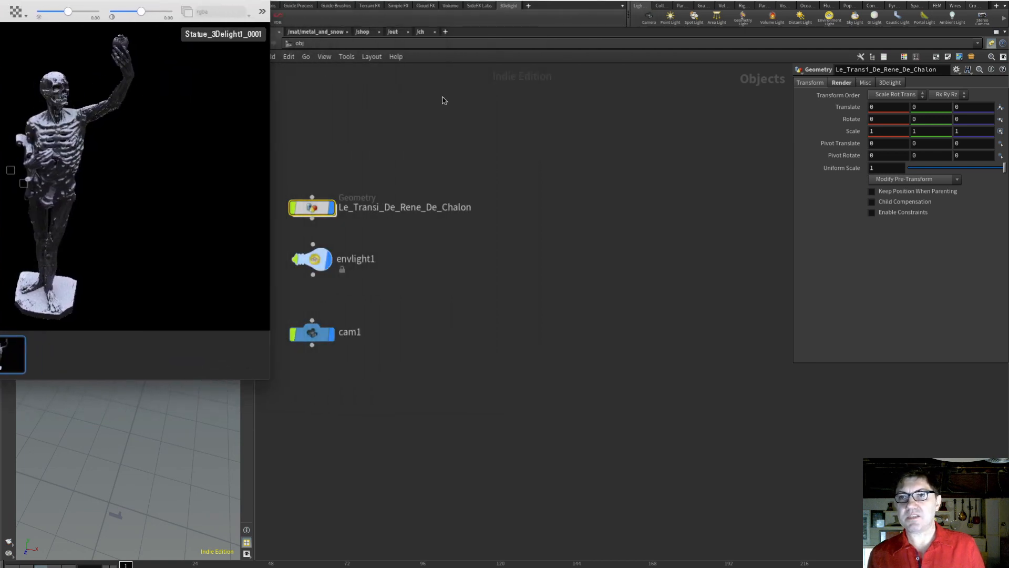
Set dlTriplanar1's transformation Space to Object in the metal_and_snow material.
click(323, 32)
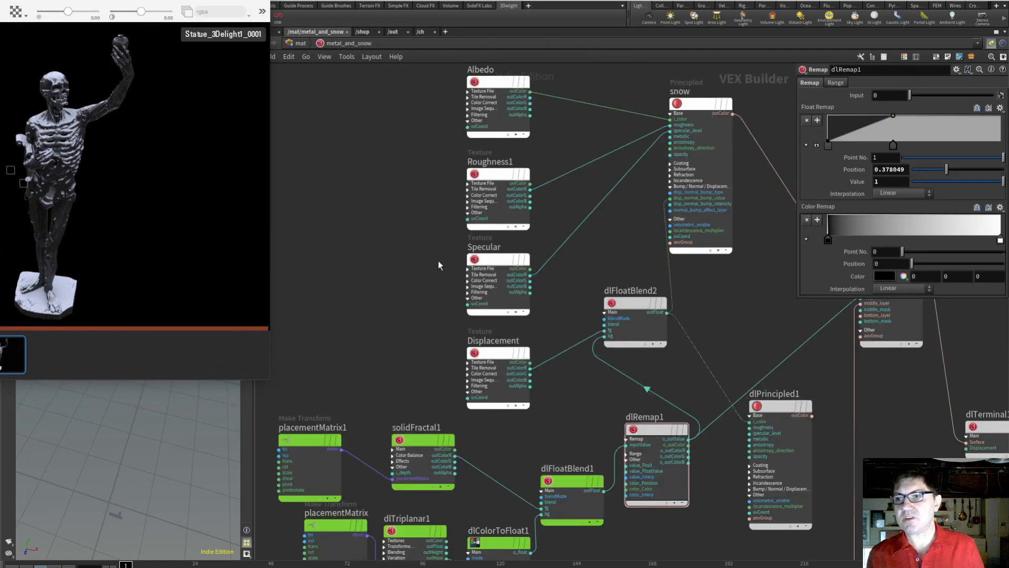
middle_drag(563, 426, 596, 273)
click(446, 375)
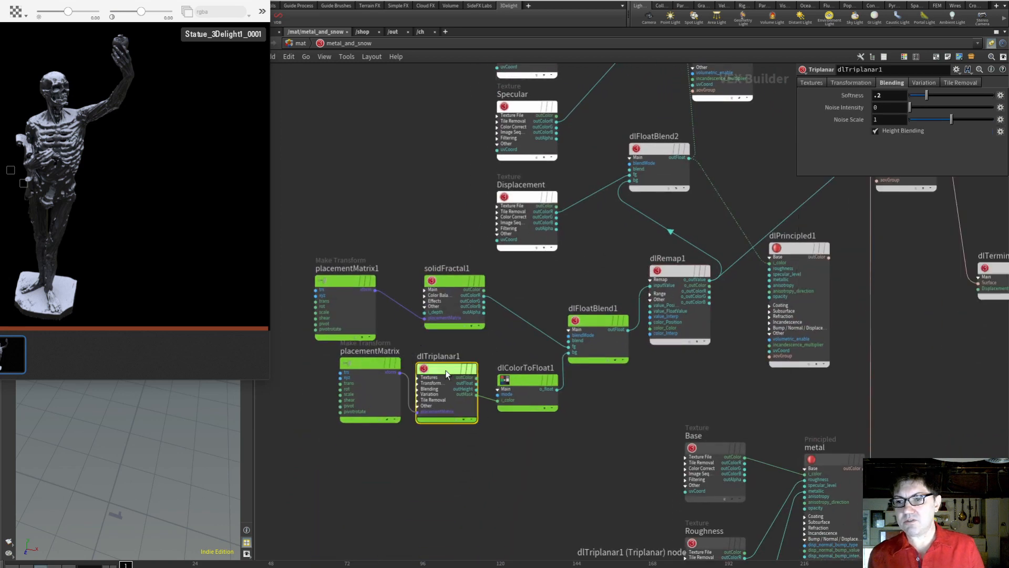
click(855, 84)
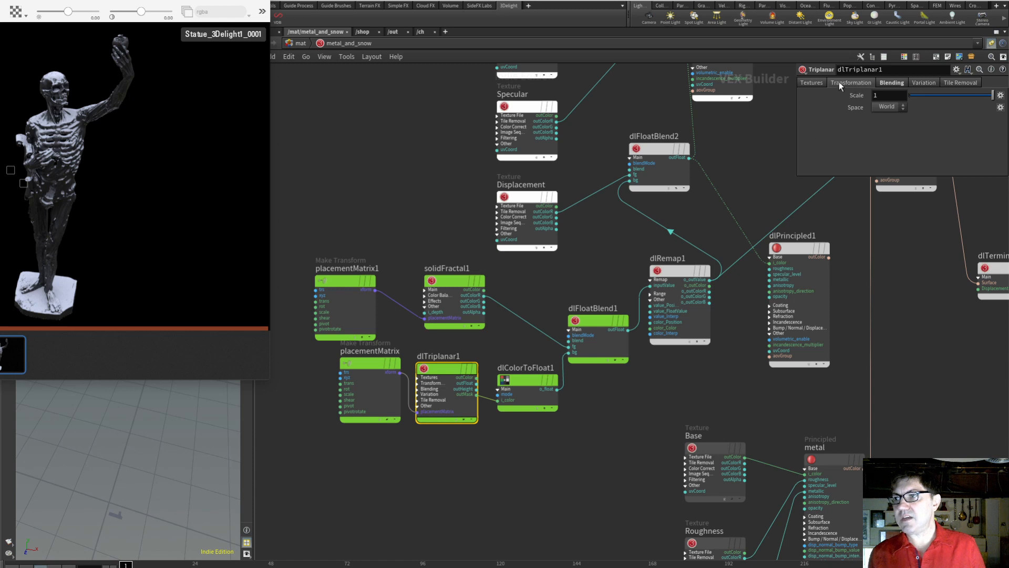
click(895, 106)
click(892, 127)
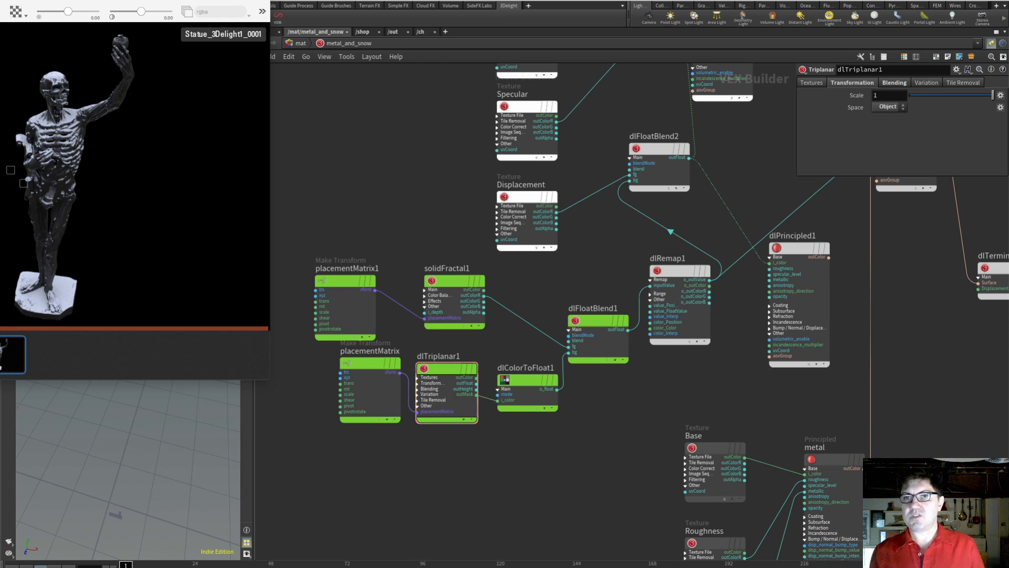
Rotate the statue geometry 90 degrees about Z, and check the snow mask on it in the live render.
drag(224, 0, 486, 1)
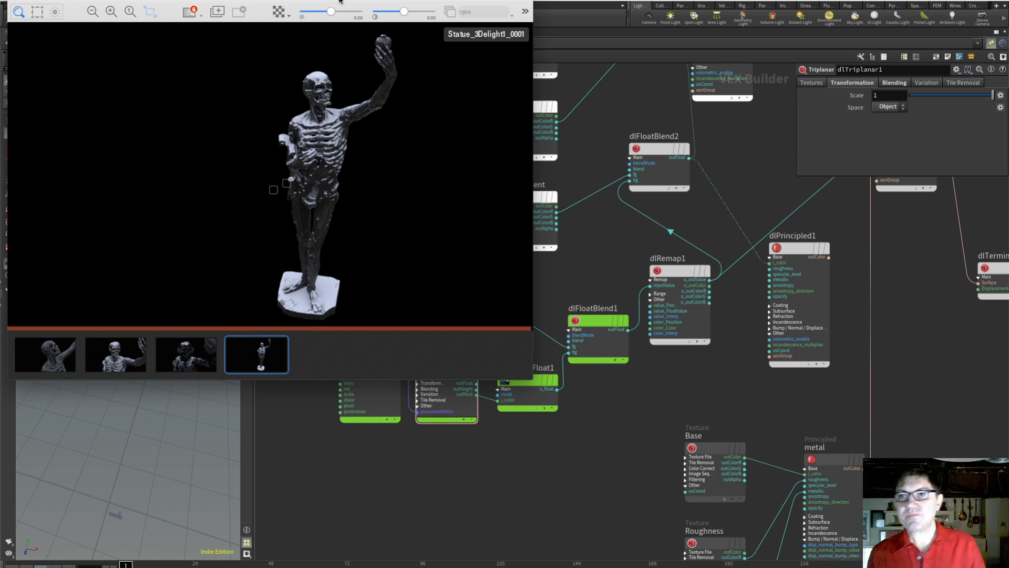
mouse_move(339, 1)
mouse_down()
mouse_move(372, 141)
mouse_move(354, 138)
mouse_move(366, 245)
mouse_move(349, 18)
mouse_up()
click(265, 33)
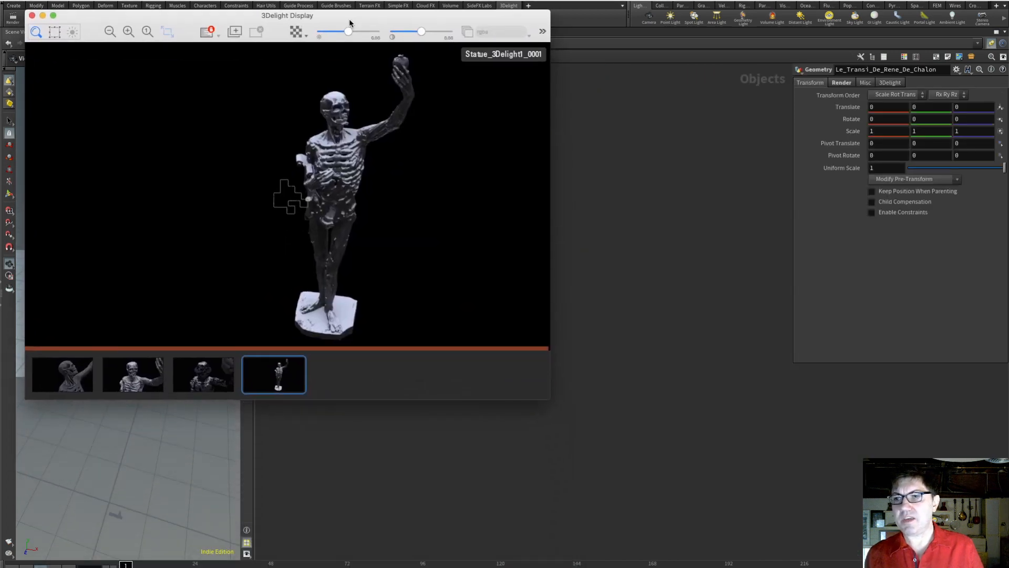
click(983, 124)
text(90)
key(Return)
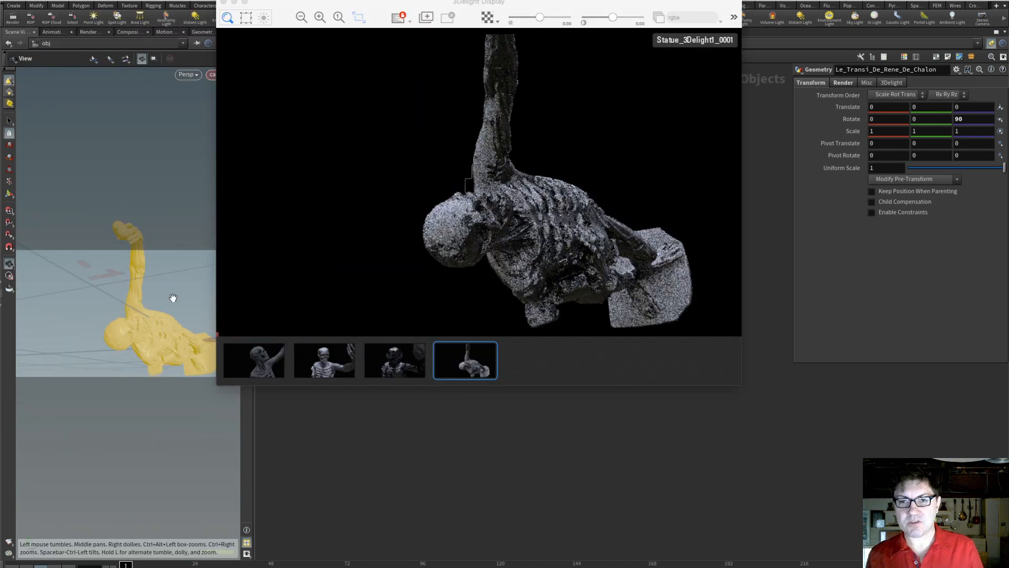
drag(173, 298, 191, 289)
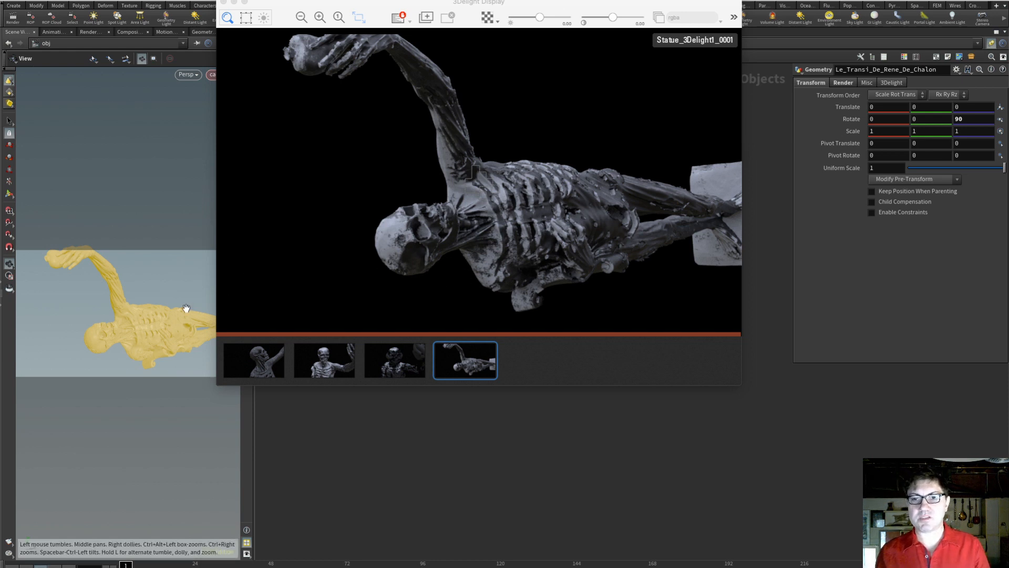
Reset the statue geometry's Z rotation to 0.
drag(185, 308, 173, 316)
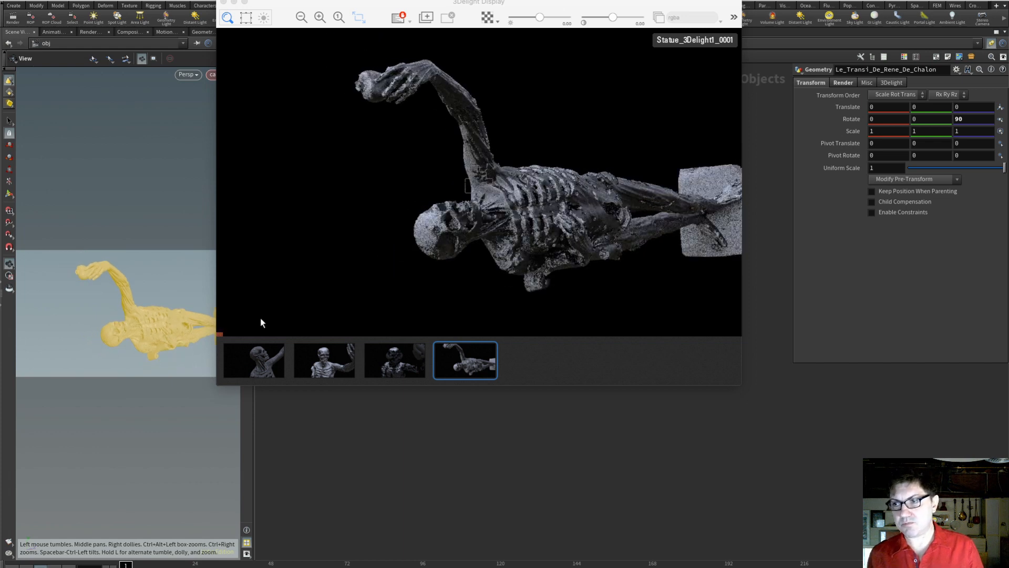
double_click(978, 123)
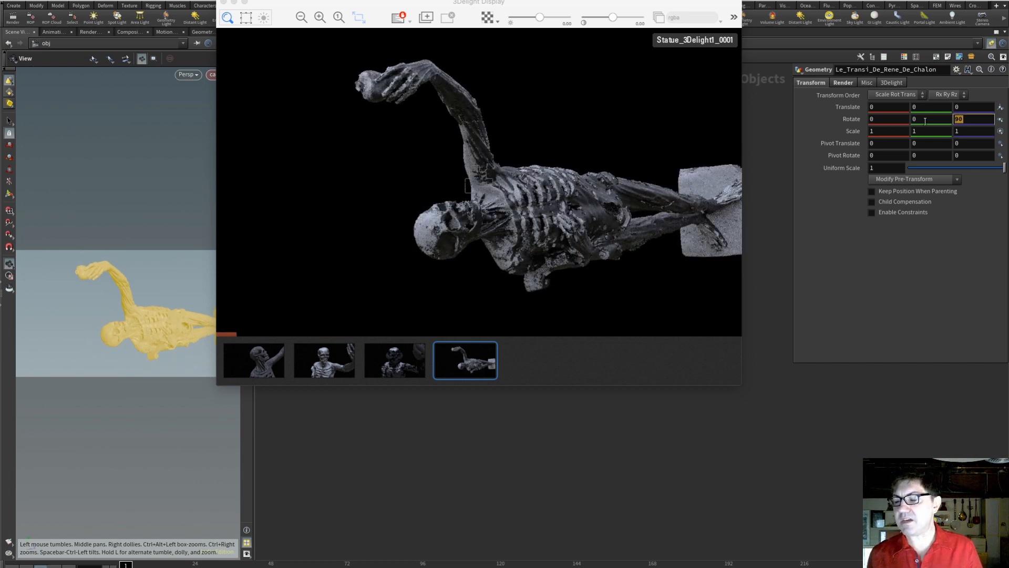
text(0)
key(Return)
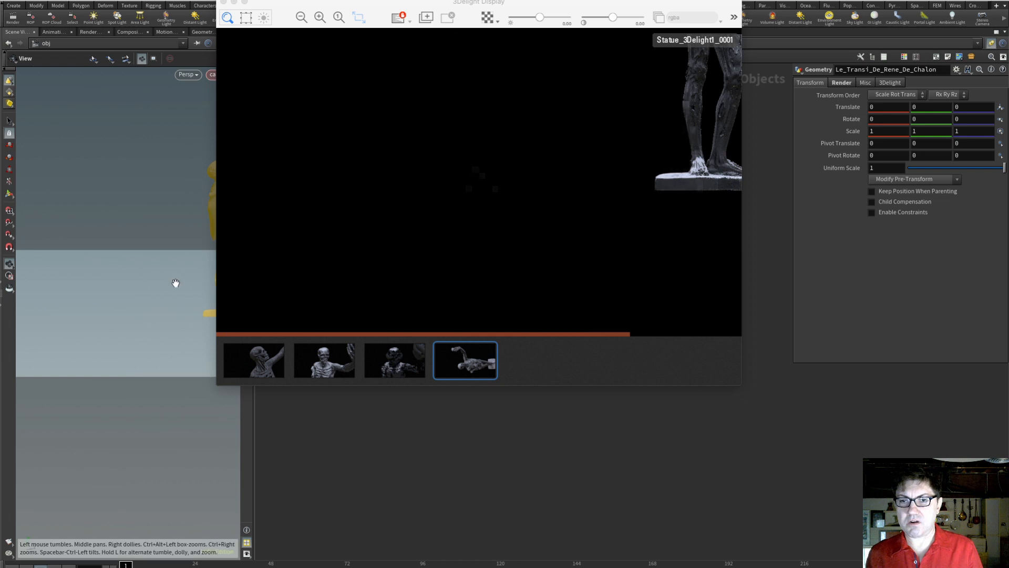
Examine the snow coverage on the upright statue's full figure, skull, shoulders and ribs from several angles in the live render.
drag(176, 283, 137, 316)
middle_drag(156, 288, 129, 332)
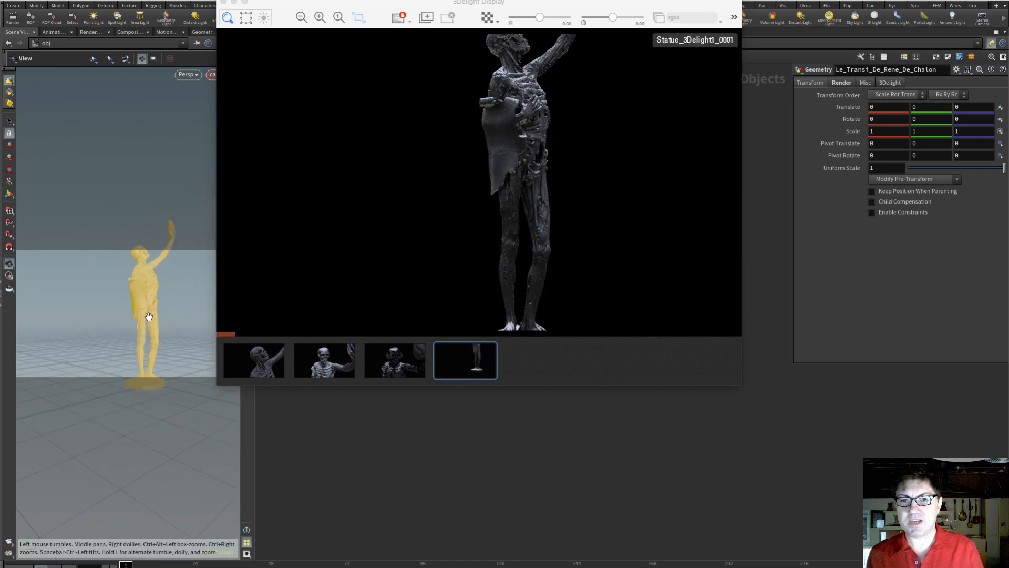
drag(149, 316, 109, 320)
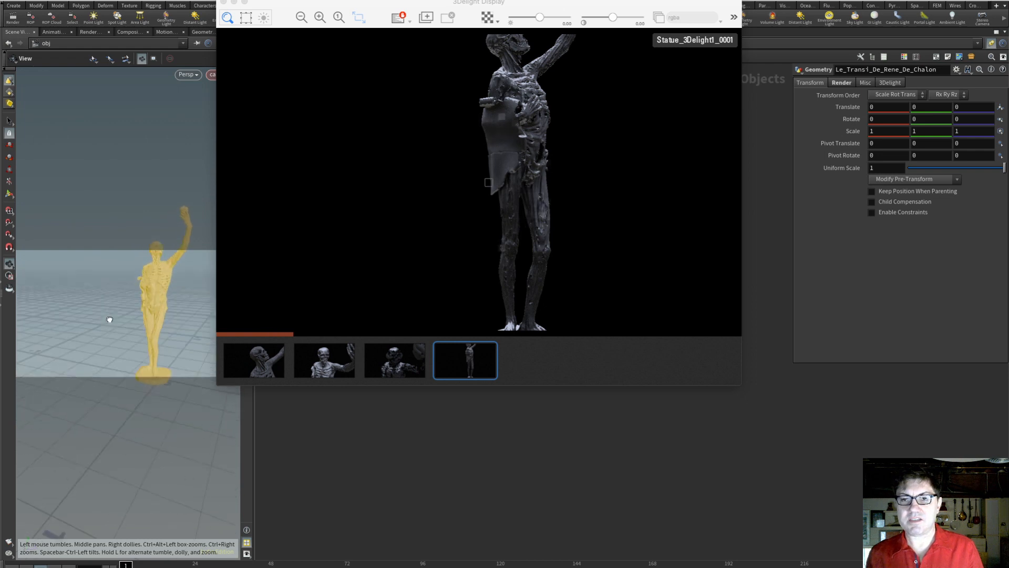
middle_drag(152, 308, 150, 314)
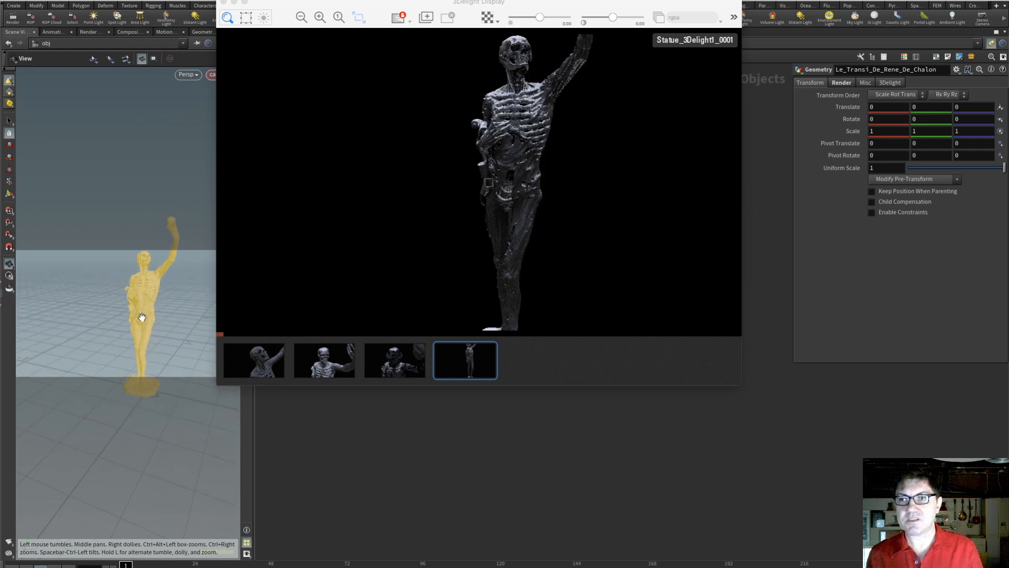
scroll(140, 322, up, 3)
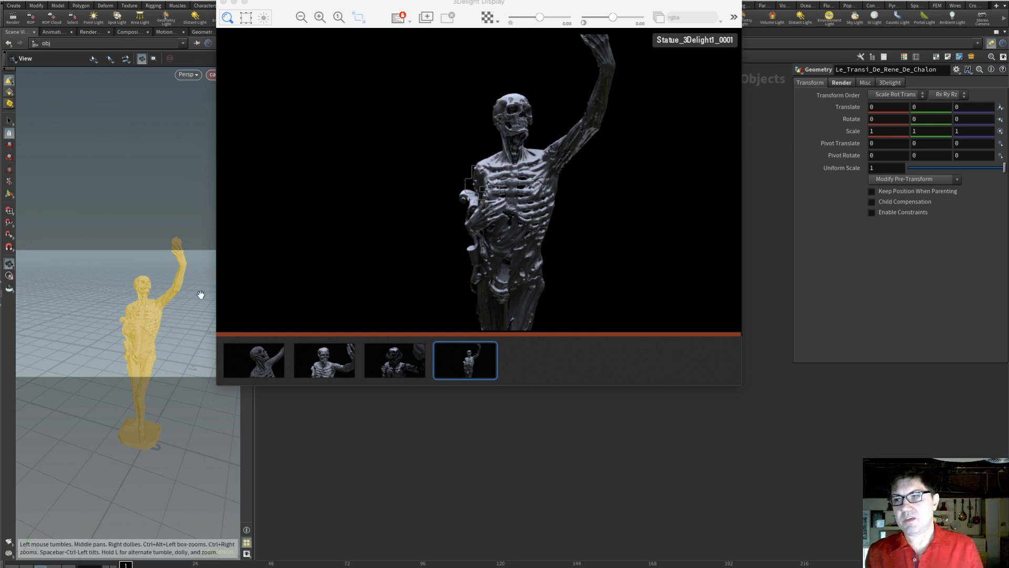
drag(200, 295, 124, 322)
scroll(158, 306, up, 5)
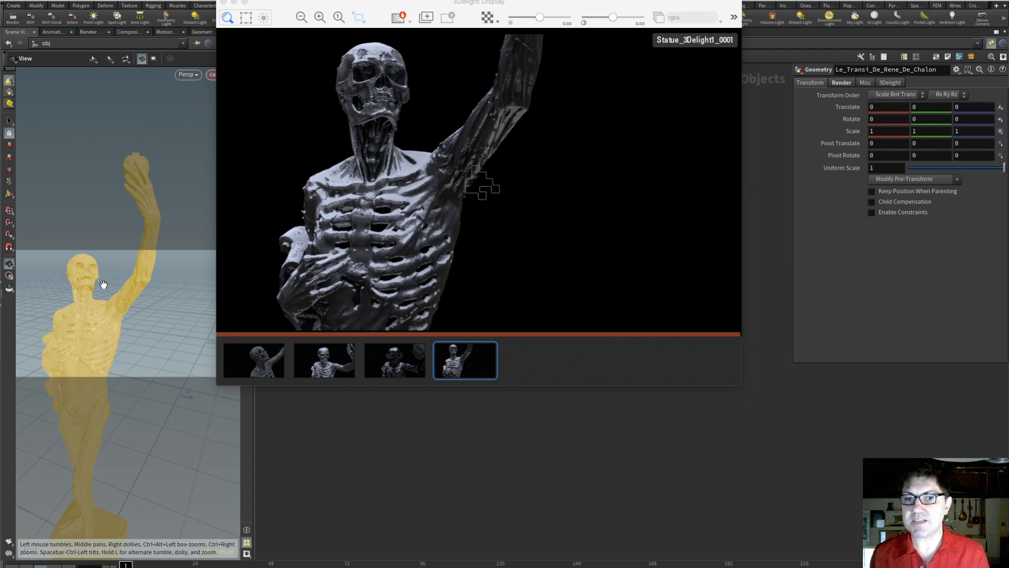
scroll(102, 288, up, 5)
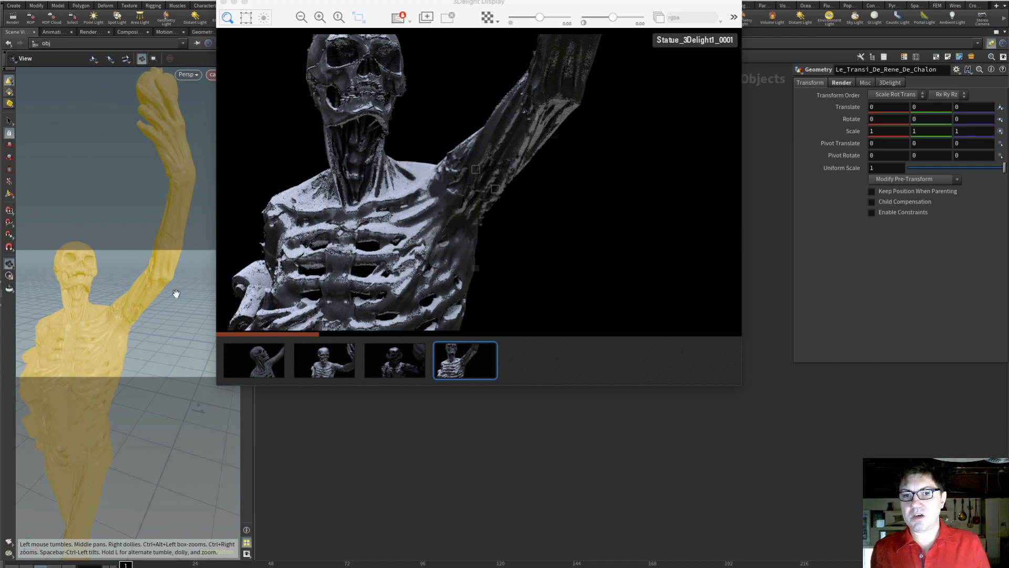
drag(173, 293, 164, 316)
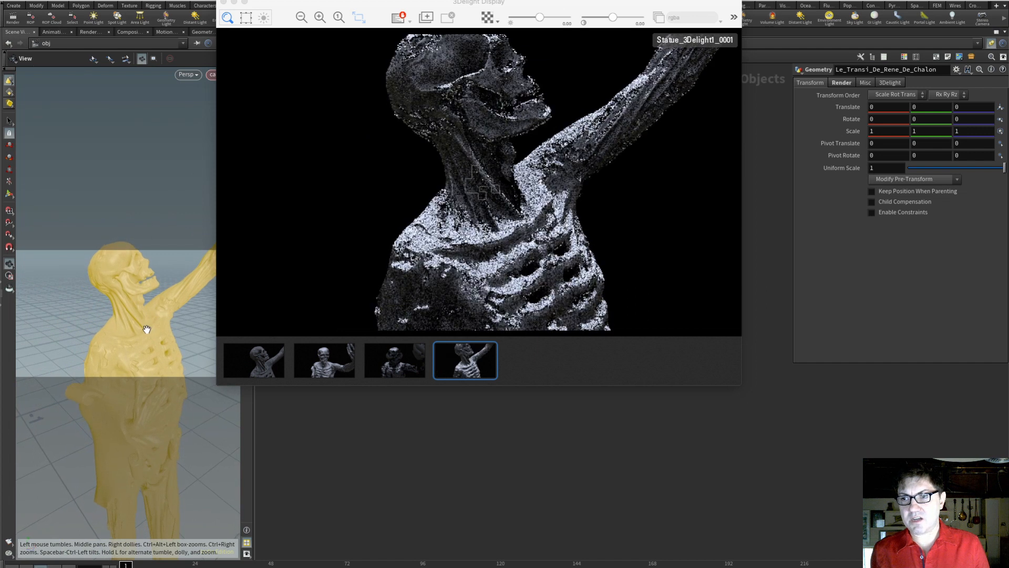
Assign the /mat/moss_metal material to the Le_Transi_De_Rene_De_Chalon geometry in place of metal_and_snow, keeping the live render in view.
drag(572, 9, 356, 4)
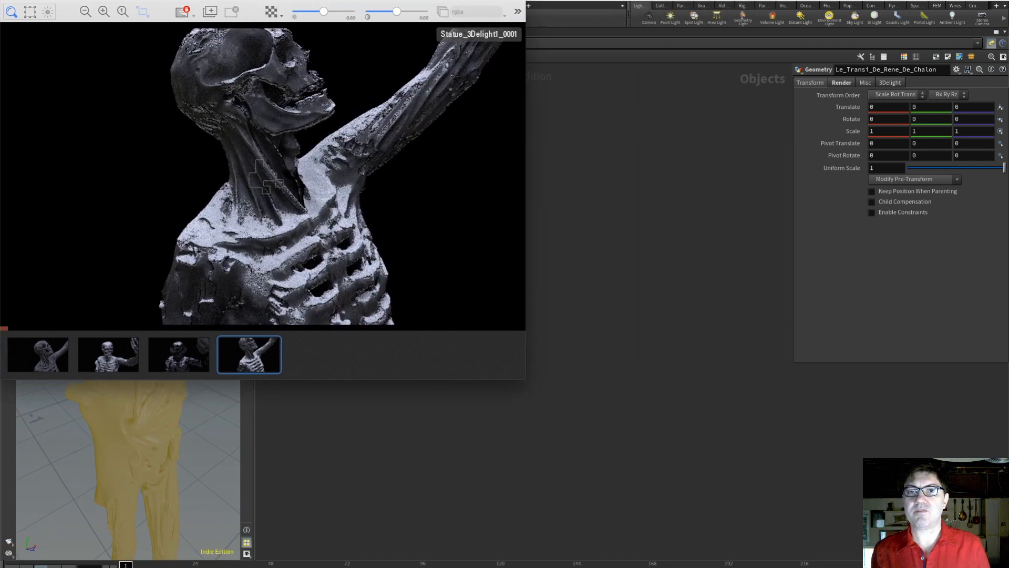
click(552, 167)
key(h)
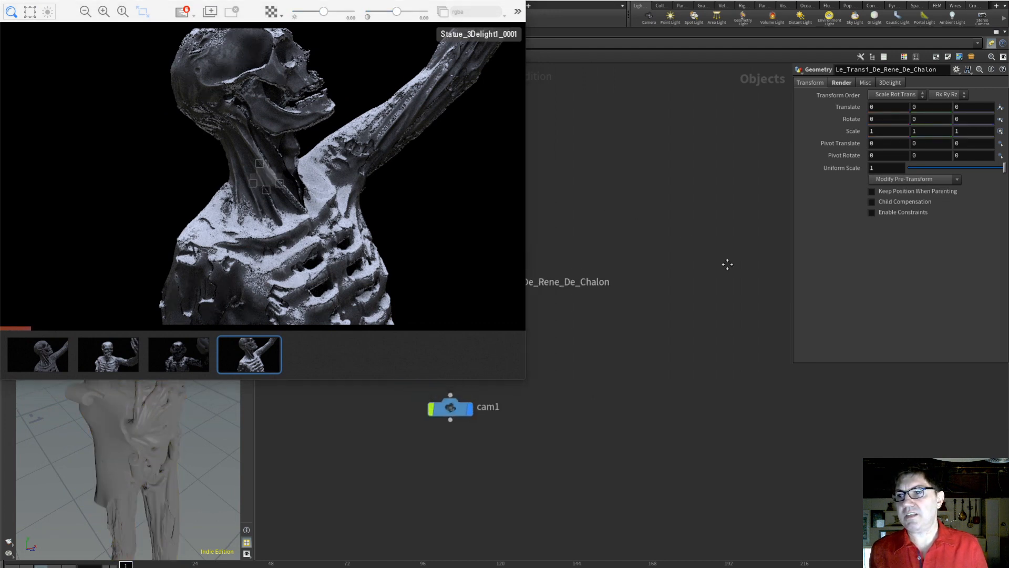
click(566, 256)
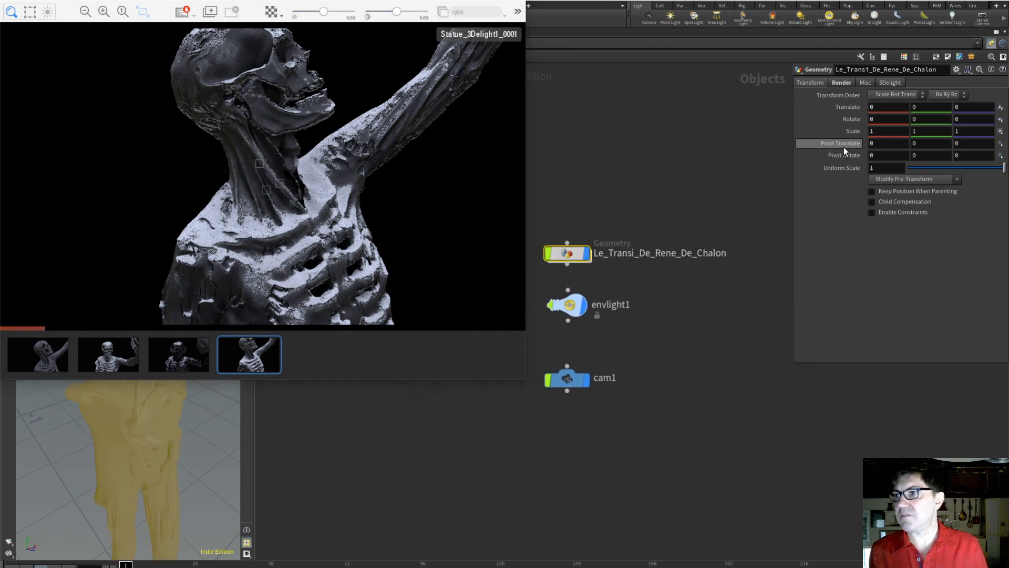
click(840, 82)
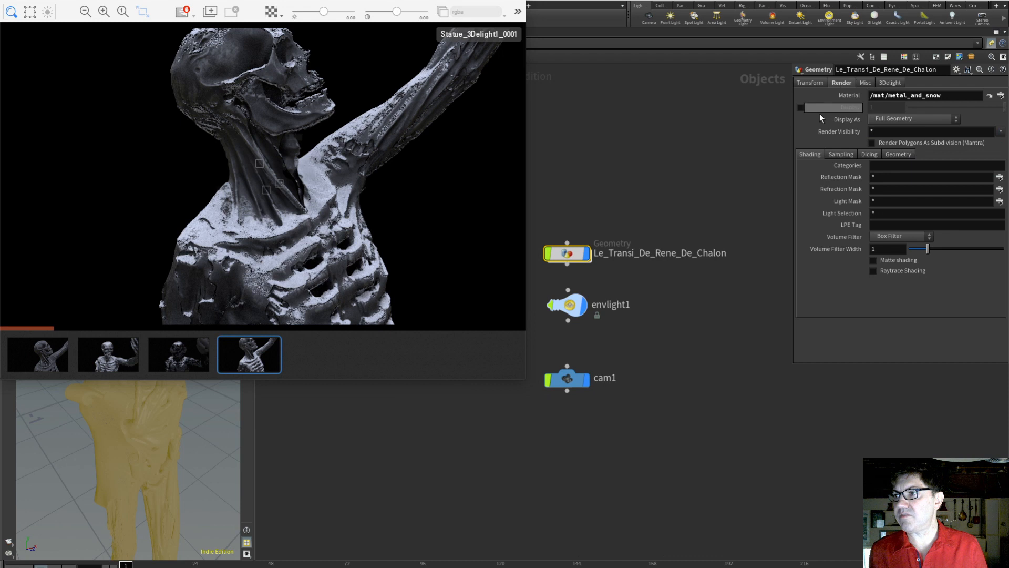
click(1000, 95)
click(935, 56)
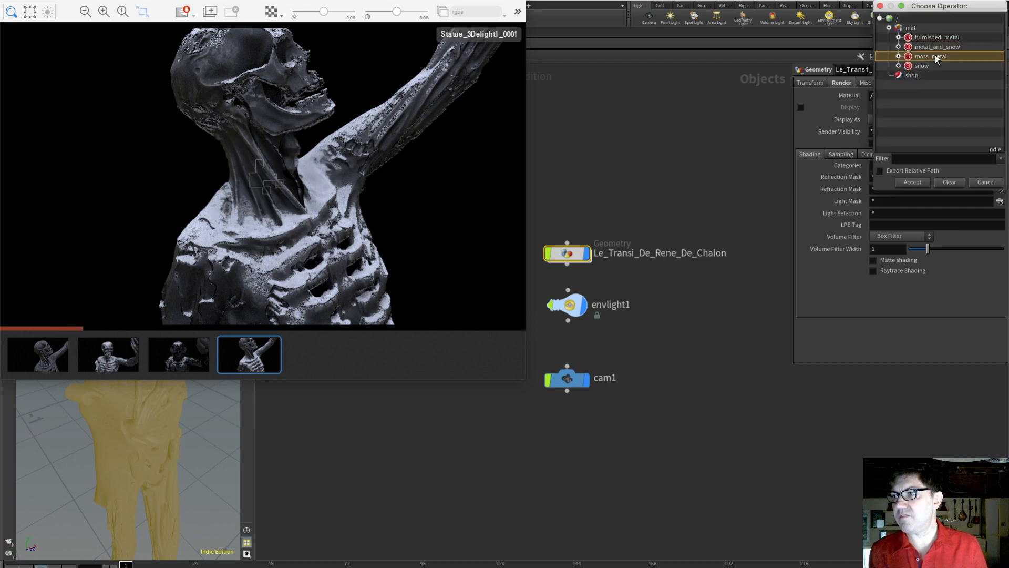
click(920, 180)
click(610, 167)
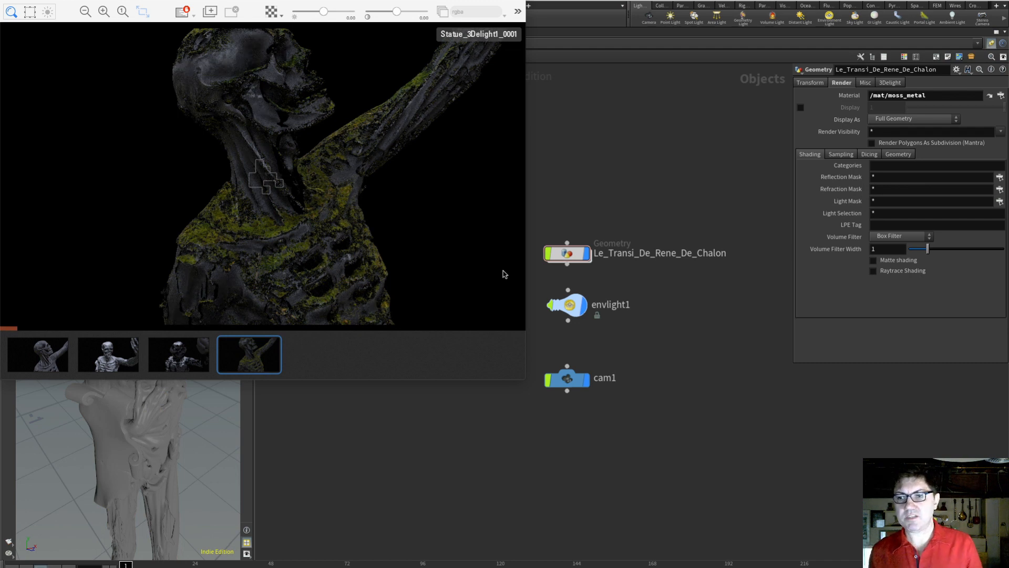
Enlarge the render display window and start a new render of the statue with the moss_metal material.
drag(527, 376, 749, 508)
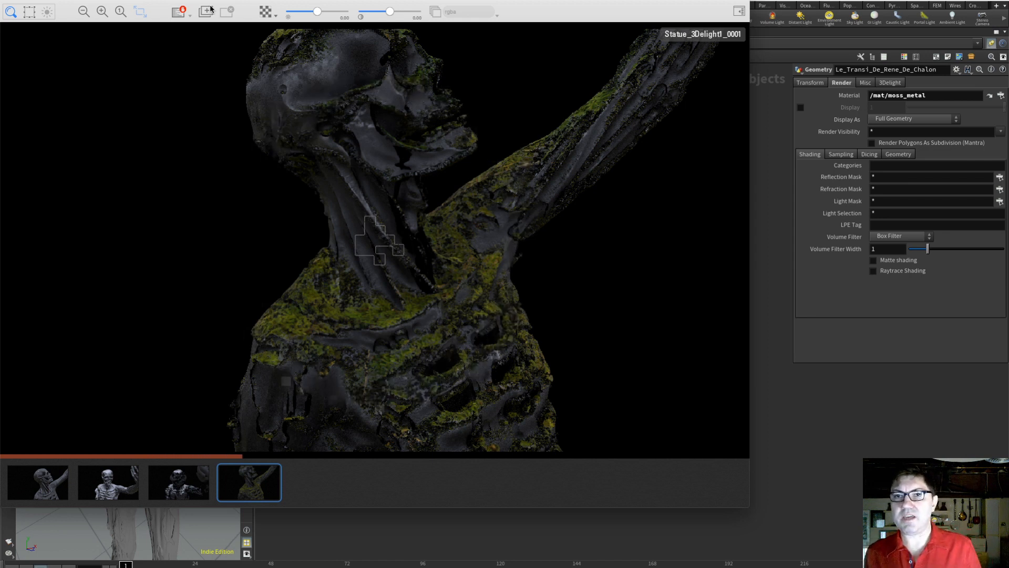
drag(57, 5, 129, 5)
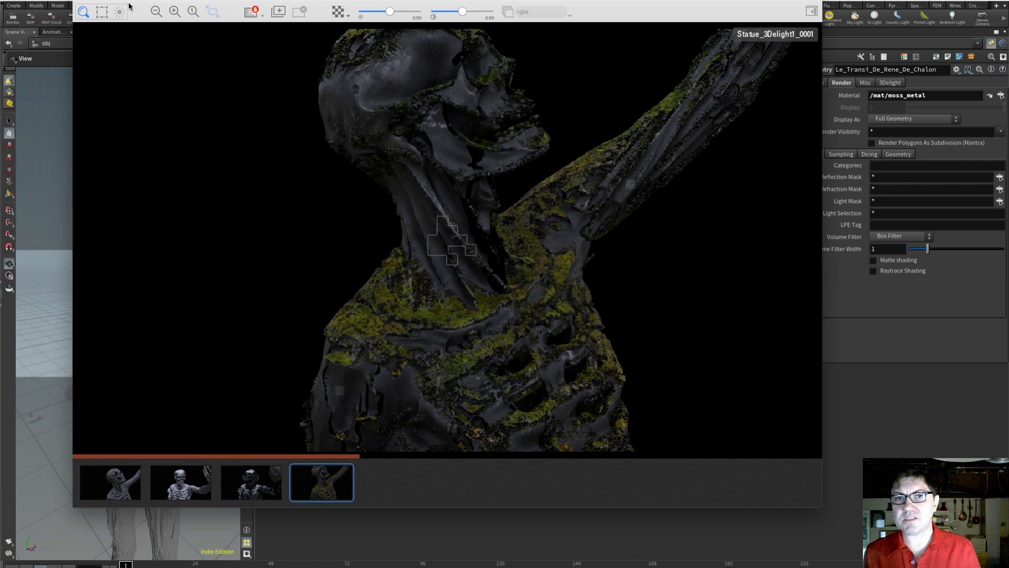
click(21, 19)
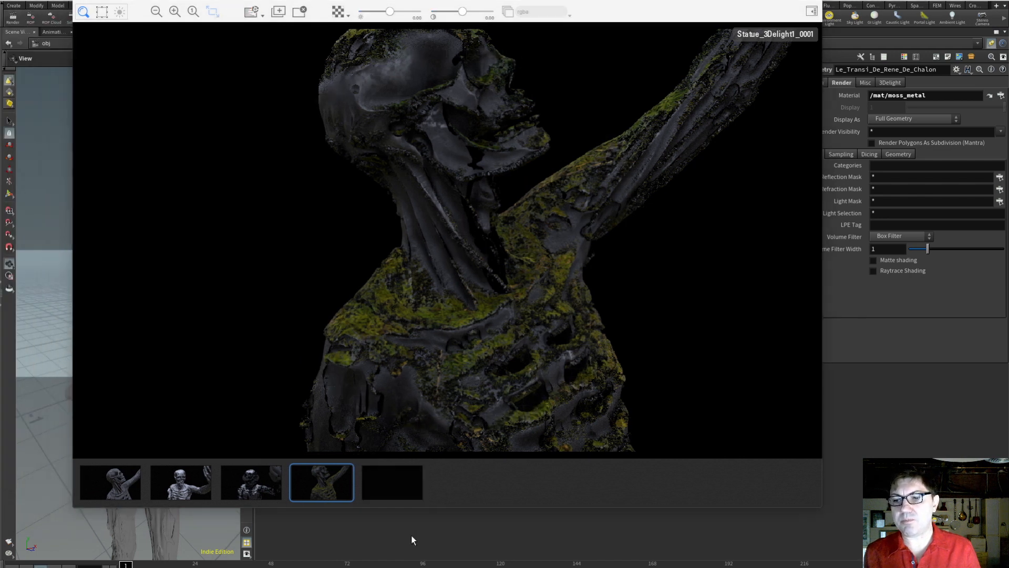